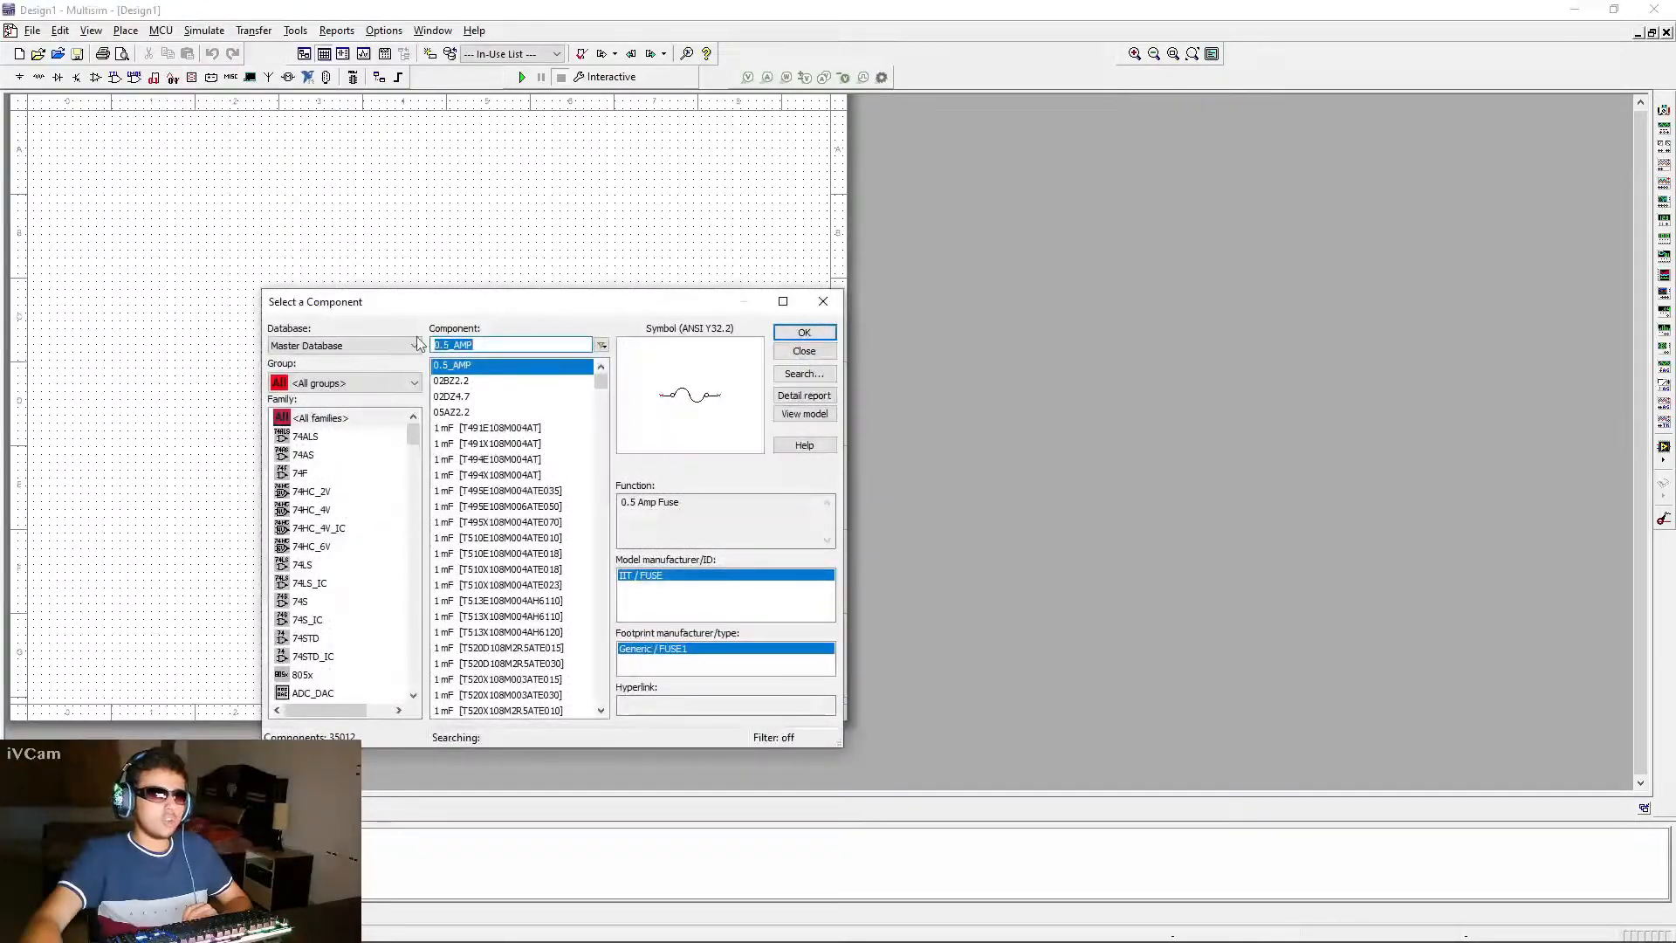
Place a 1P1S transformer from the Basic group's TRANSFORMER family on the left half of the schematic sheet
{"action": "left_click", "coordinate": [325, 388]}
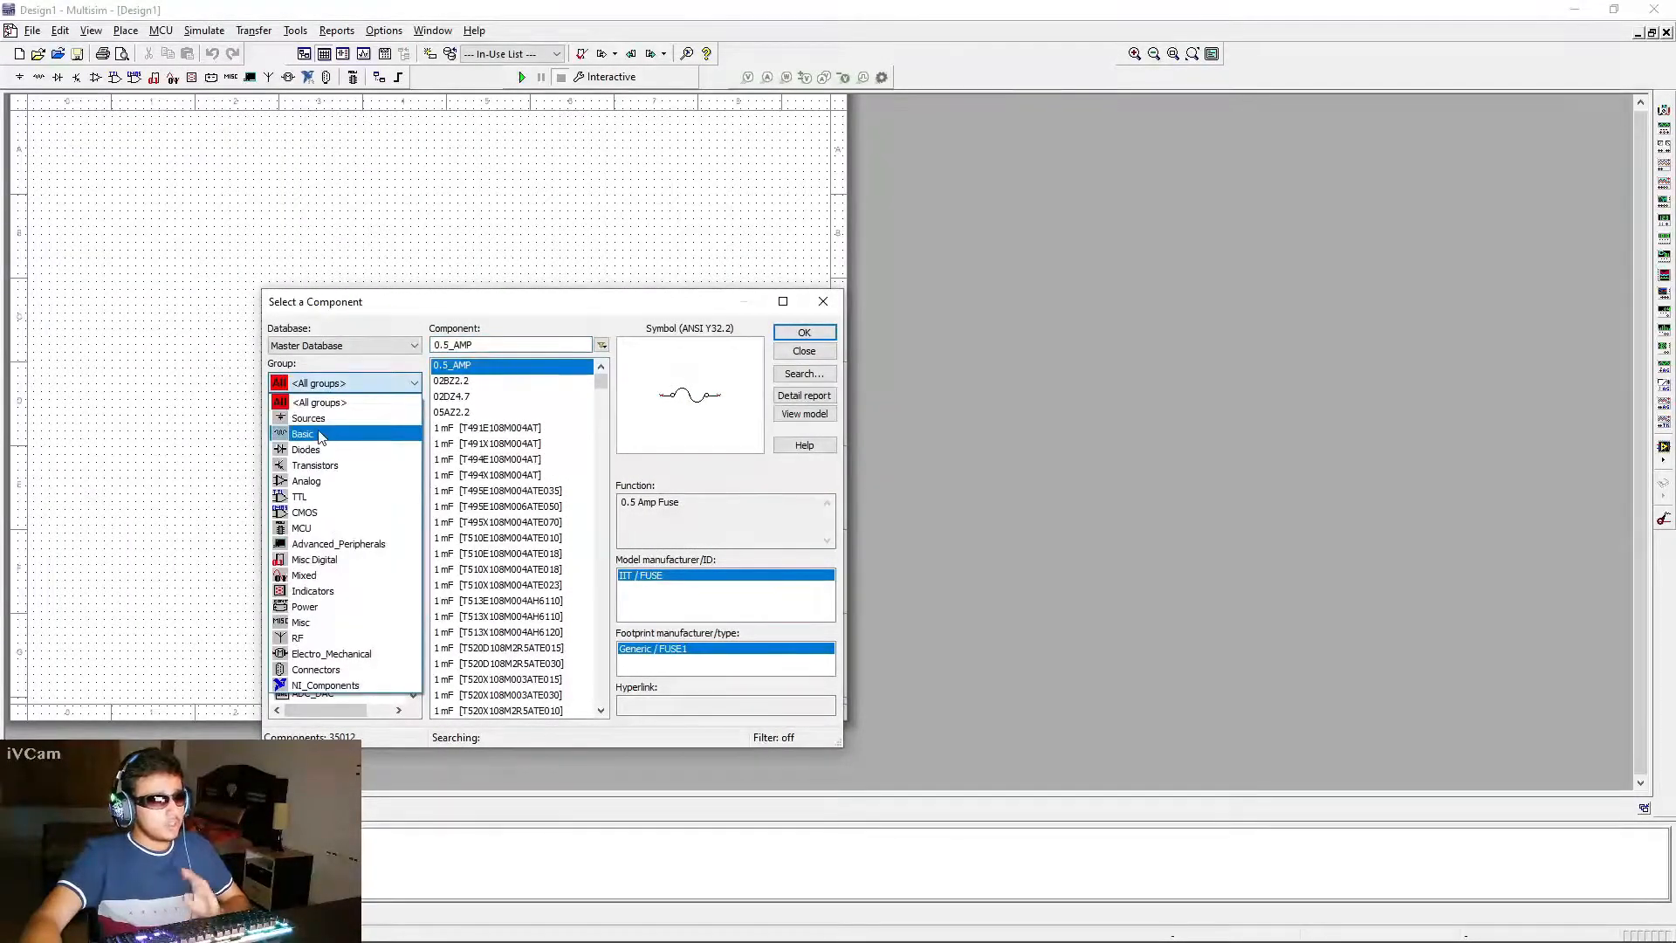
{"action": "left_click", "coordinate": [331, 434]}
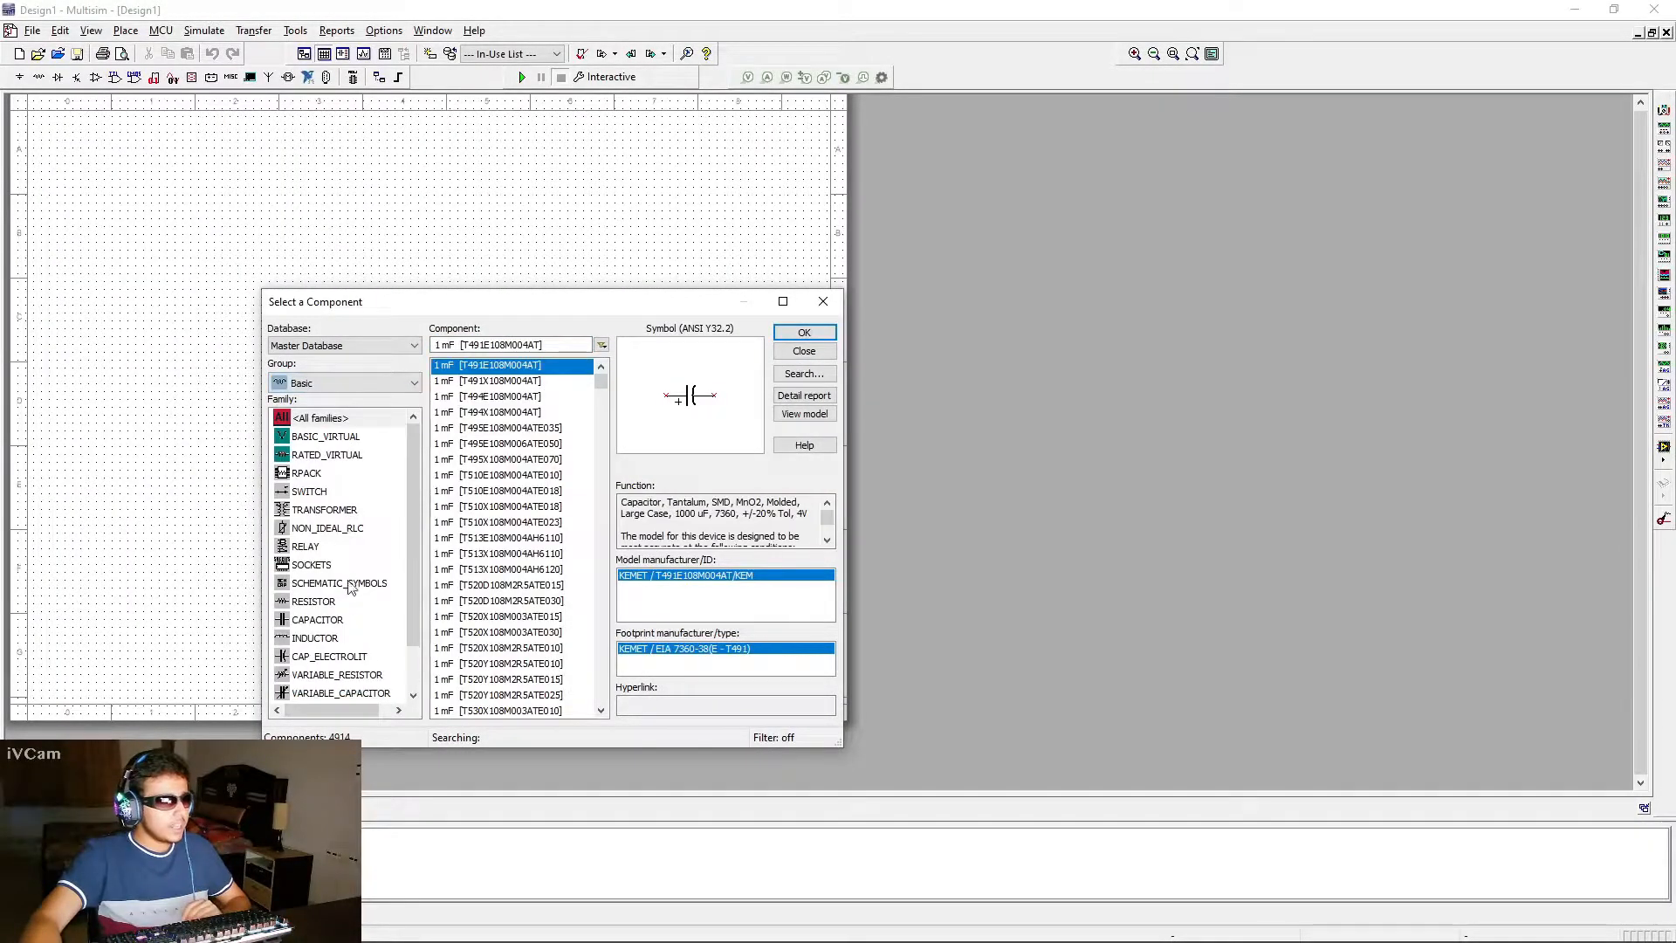
{"action": "left_click", "coordinate": [325, 511]}
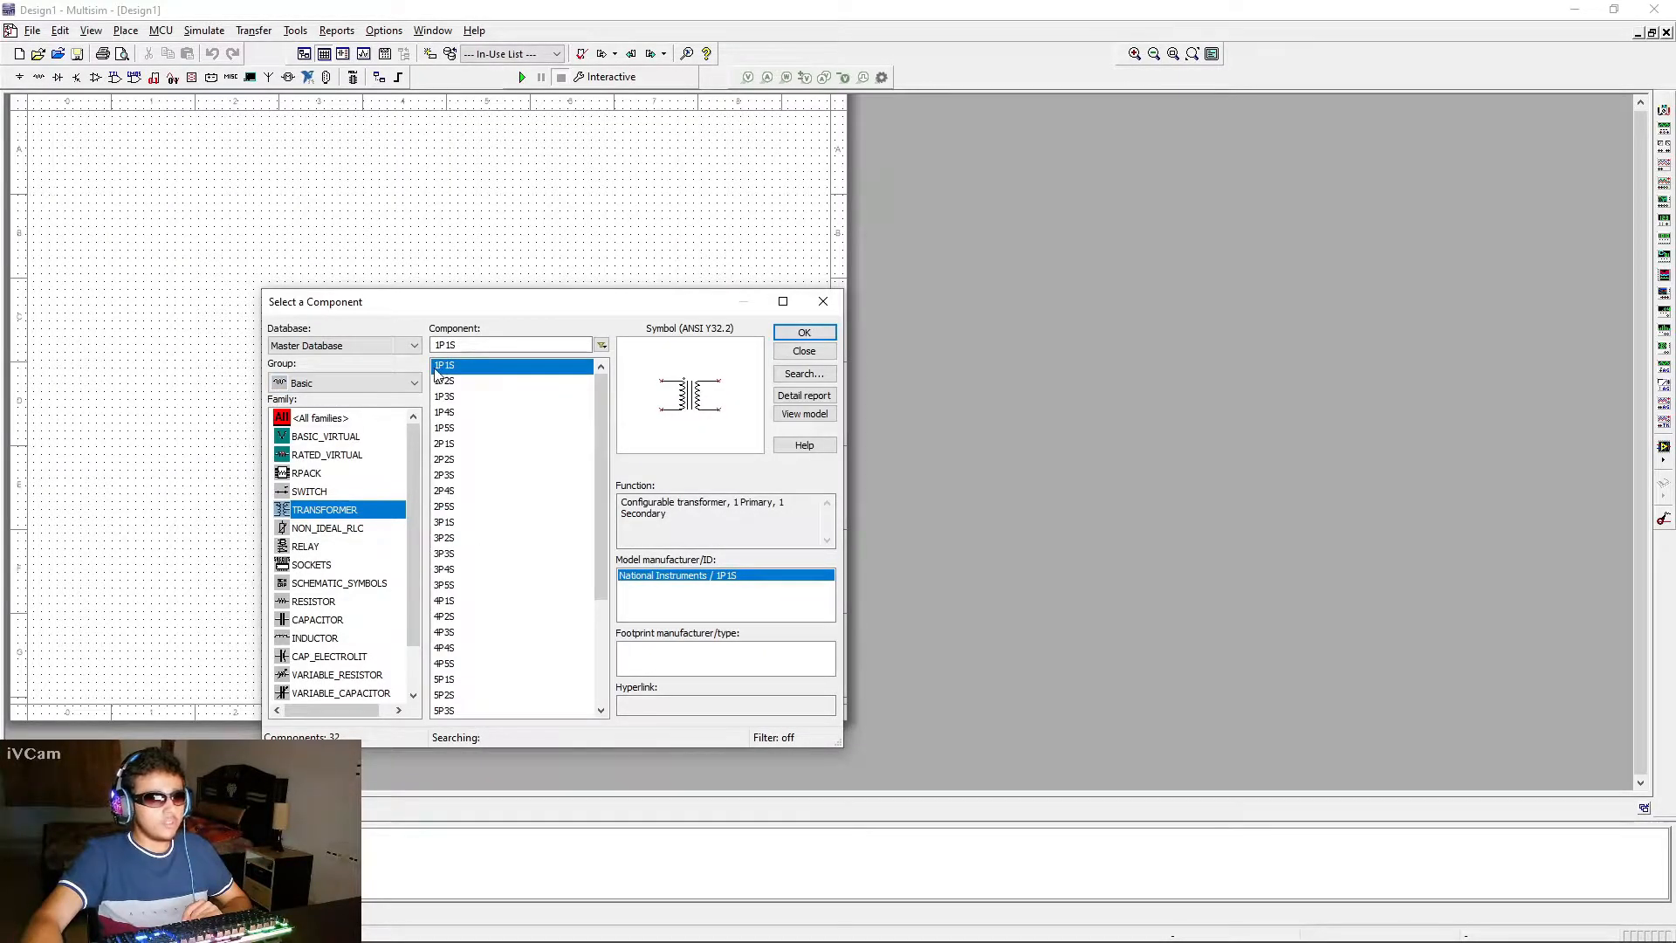
{"action": "left_click", "coordinate": [462, 371]}
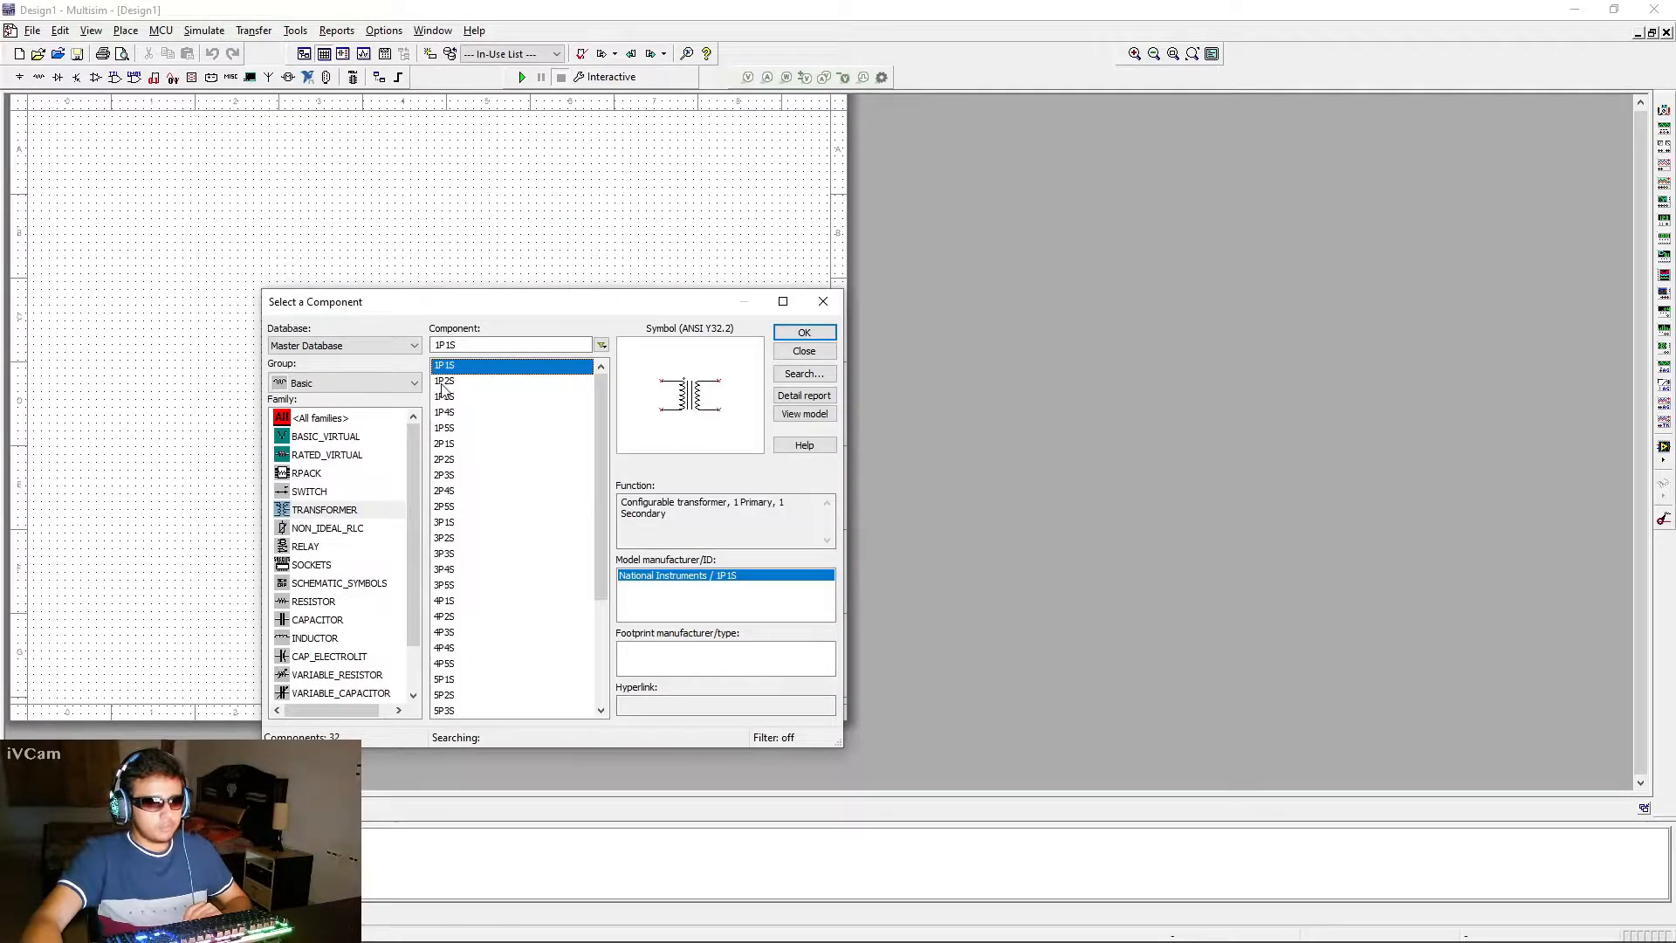
{"action": "left_click", "coordinate": [467, 384]}
{"action": "left_click", "coordinate": [459, 365]}
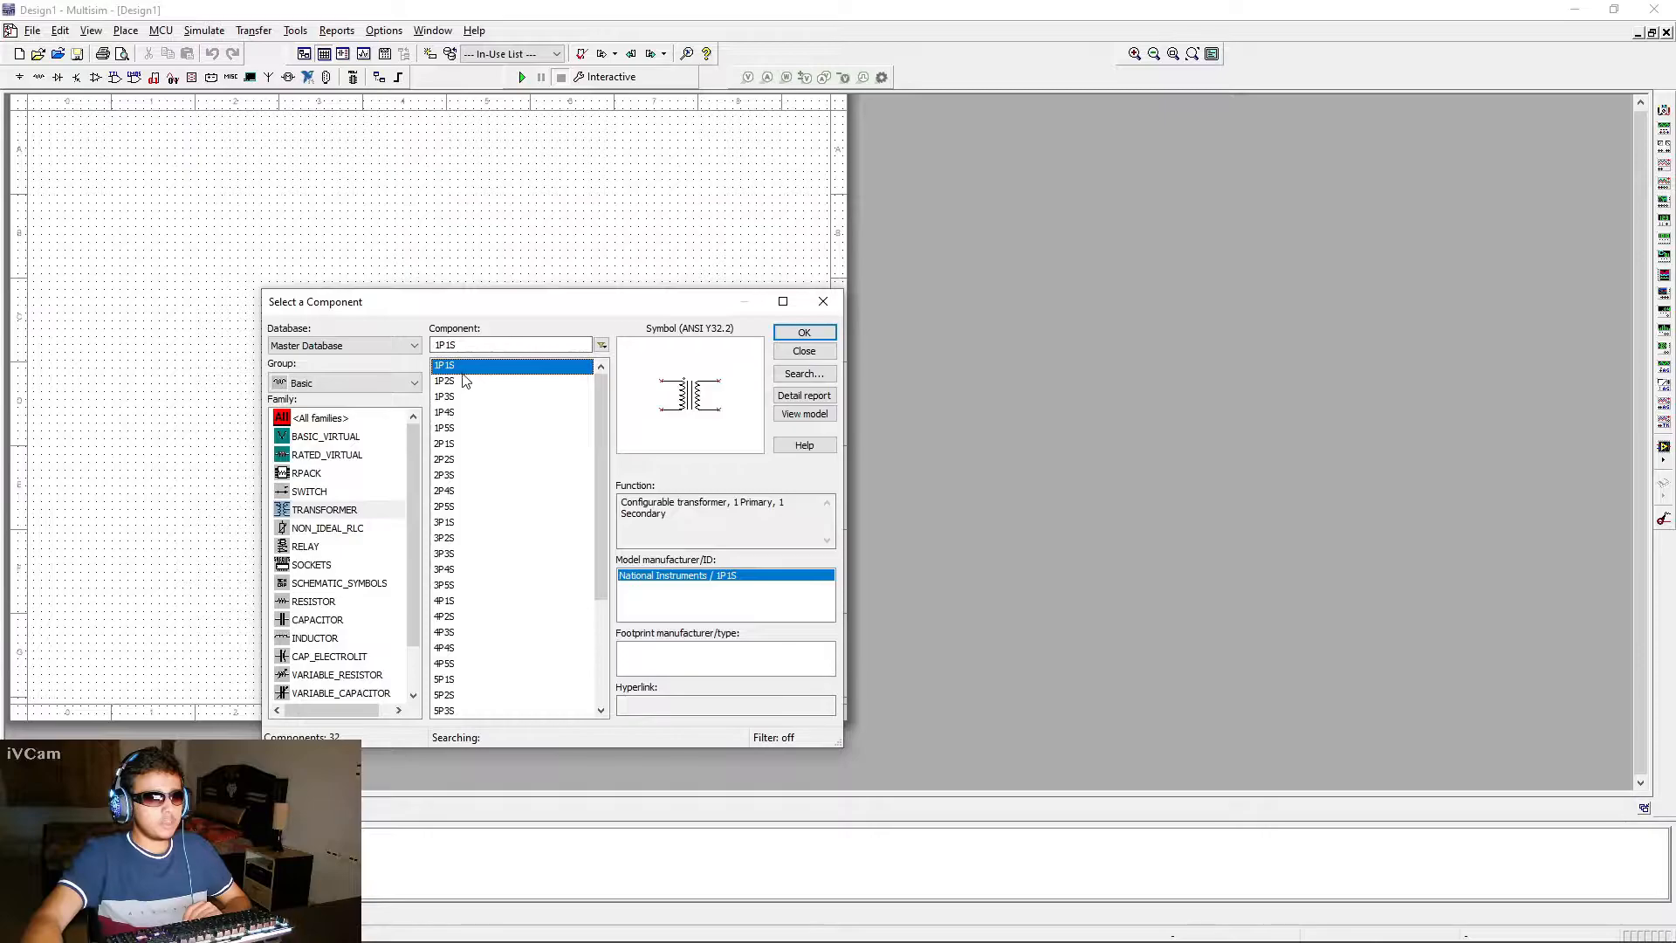
{"action": "left_click", "coordinate": [804, 333]}
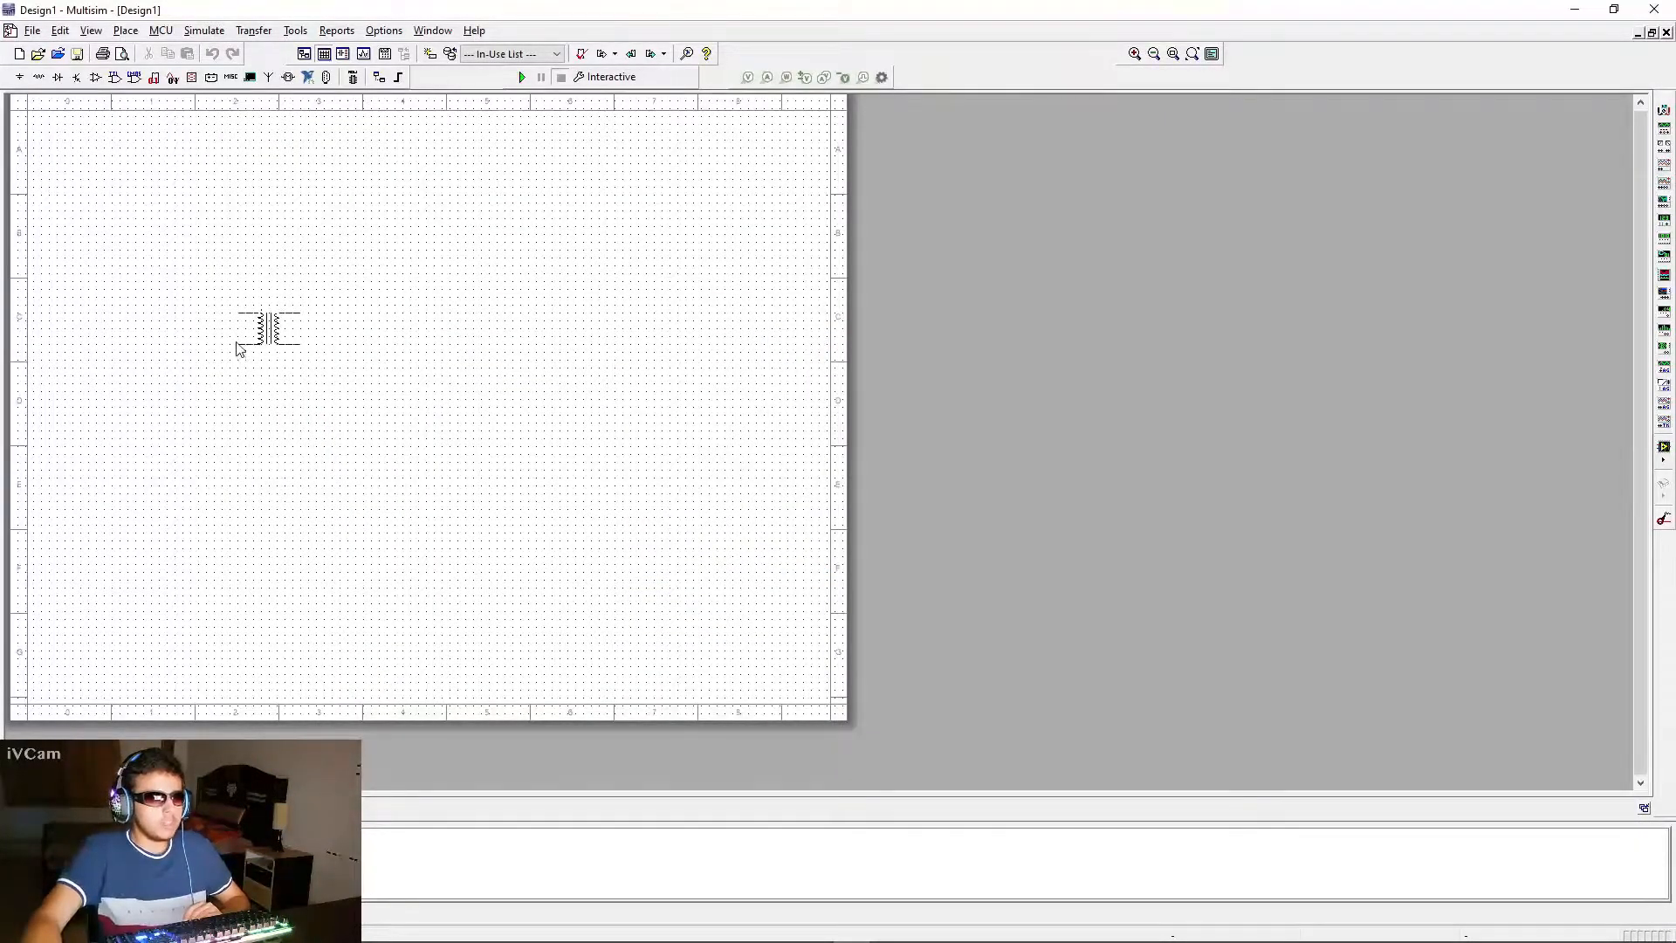
{"action": "left_click", "coordinate": [236, 344]}
Place an AC_POWER source from the Sources group's POWER_SOURCES family to the left of the transformer
{"action": "scroll", "coordinate": [211, 360], "scroll_direction": "up", "scroll_amount": 2}
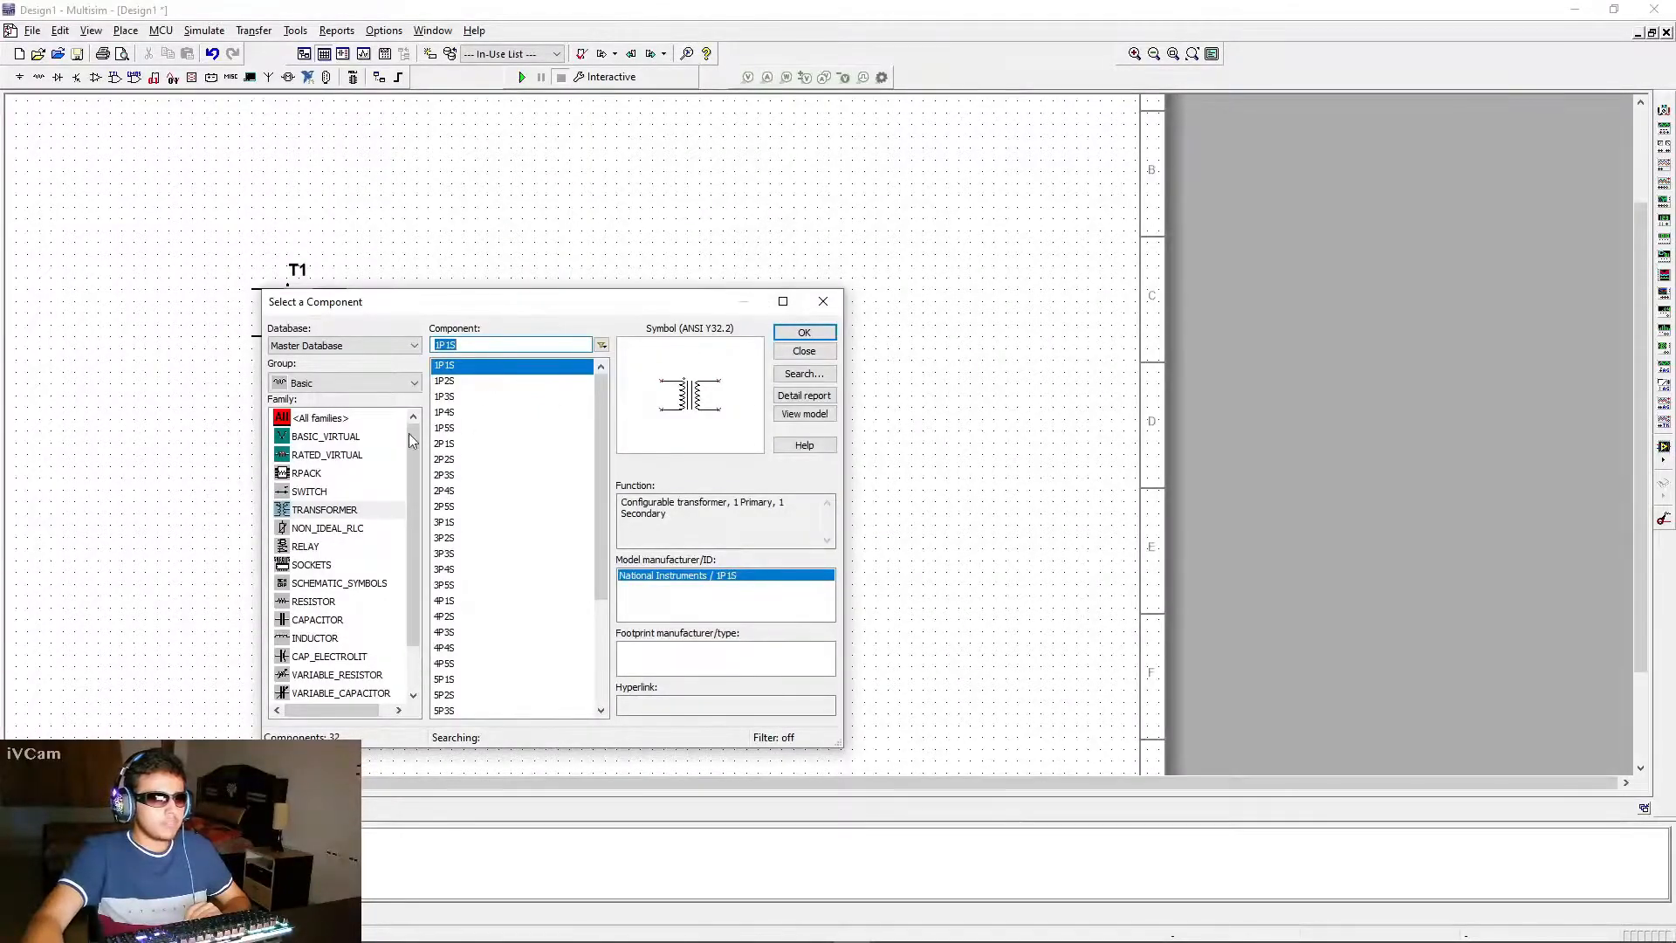
{"action": "left_click", "coordinate": [301, 382]}
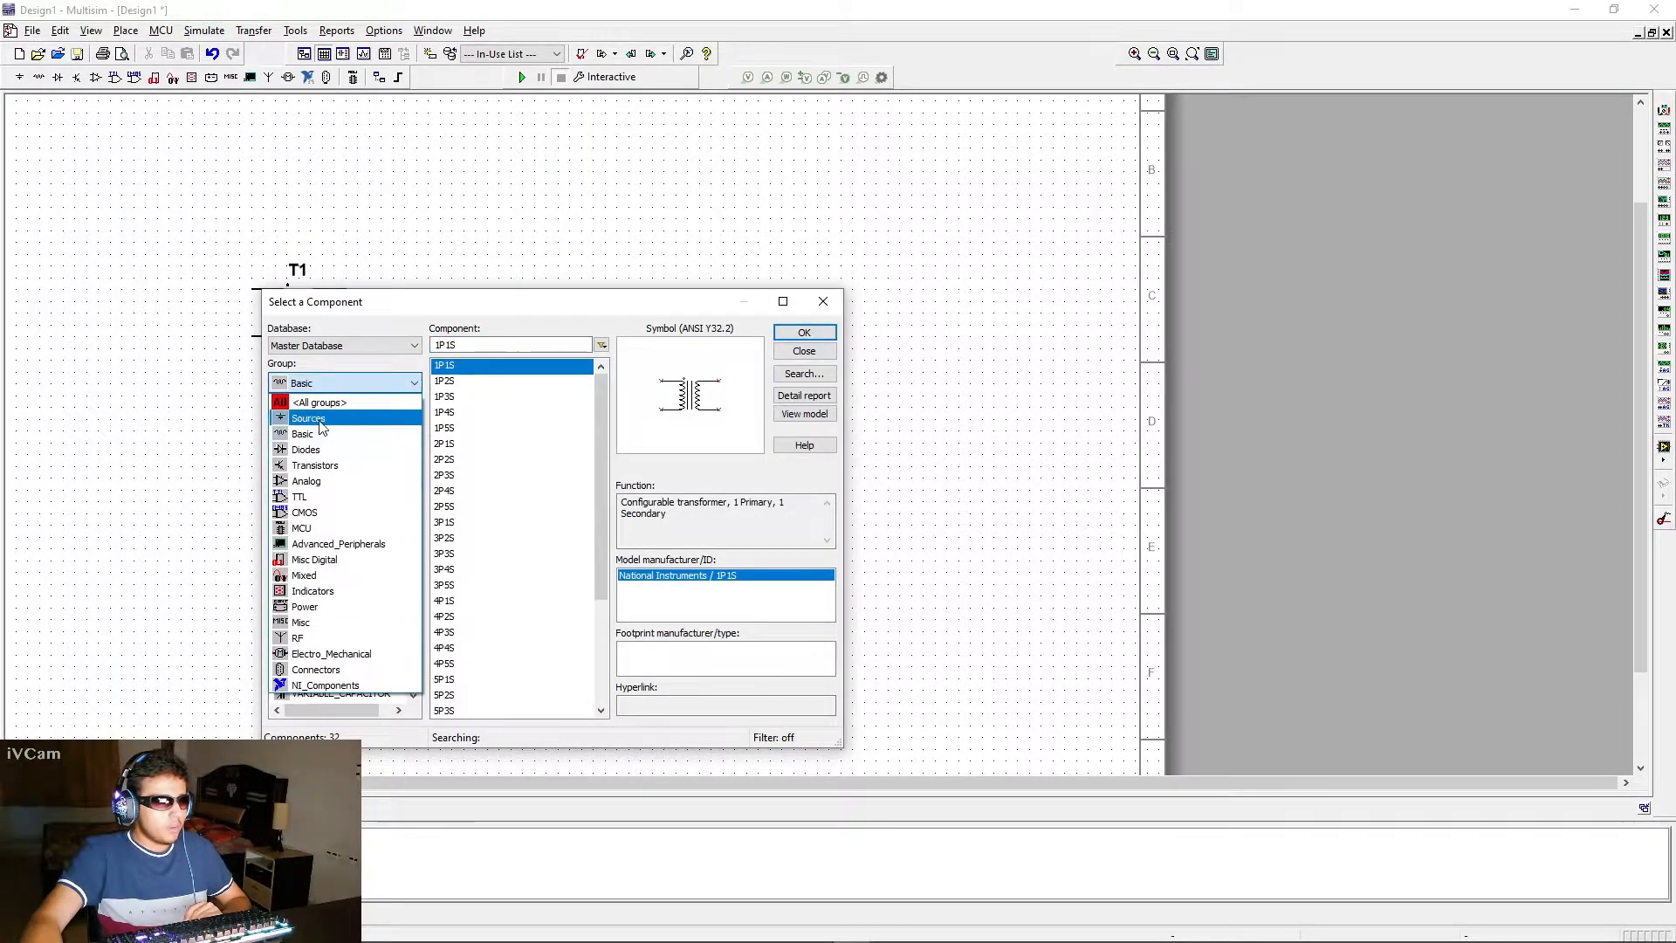
{"action": "left_click", "coordinate": [314, 418]}
{"action": "left_click", "coordinate": [318, 441]}
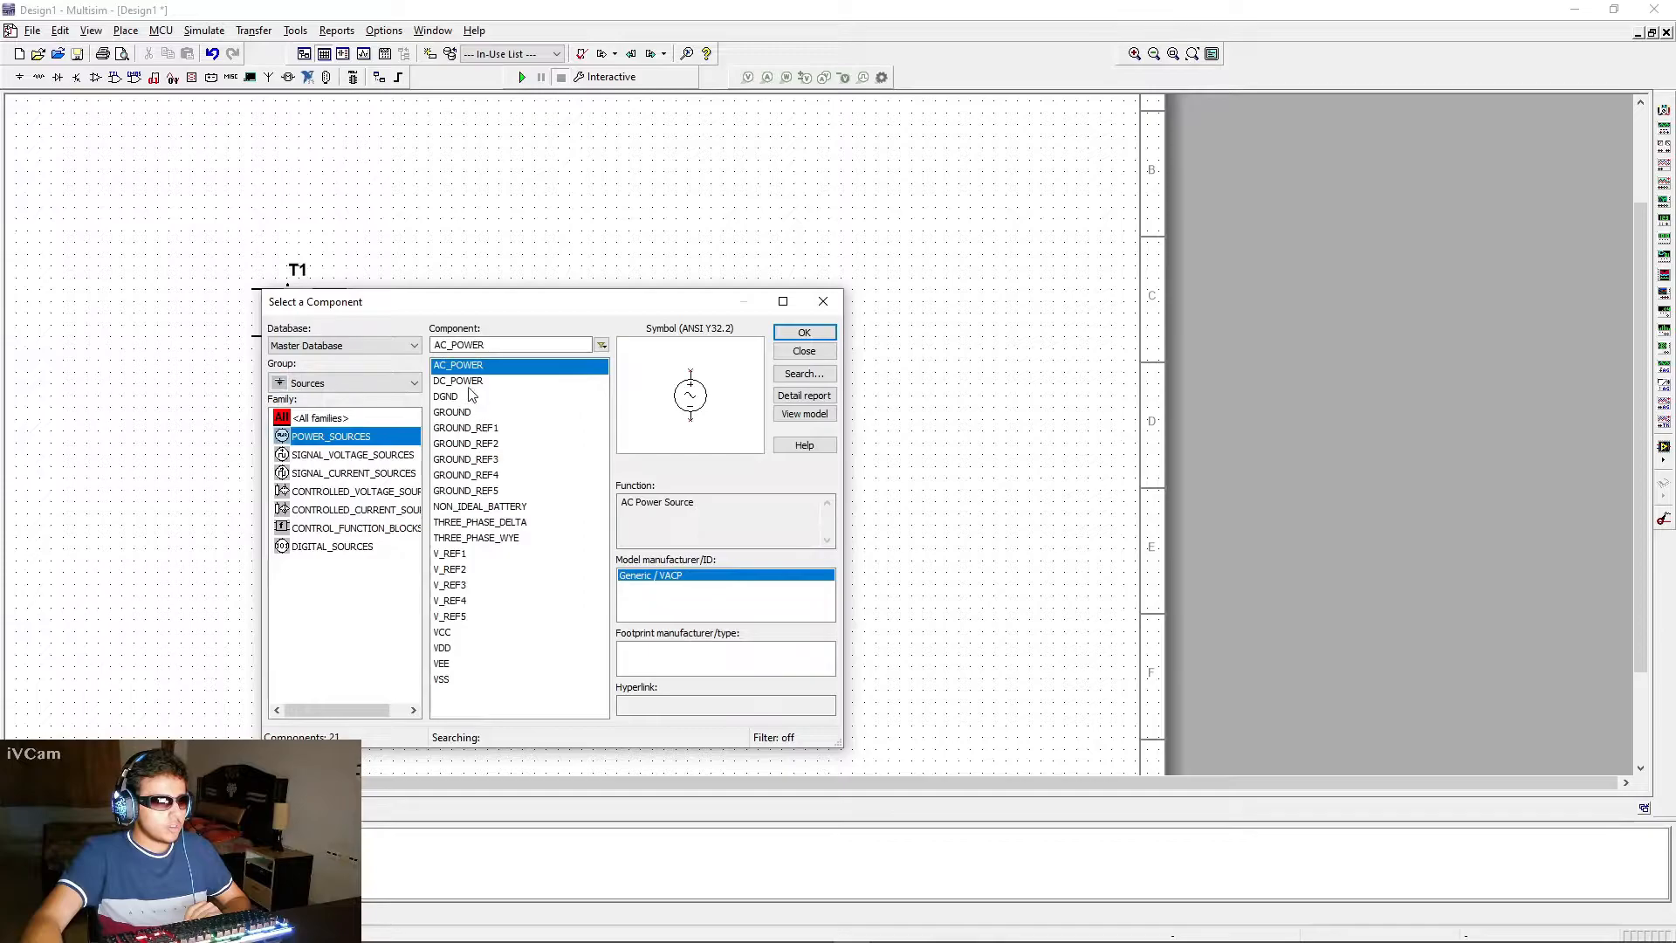
{"action": "left_click", "coordinate": [803, 332]}
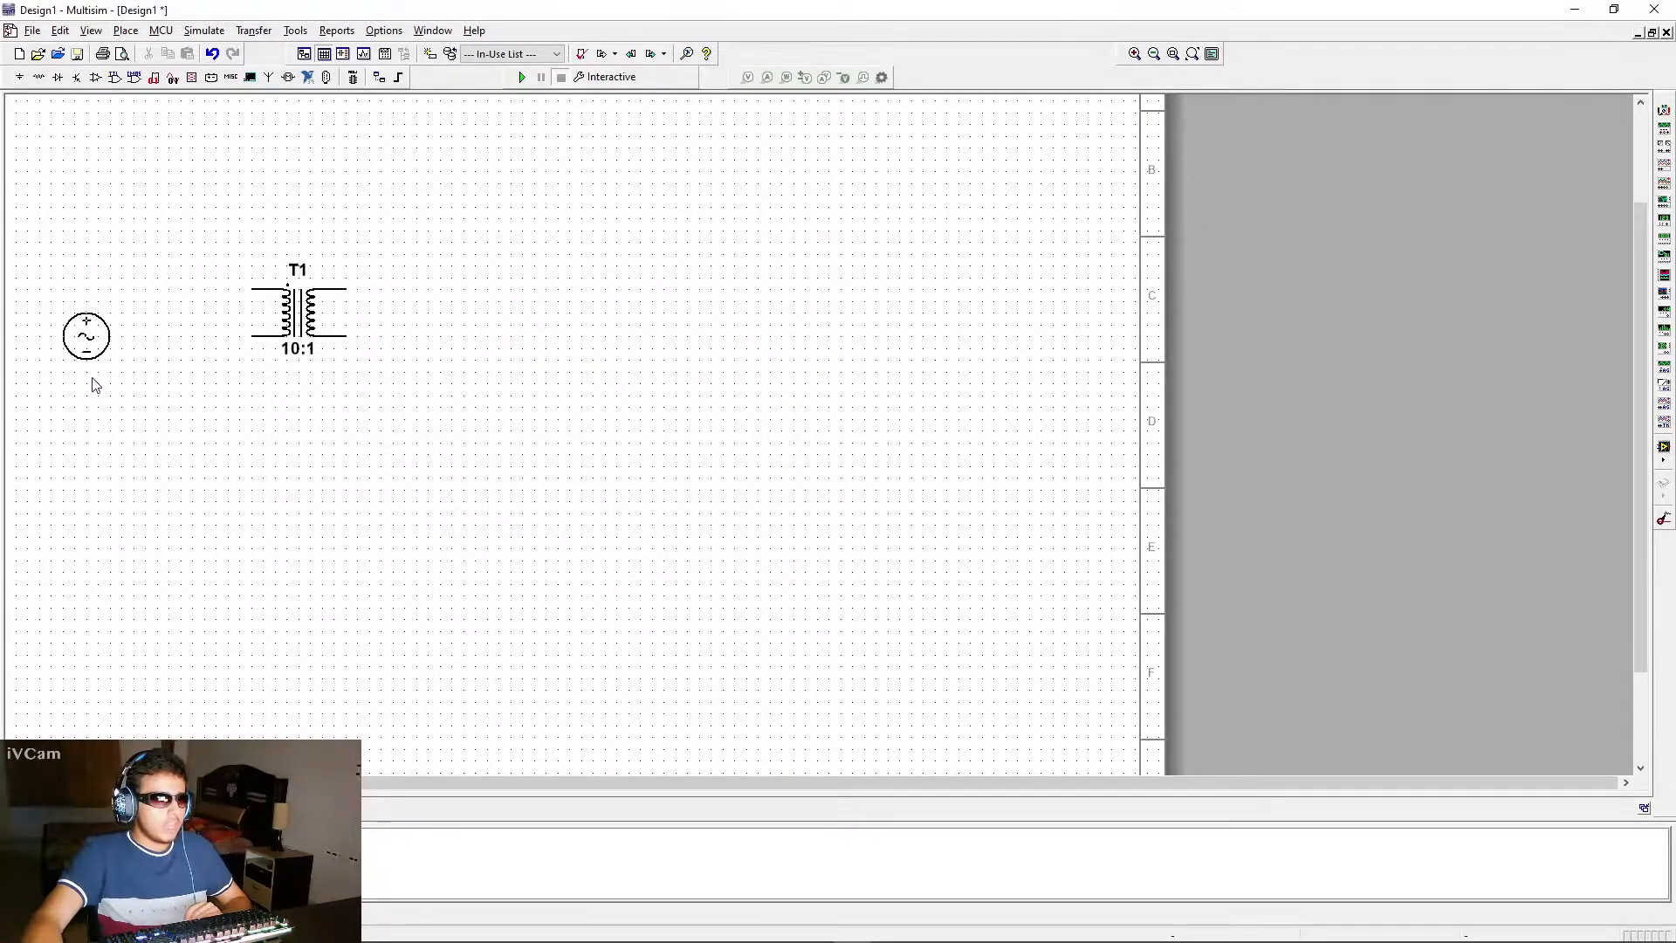
{"action": "left_click", "coordinate": [85, 381]}
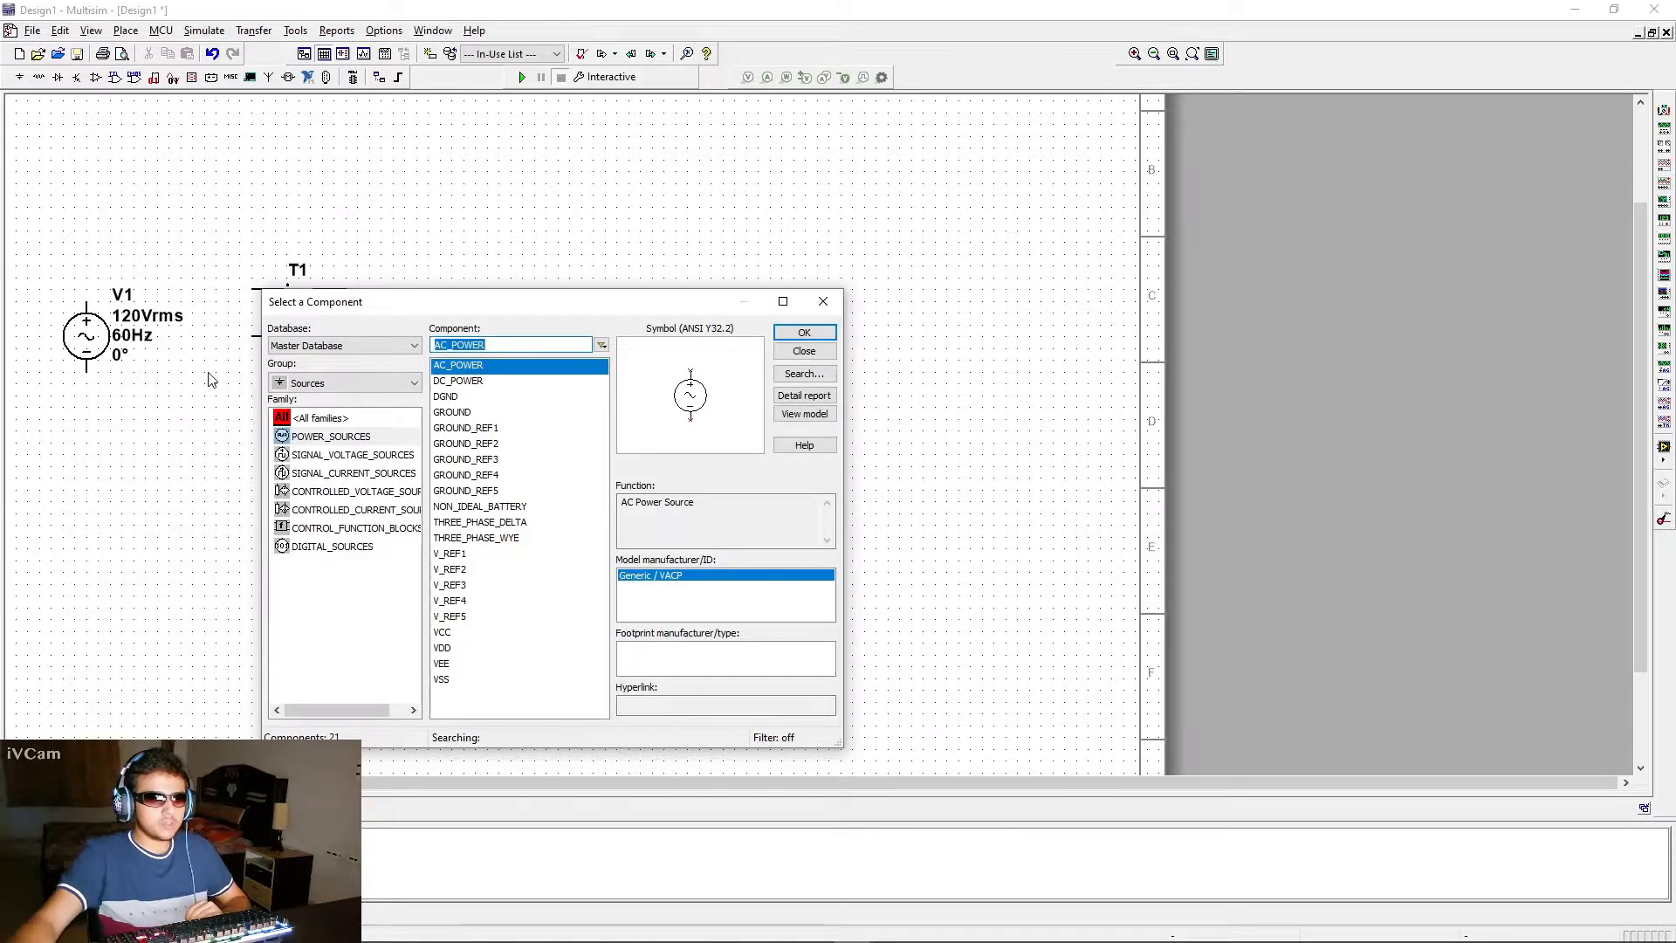
Find the 1N4007 in the Diodes group's DIODE family and place one horizontally, above and to the right of the transformer
{"action": "left_click", "coordinate": [330, 384]}
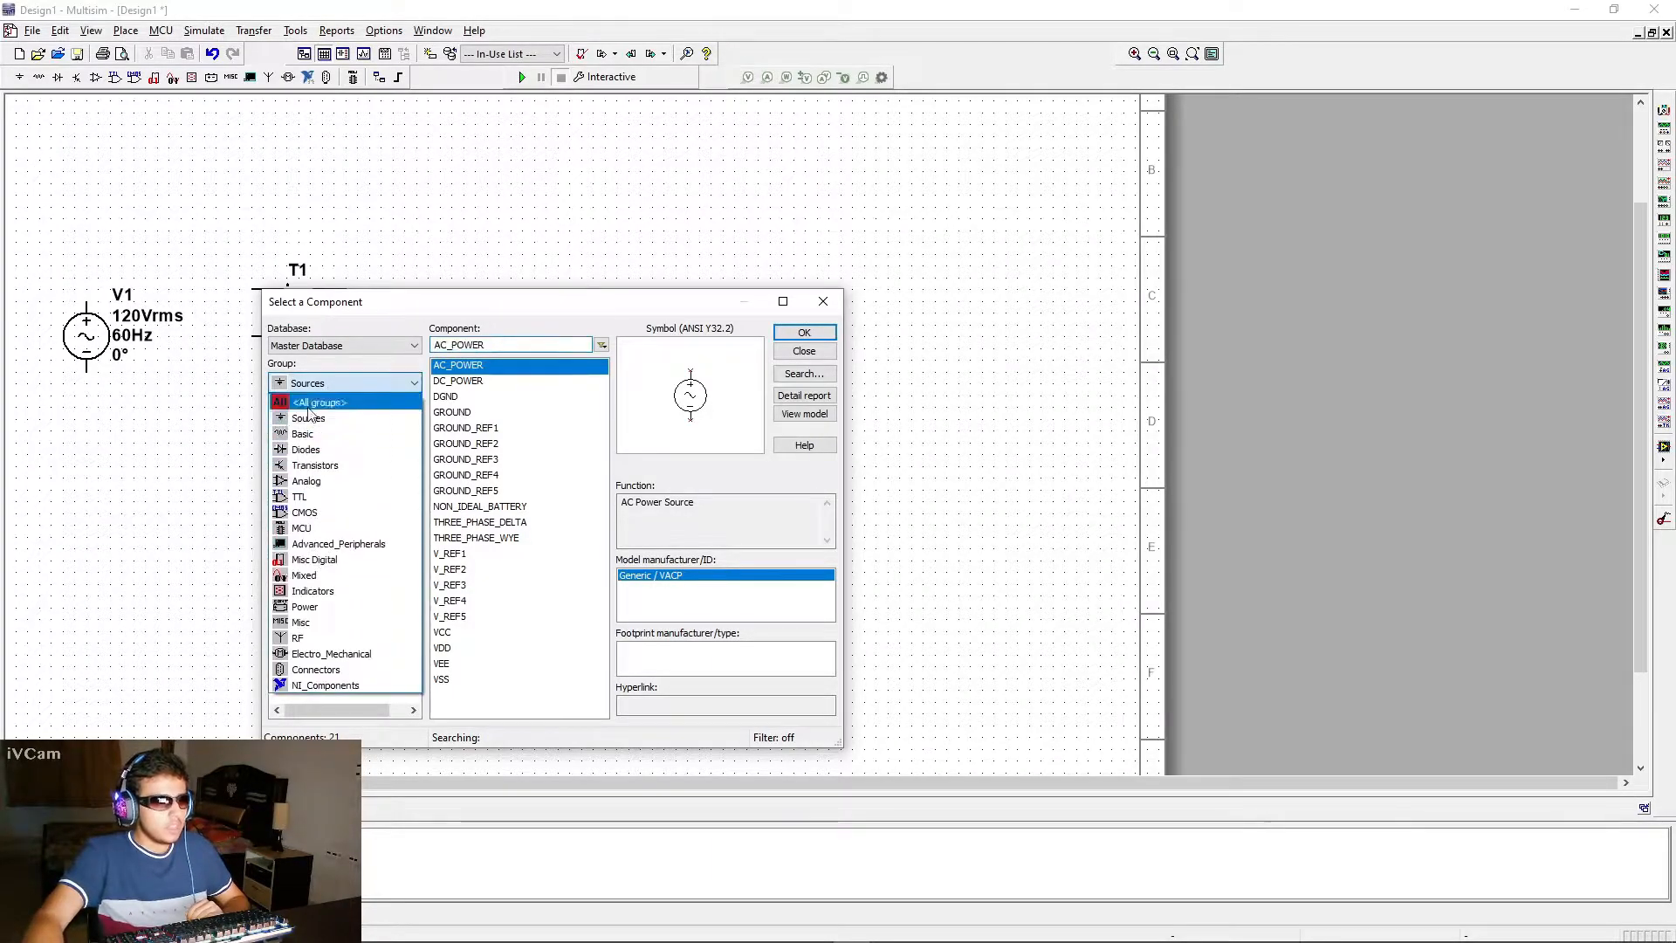
{"action": "left_click", "coordinate": [365, 426]}
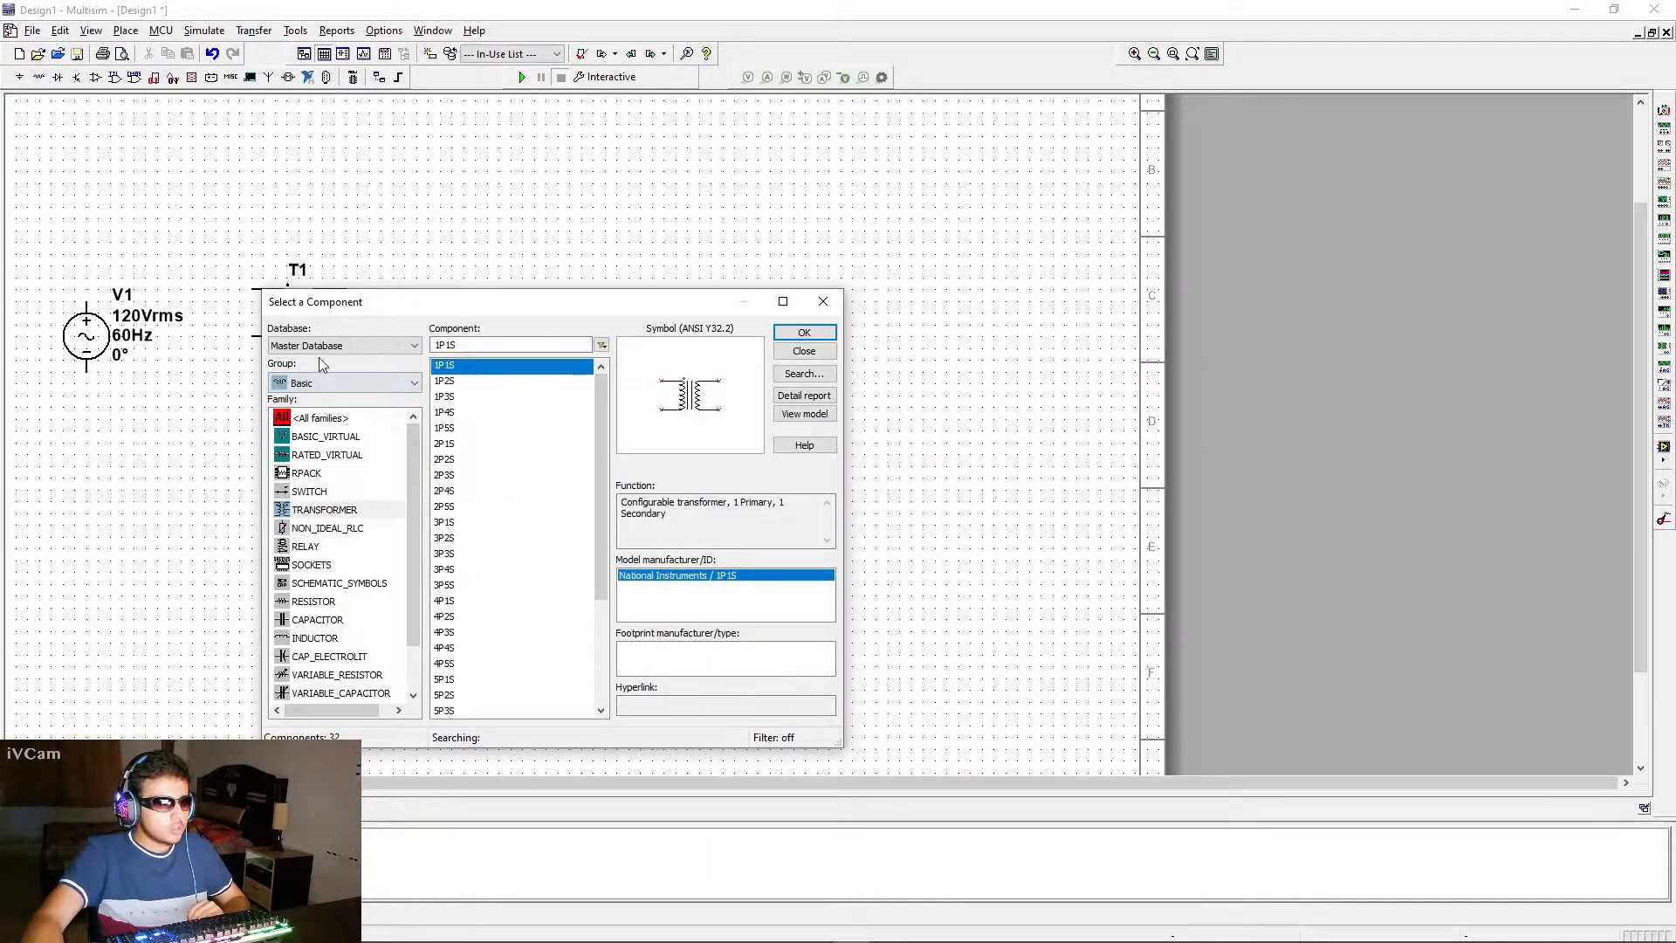
{"action": "left_click", "coordinate": [358, 383]}
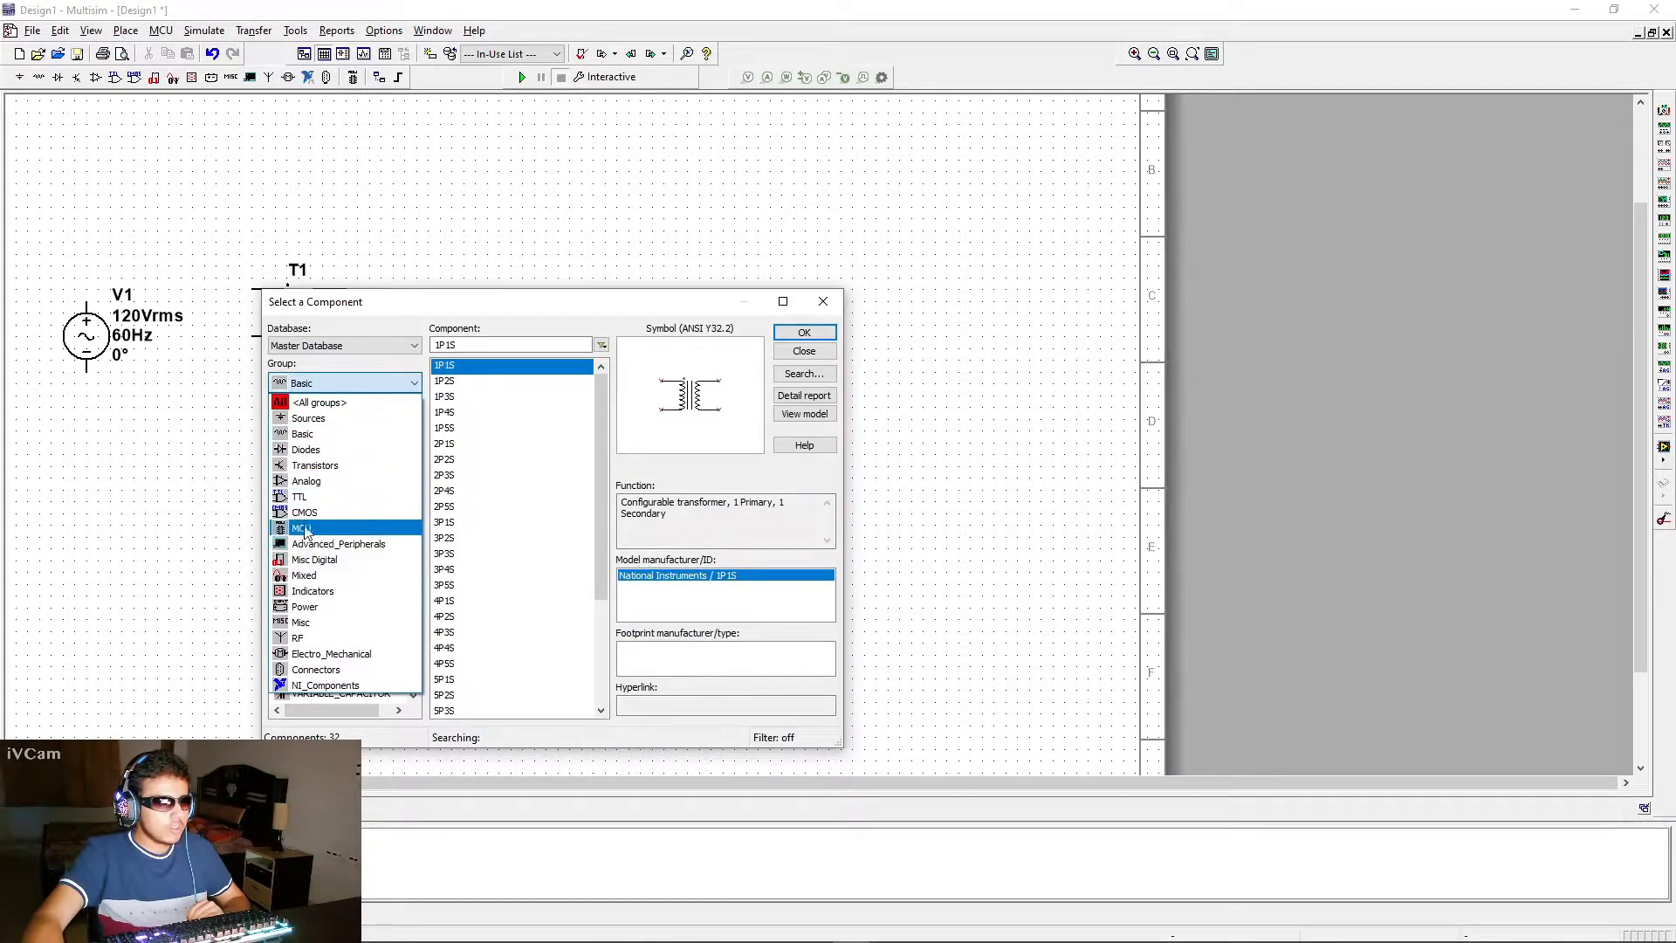
{"action": "left_click", "coordinate": [322, 449]}
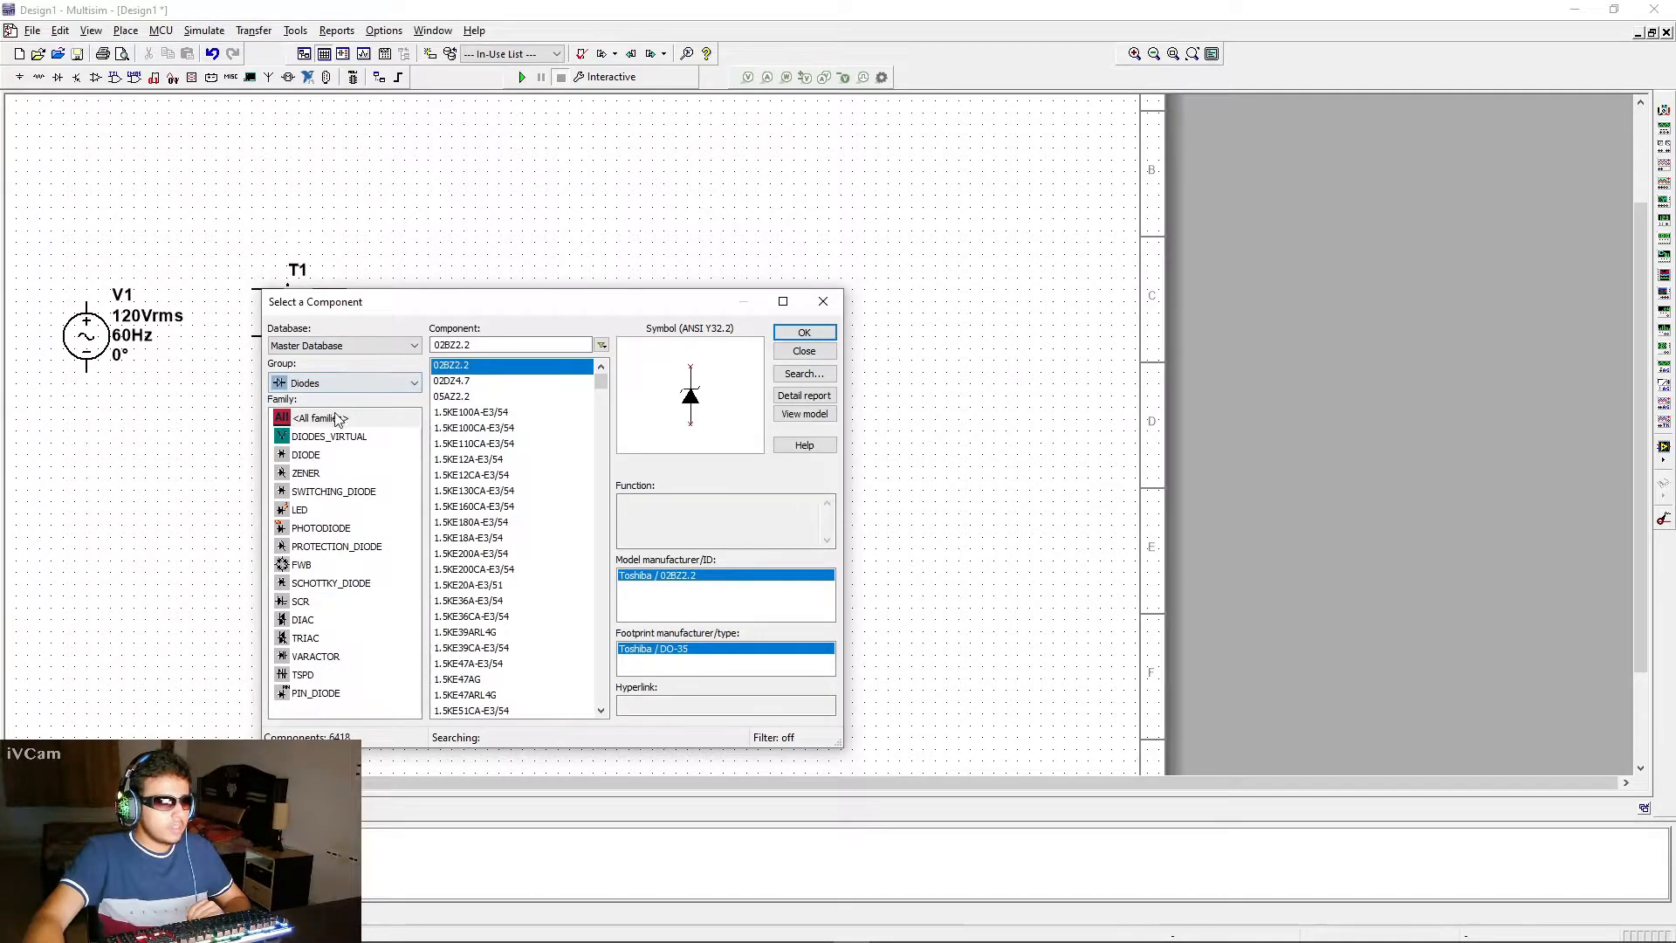
{"action": "left_click", "coordinate": [325, 456]}
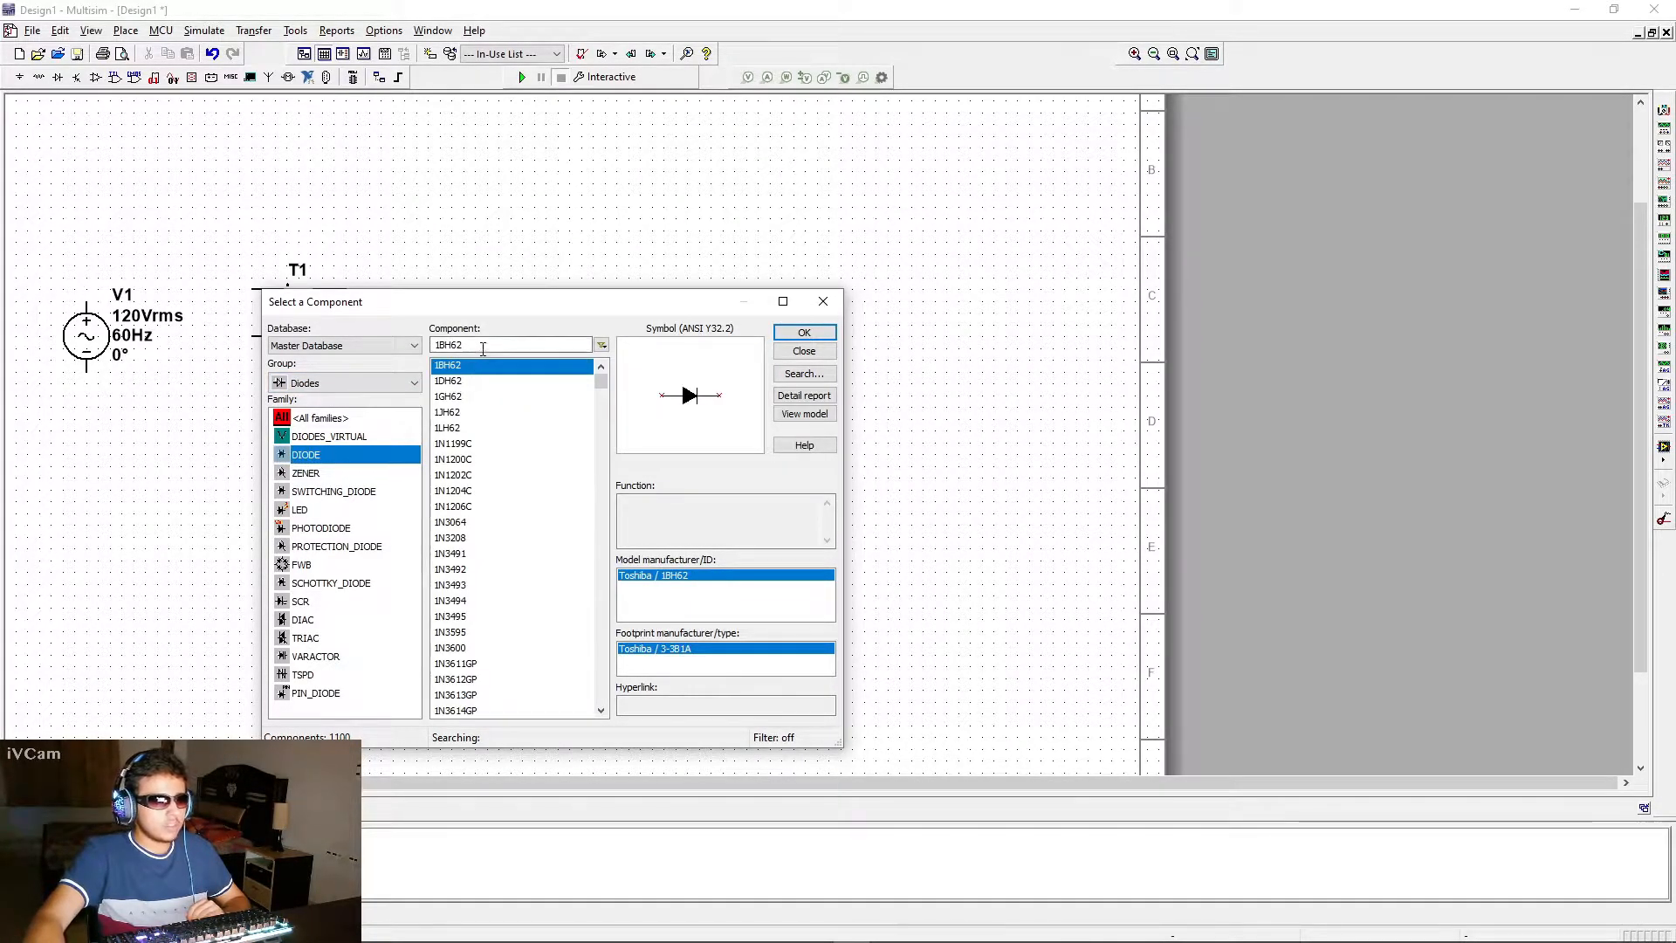
{"action": "key", "text": "Tab"}
{"action": "type", "text": "1"}
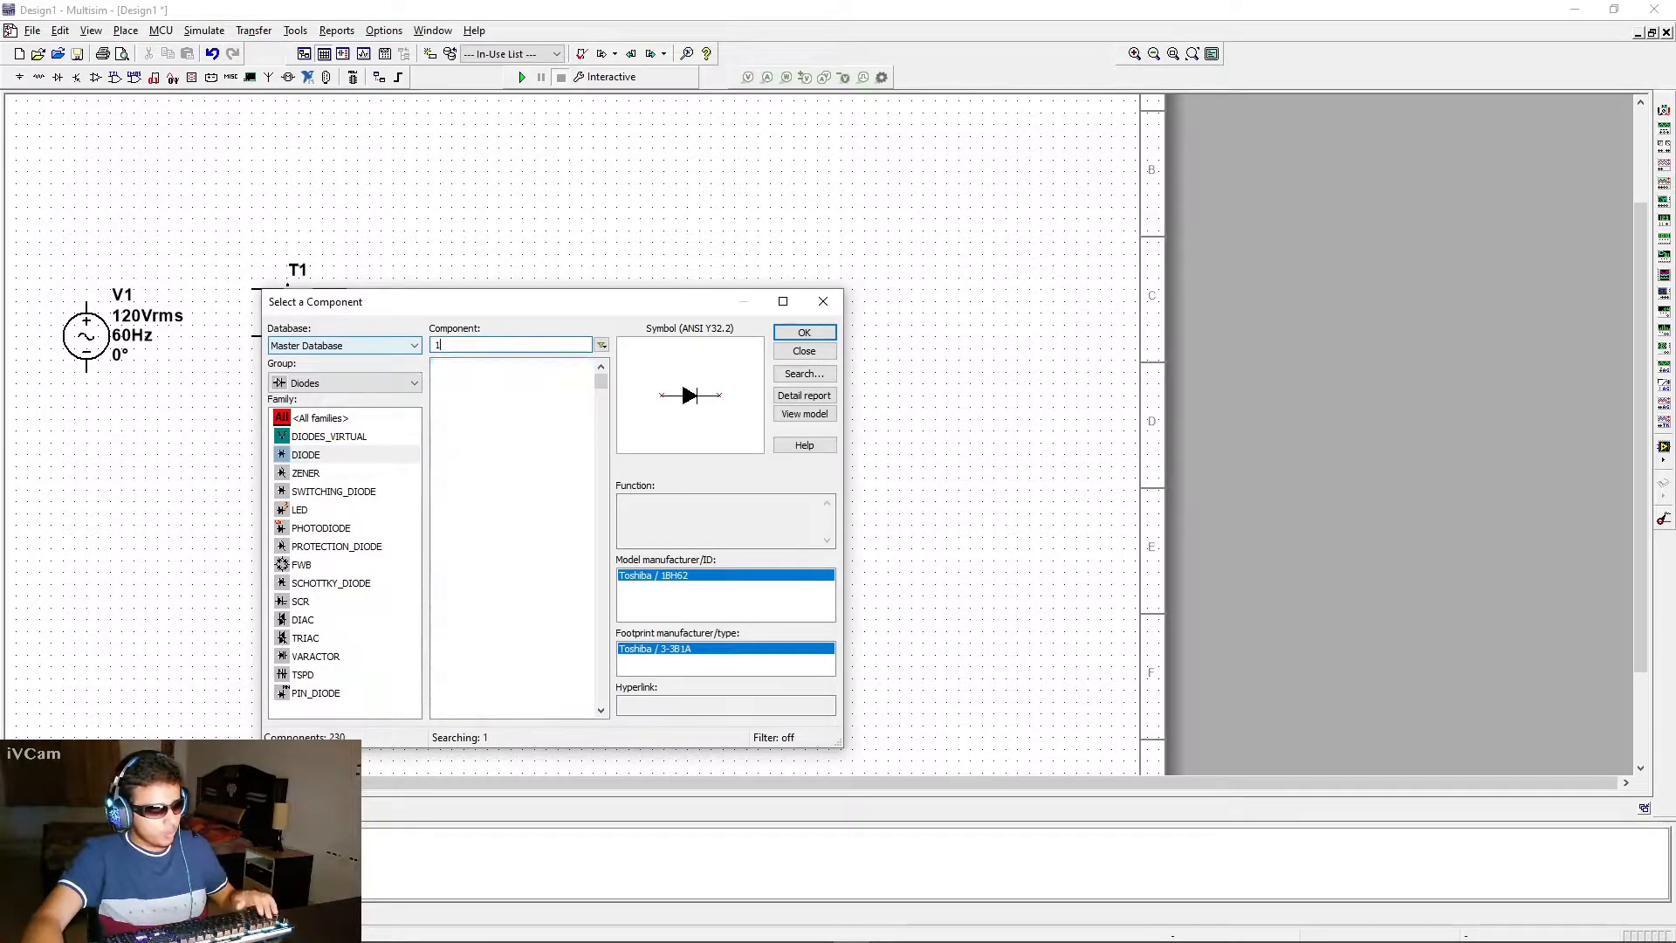
{"action": "type", "text": "N4007"}
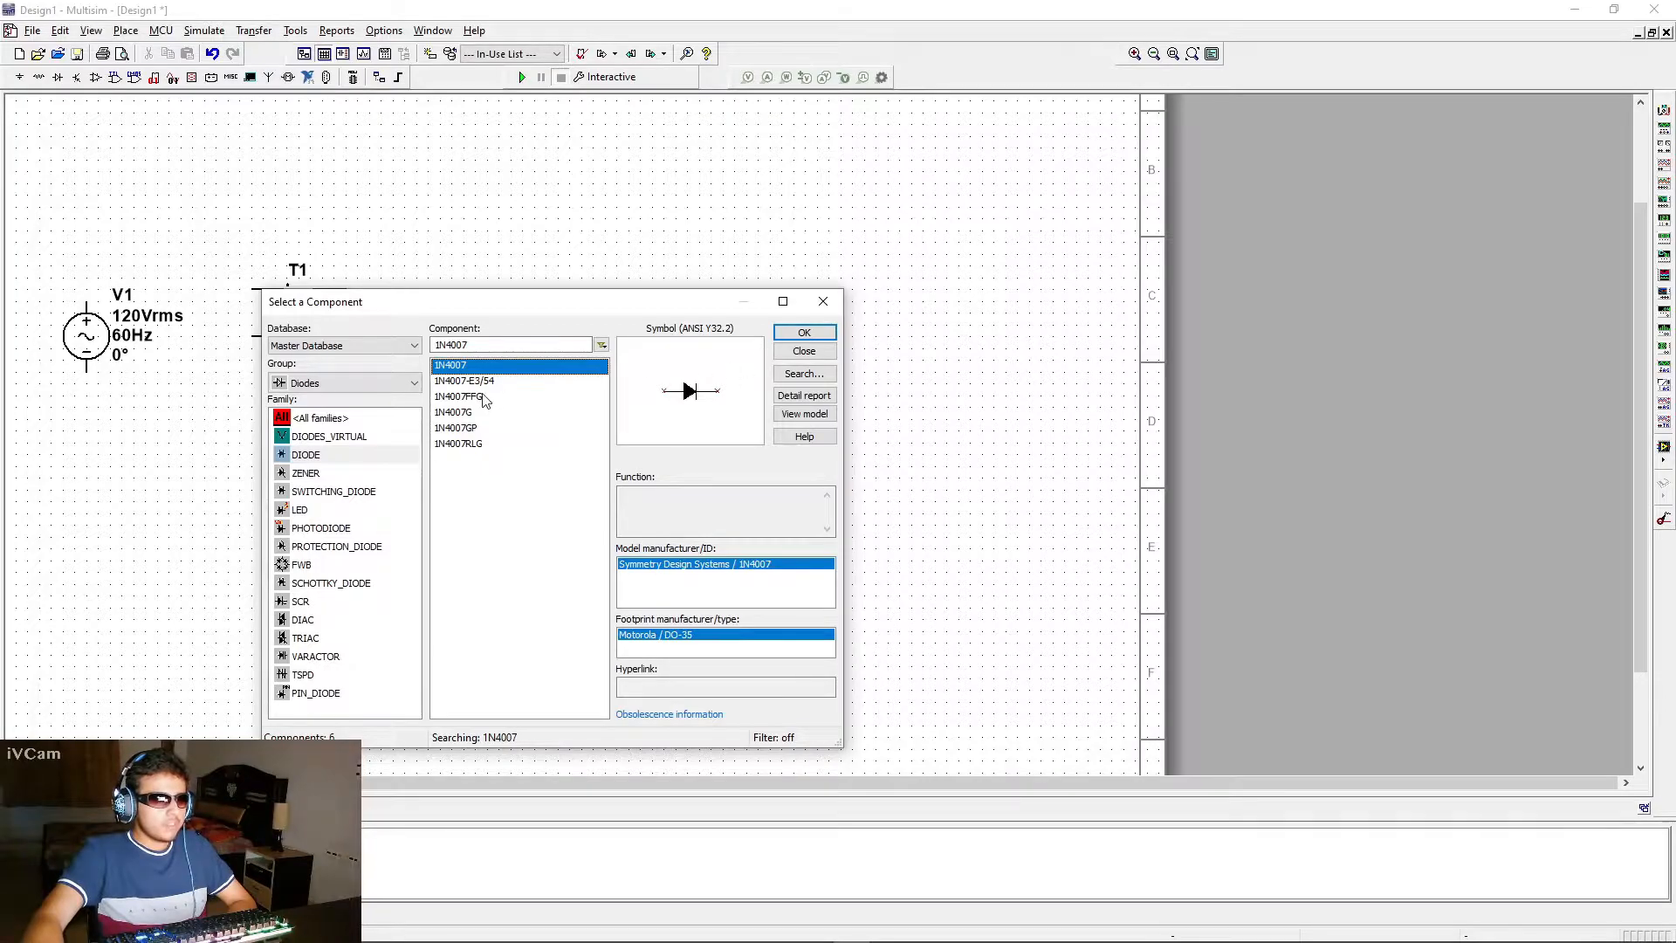
{"action": "double_click", "coordinate": [437, 345]}
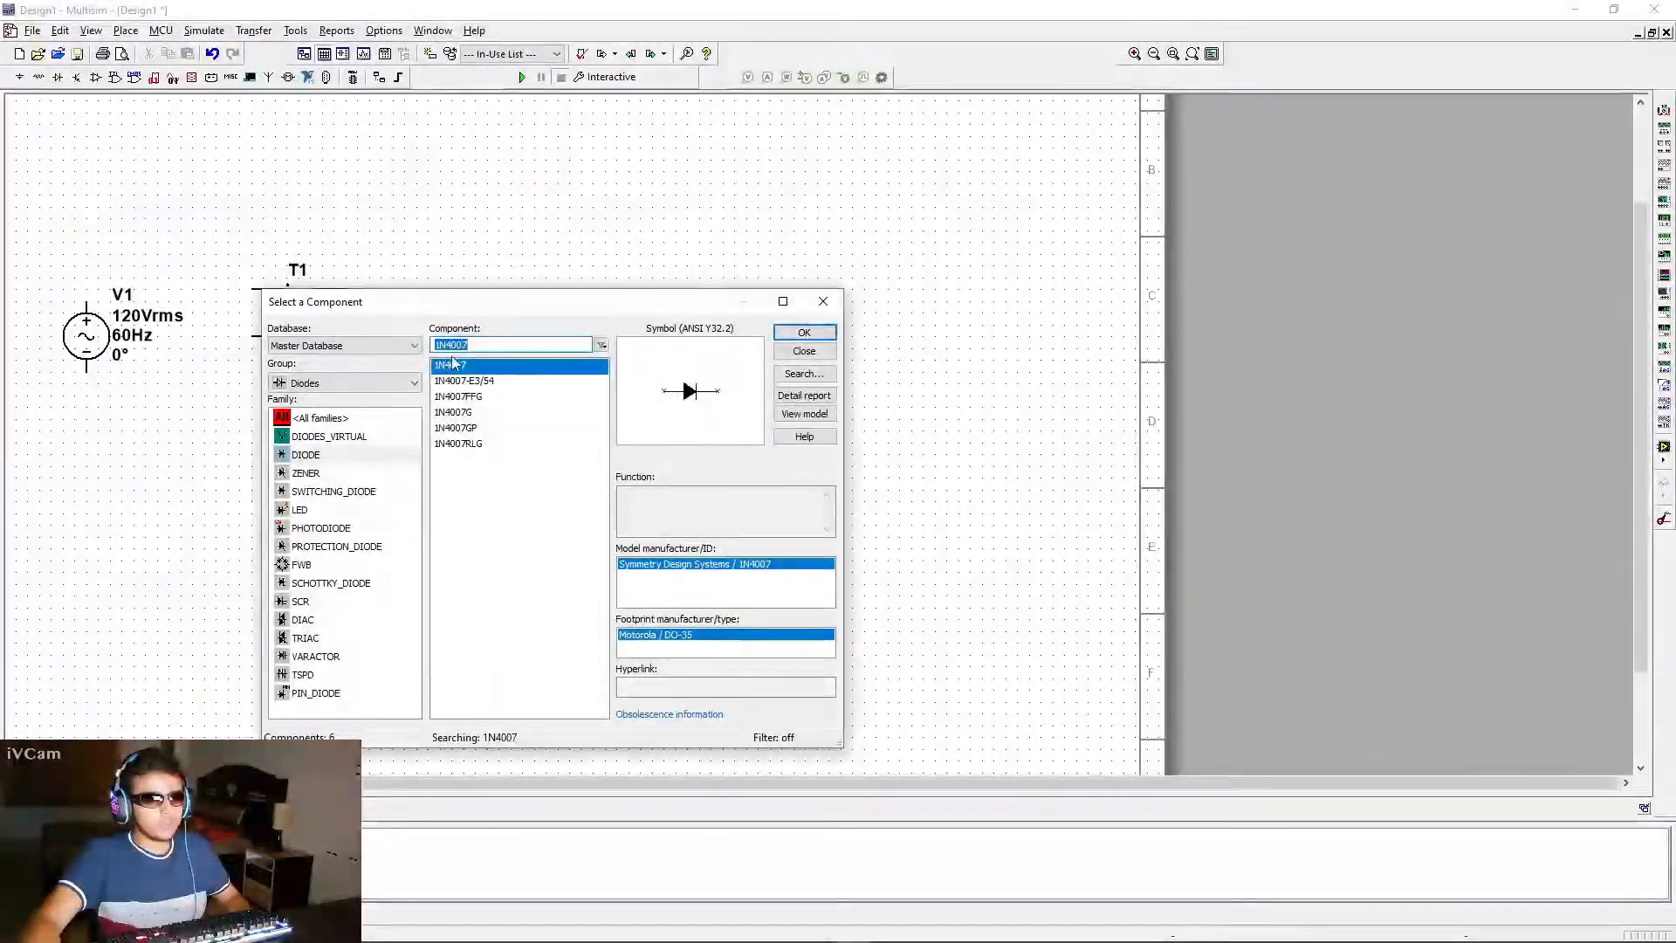
{"action": "left_click", "coordinate": [471, 345]}
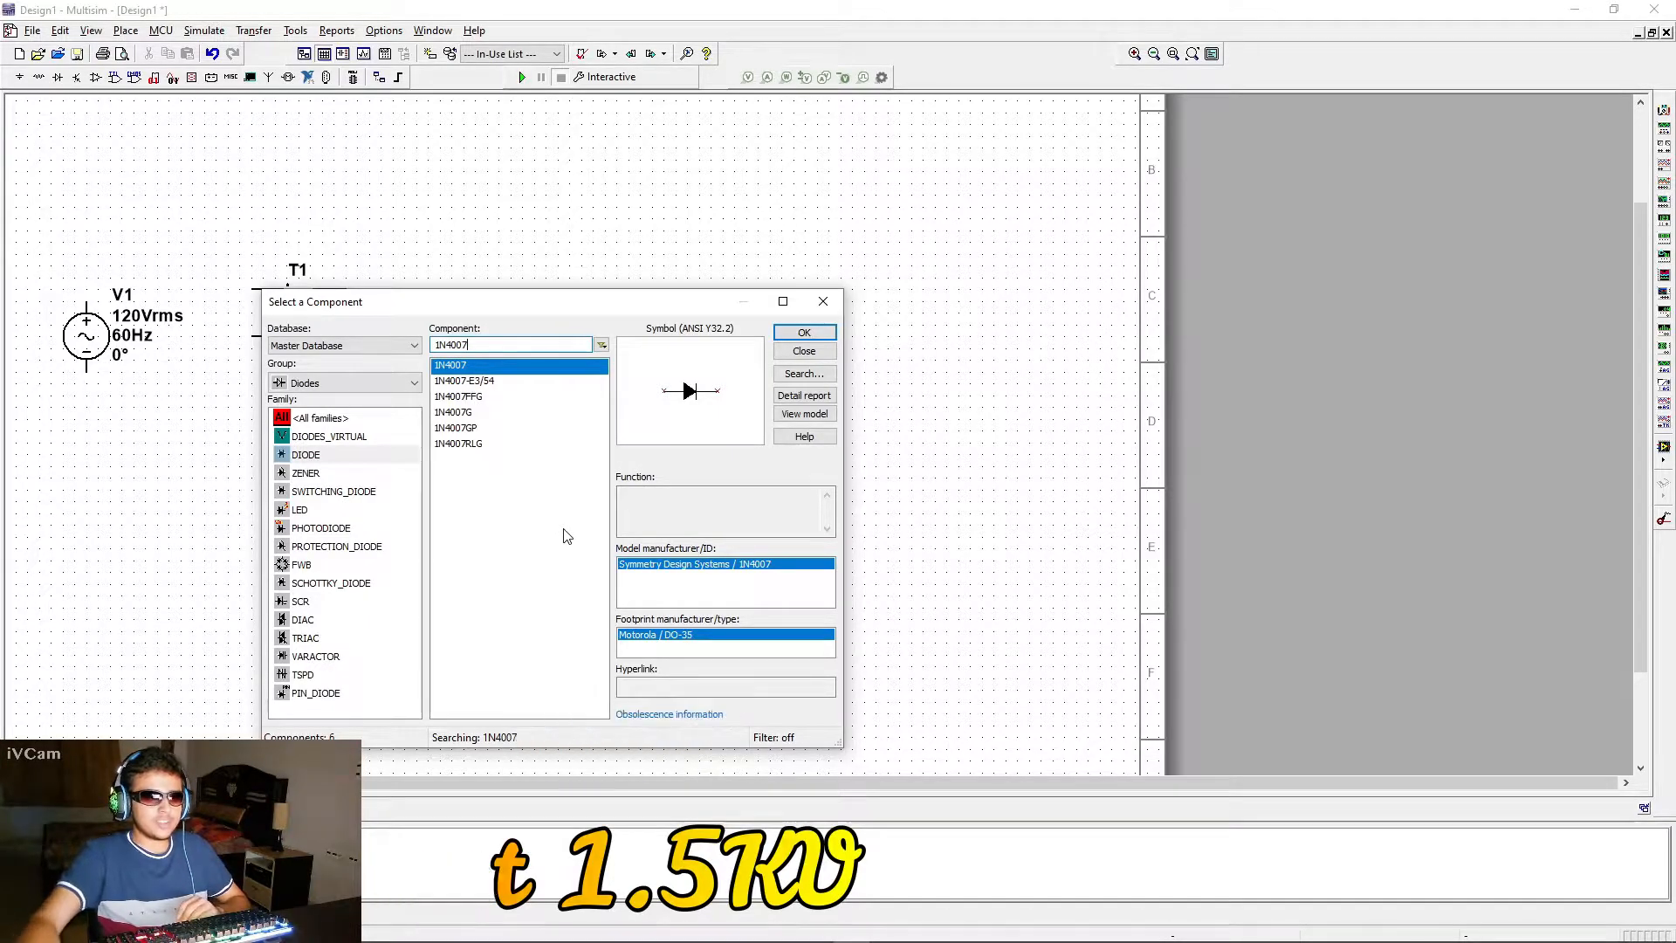
{"action": "left_click", "coordinate": [799, 334]}
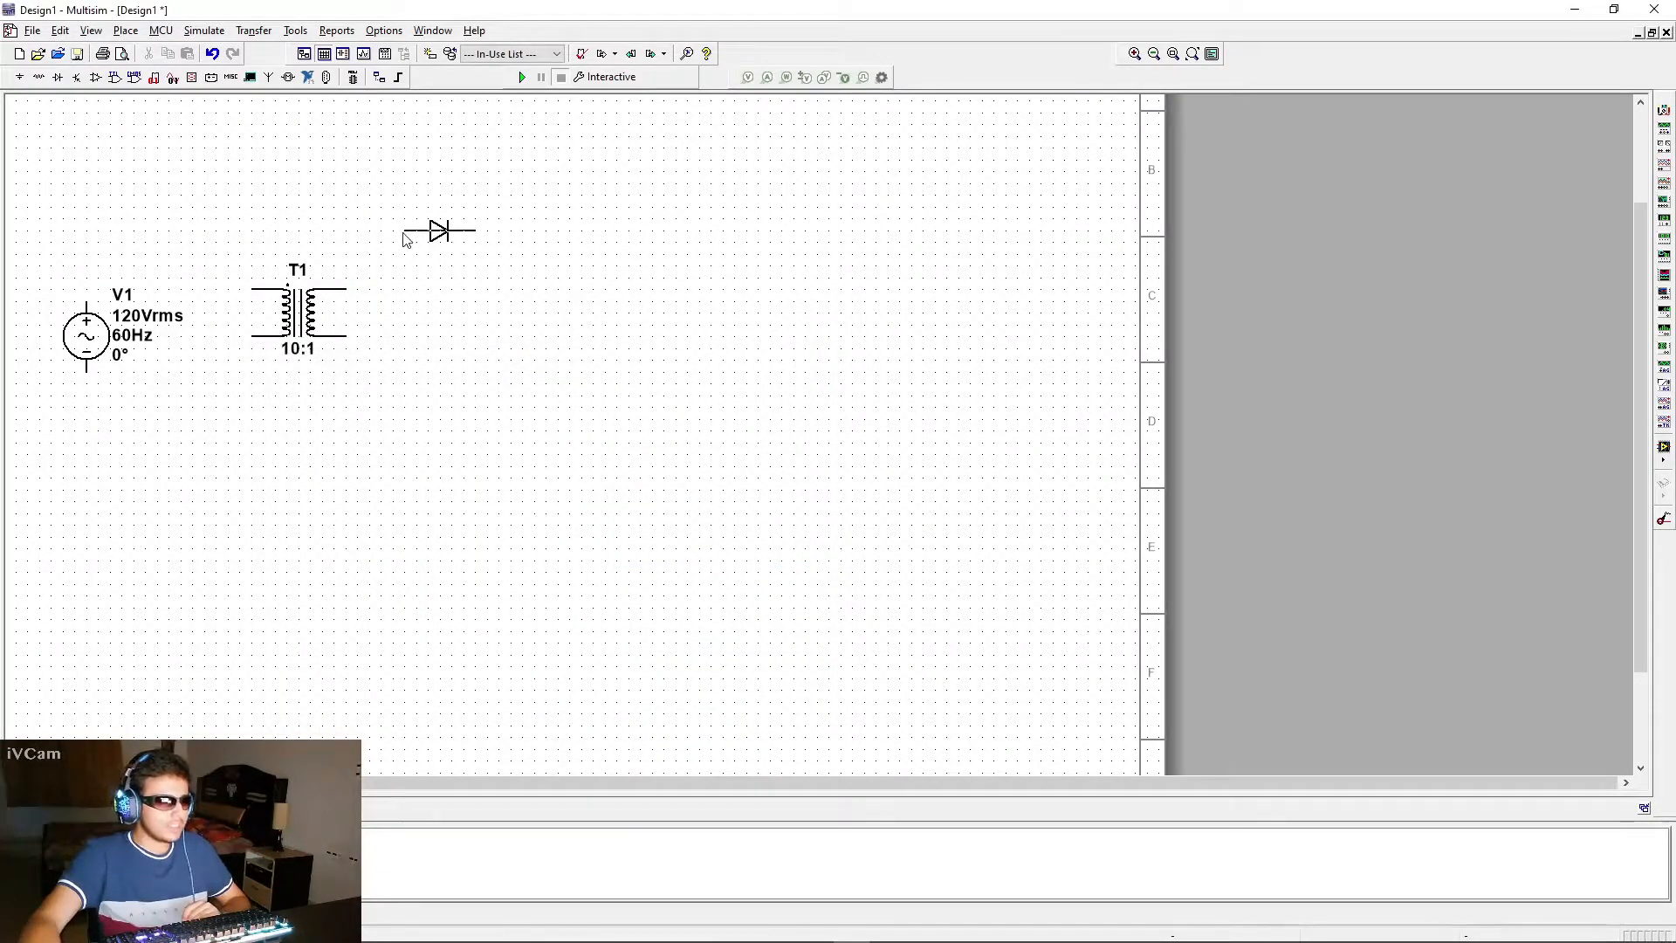
{"action": "left_click", "coordinate": [417, 208]}
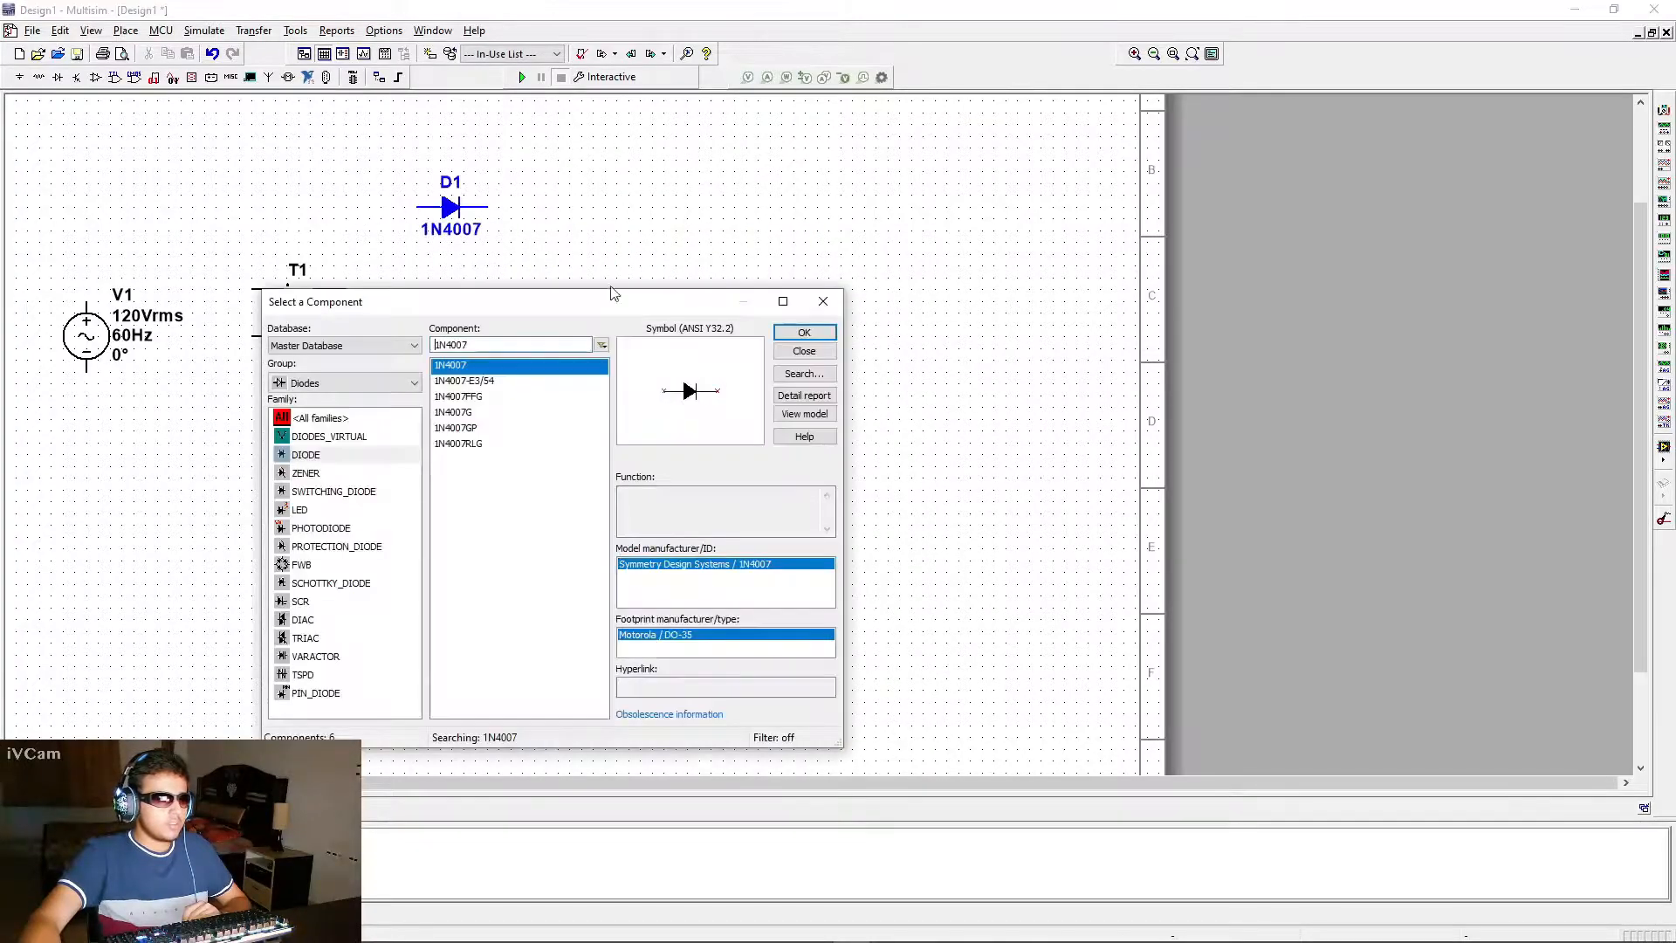
Place a second 1N4007 diode directly below the first, rotated 180 degrees so it points towards the transformer
{"action": "left_click", "coordinate": [804, 332]}
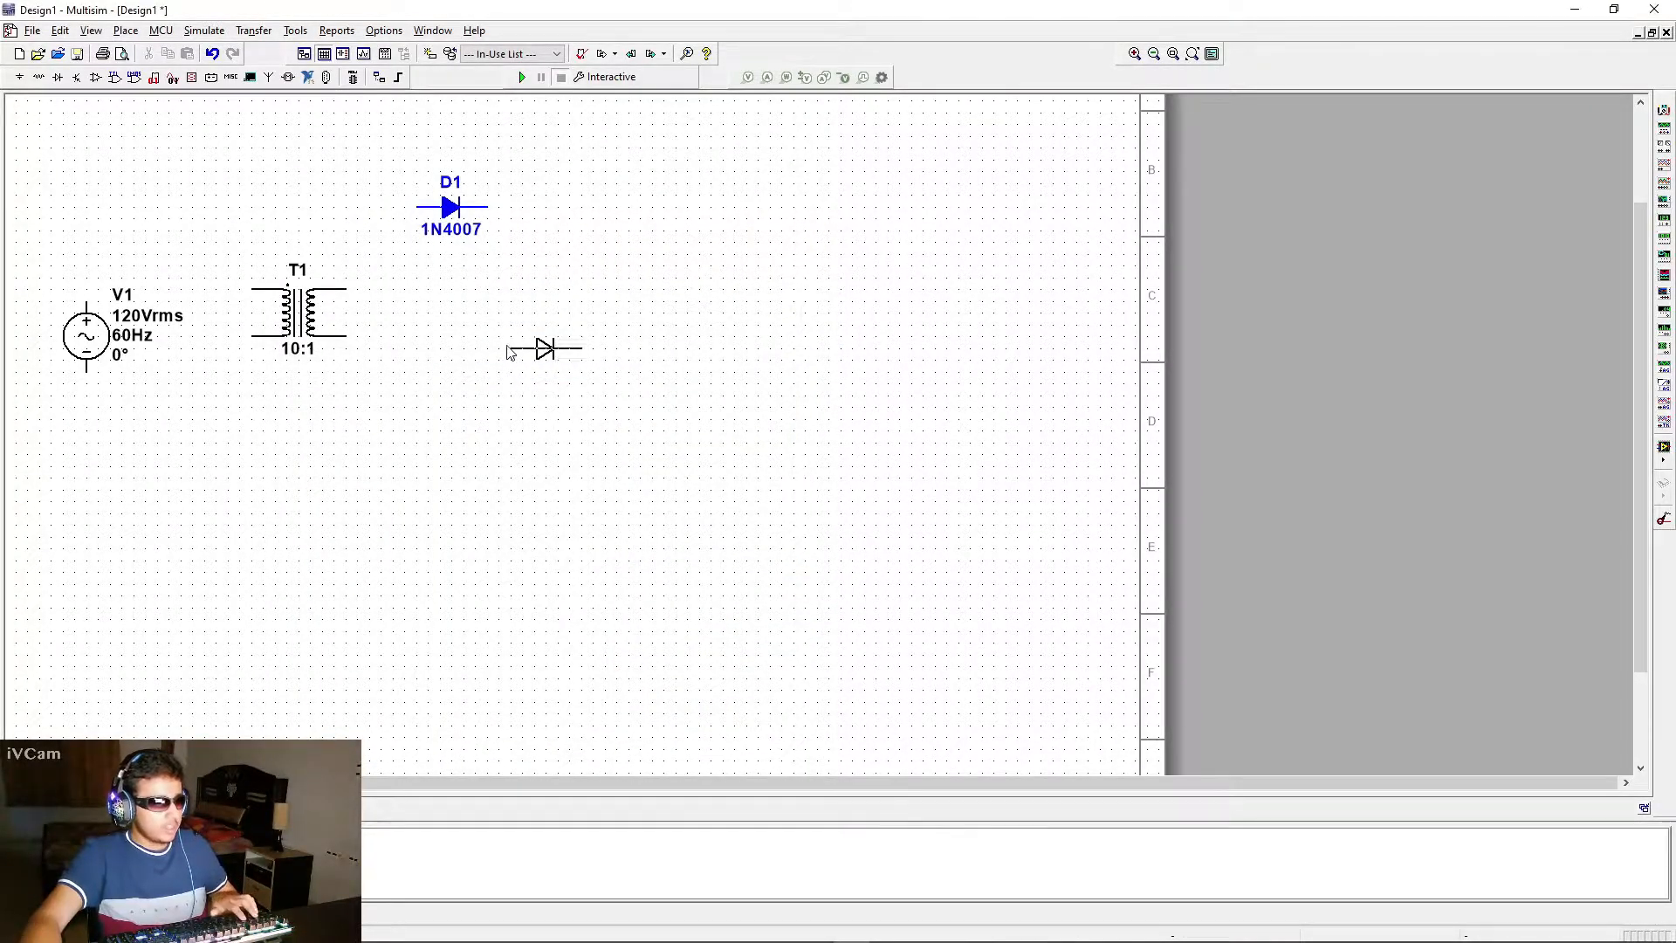
{"action": "key", "text": "ctrl+r"}
{"action": "key", "text": "ctrl+r"}
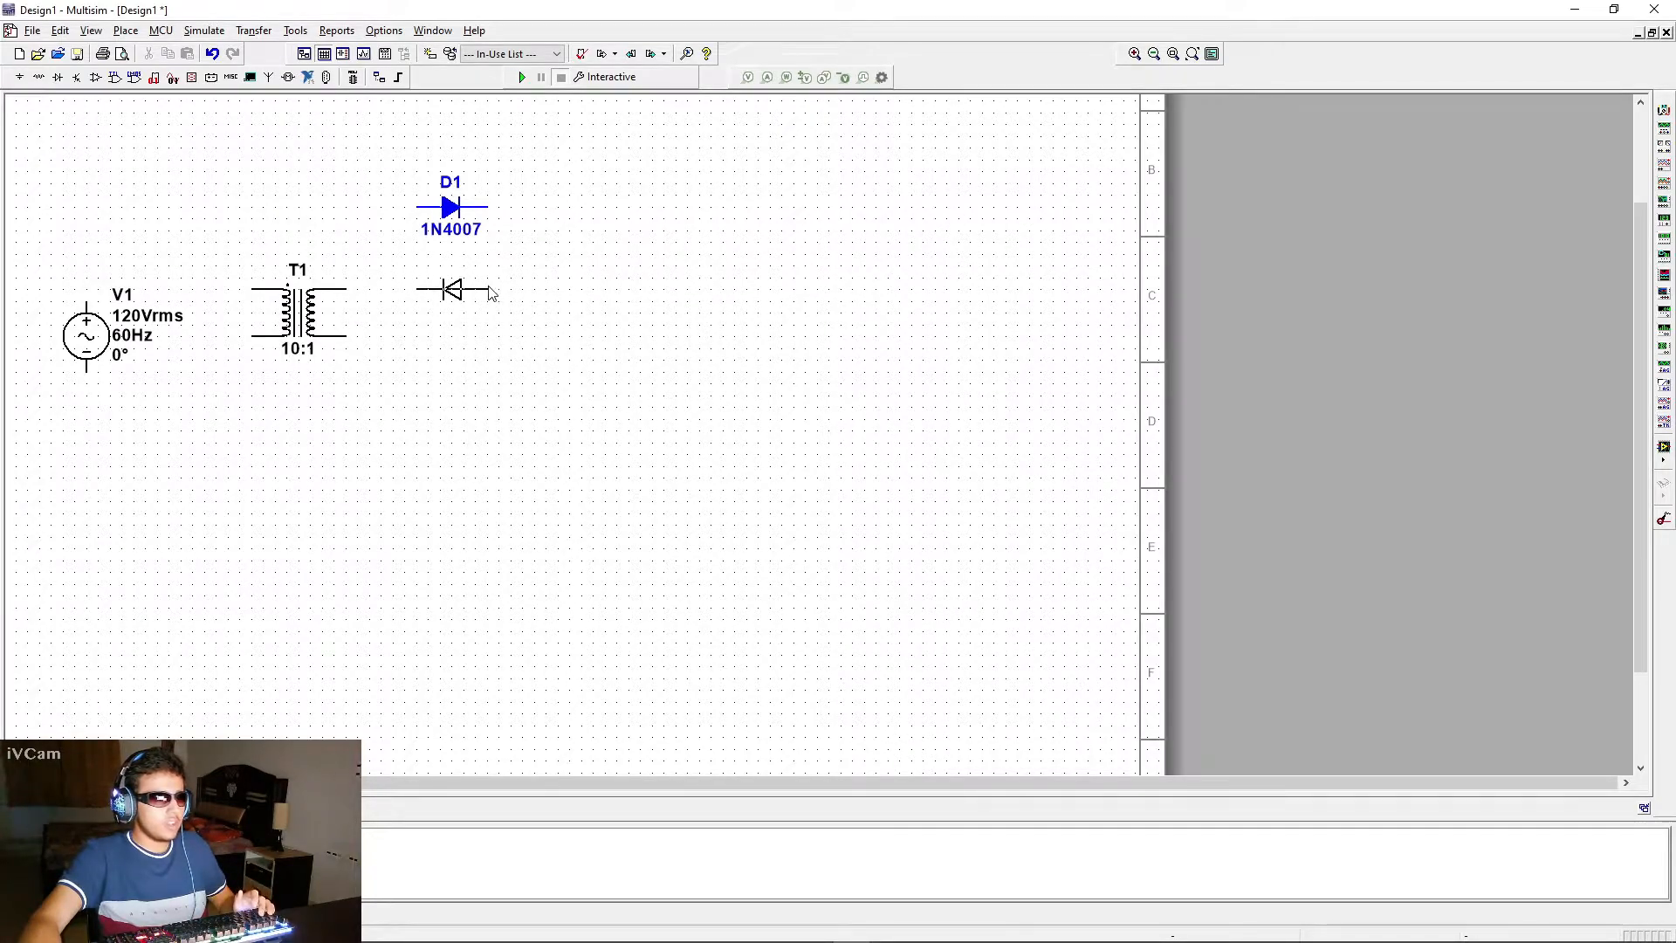
{"action": "left_click", "coordinate": [493, 293]}
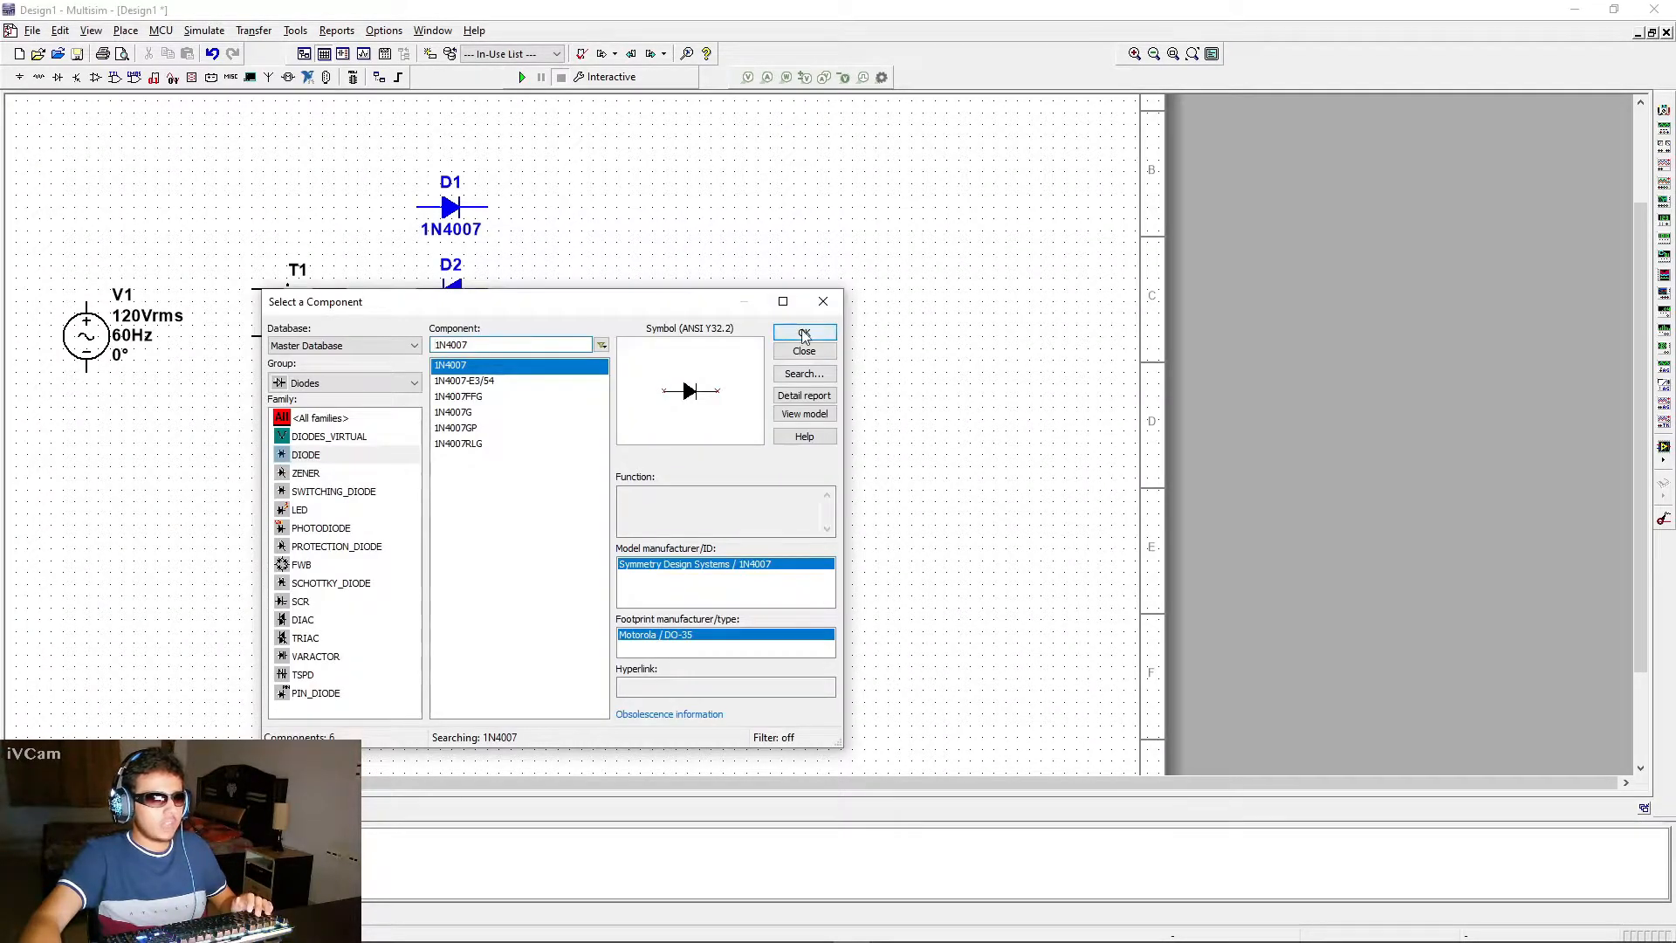
Place a third 1N4007 rotated 180 degrees beneath the second diode, and a fourth in its default orientation below that
{"action": "left_click", "coordinate": [798, 331]}
{"action": "key", "text": "ctrl+r"}
{"action": "key", "text": "ctrl+r"}
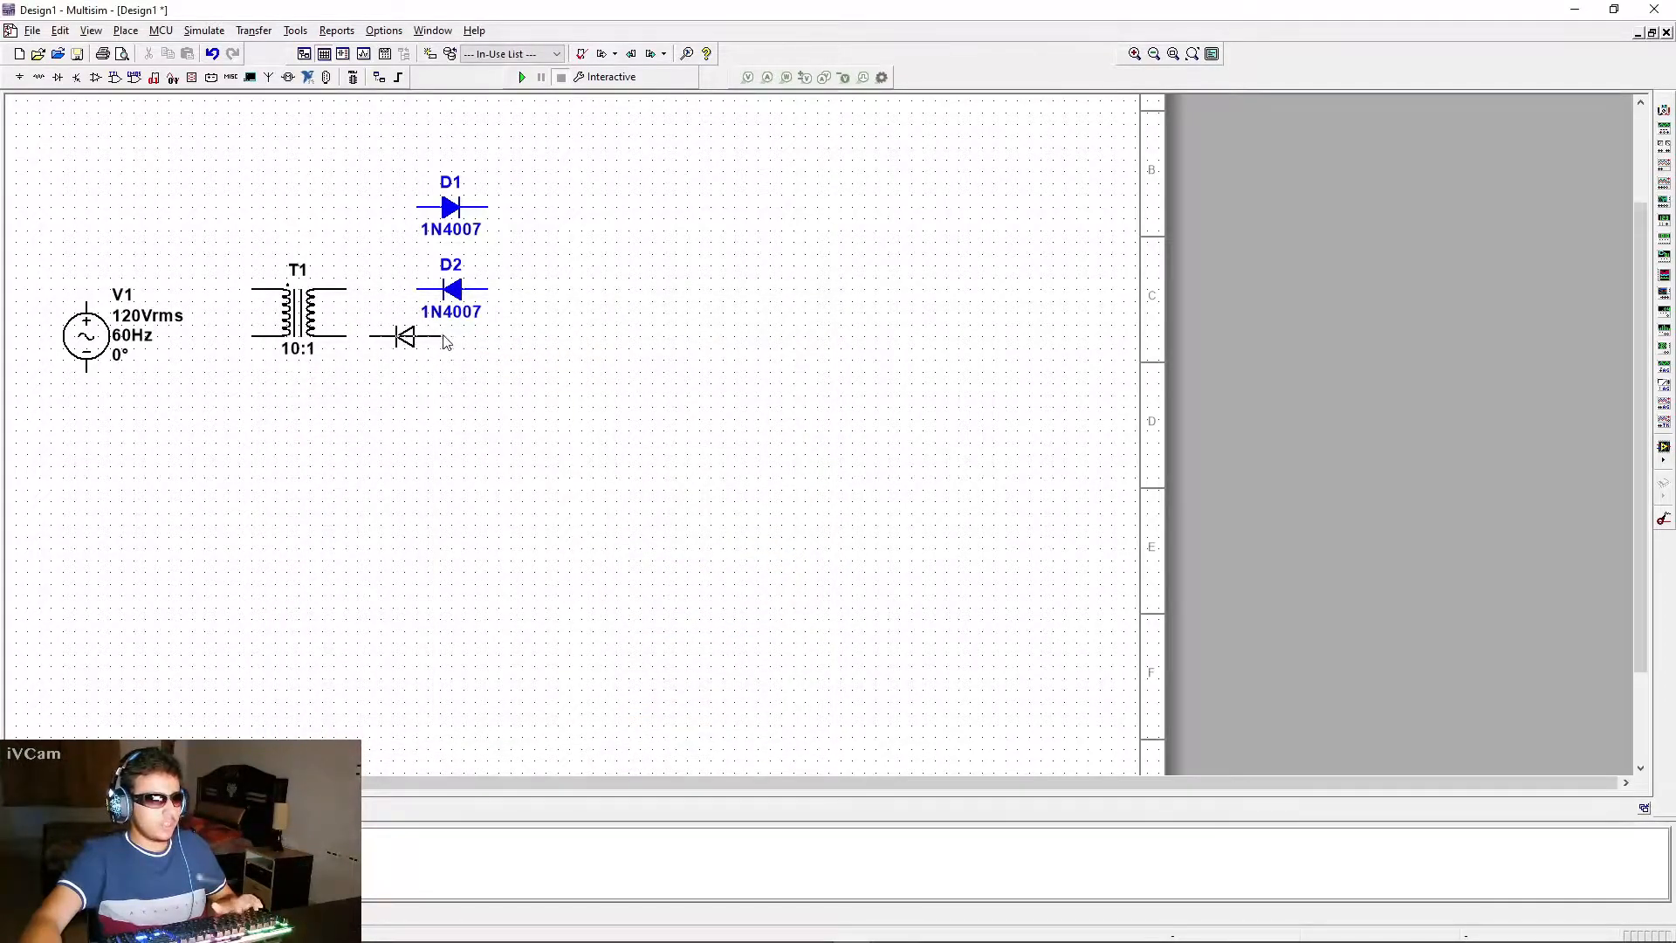
{"action": "left_click", "coordinate": [486, 342]}
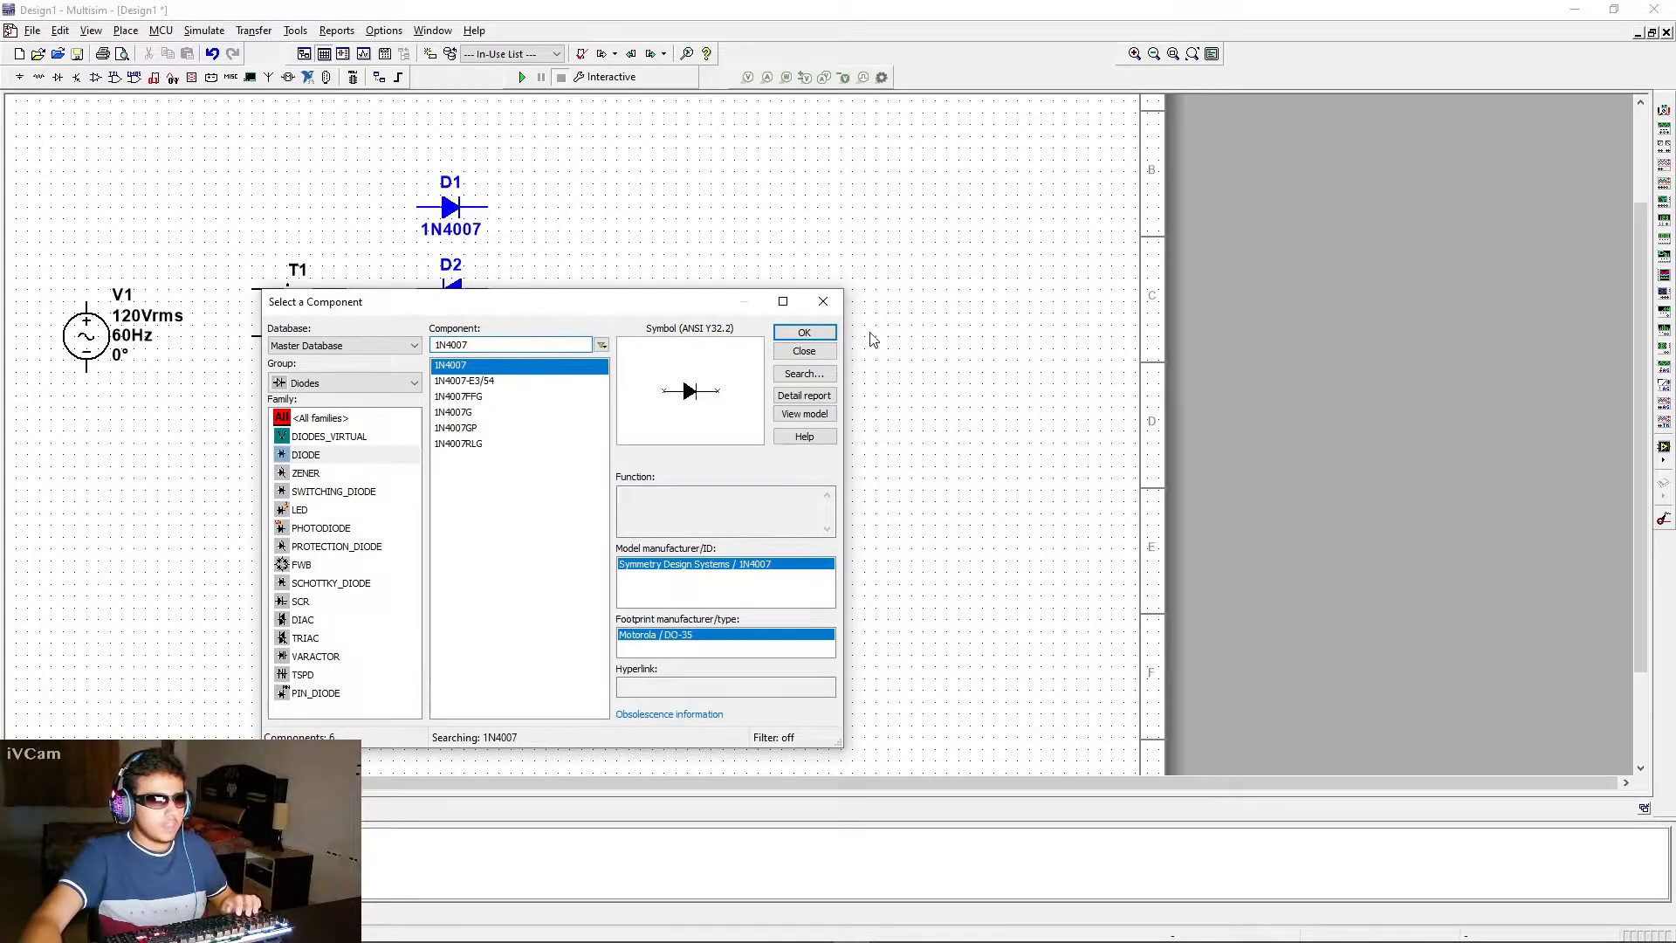
{"action": "left_click", "coordinate": [804, 334]}
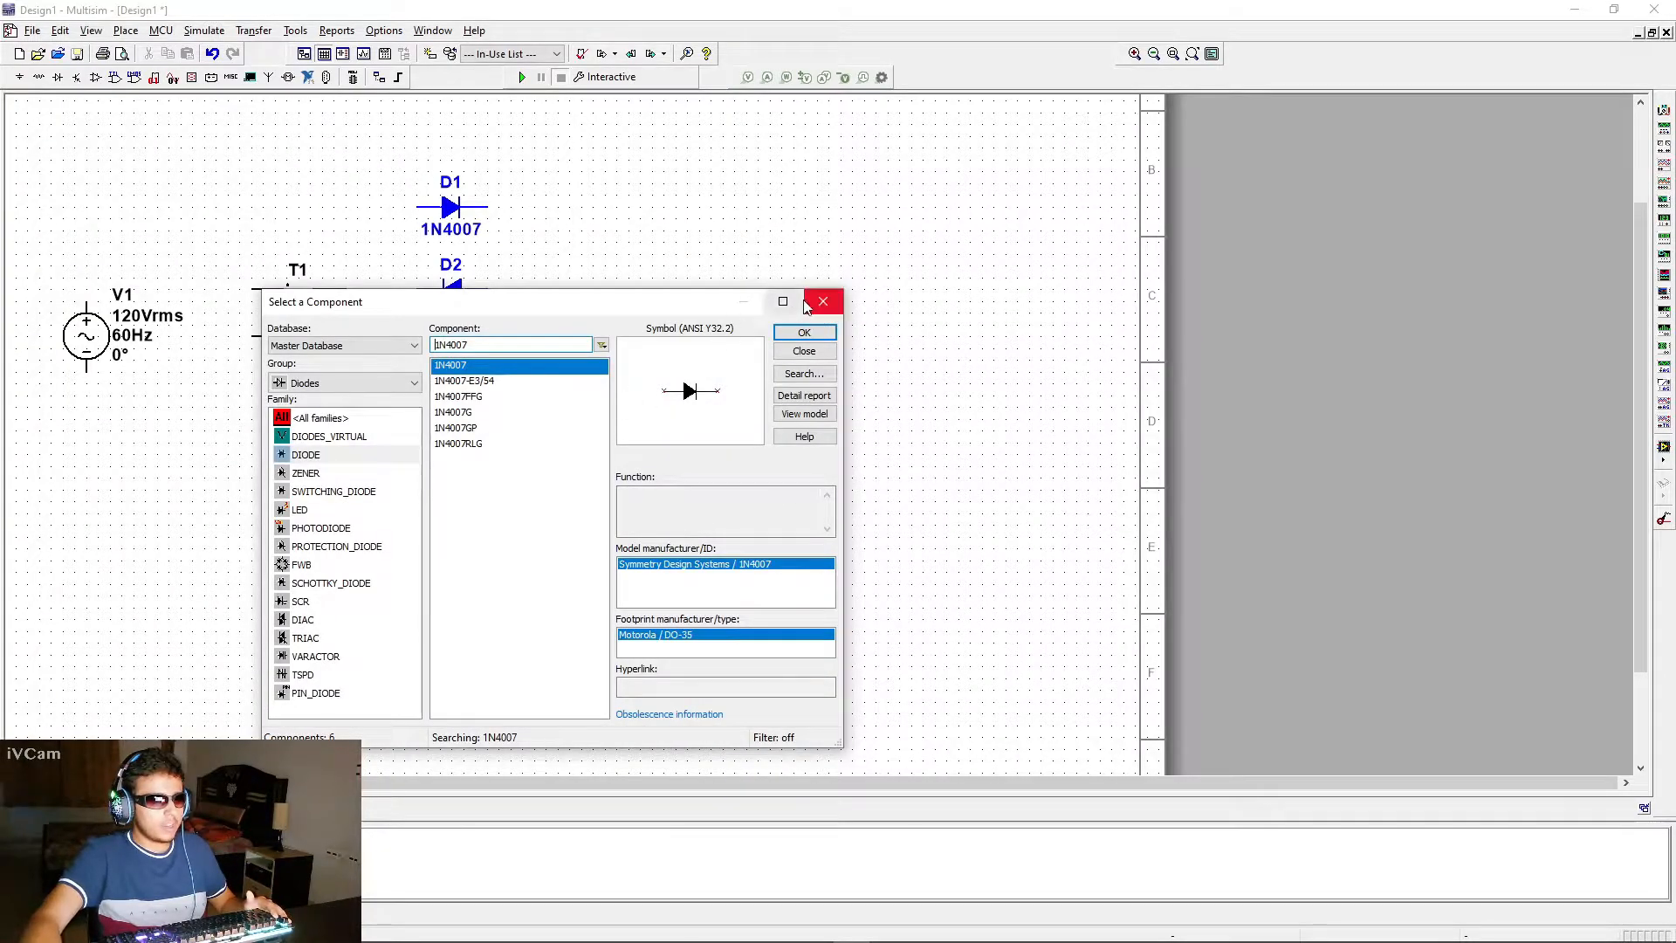
Place a 1k resistor from the Basic group's RESISTOR family vertically to the right of the four diodes
{"action": "left_click", "coordinate": [313, 383]}
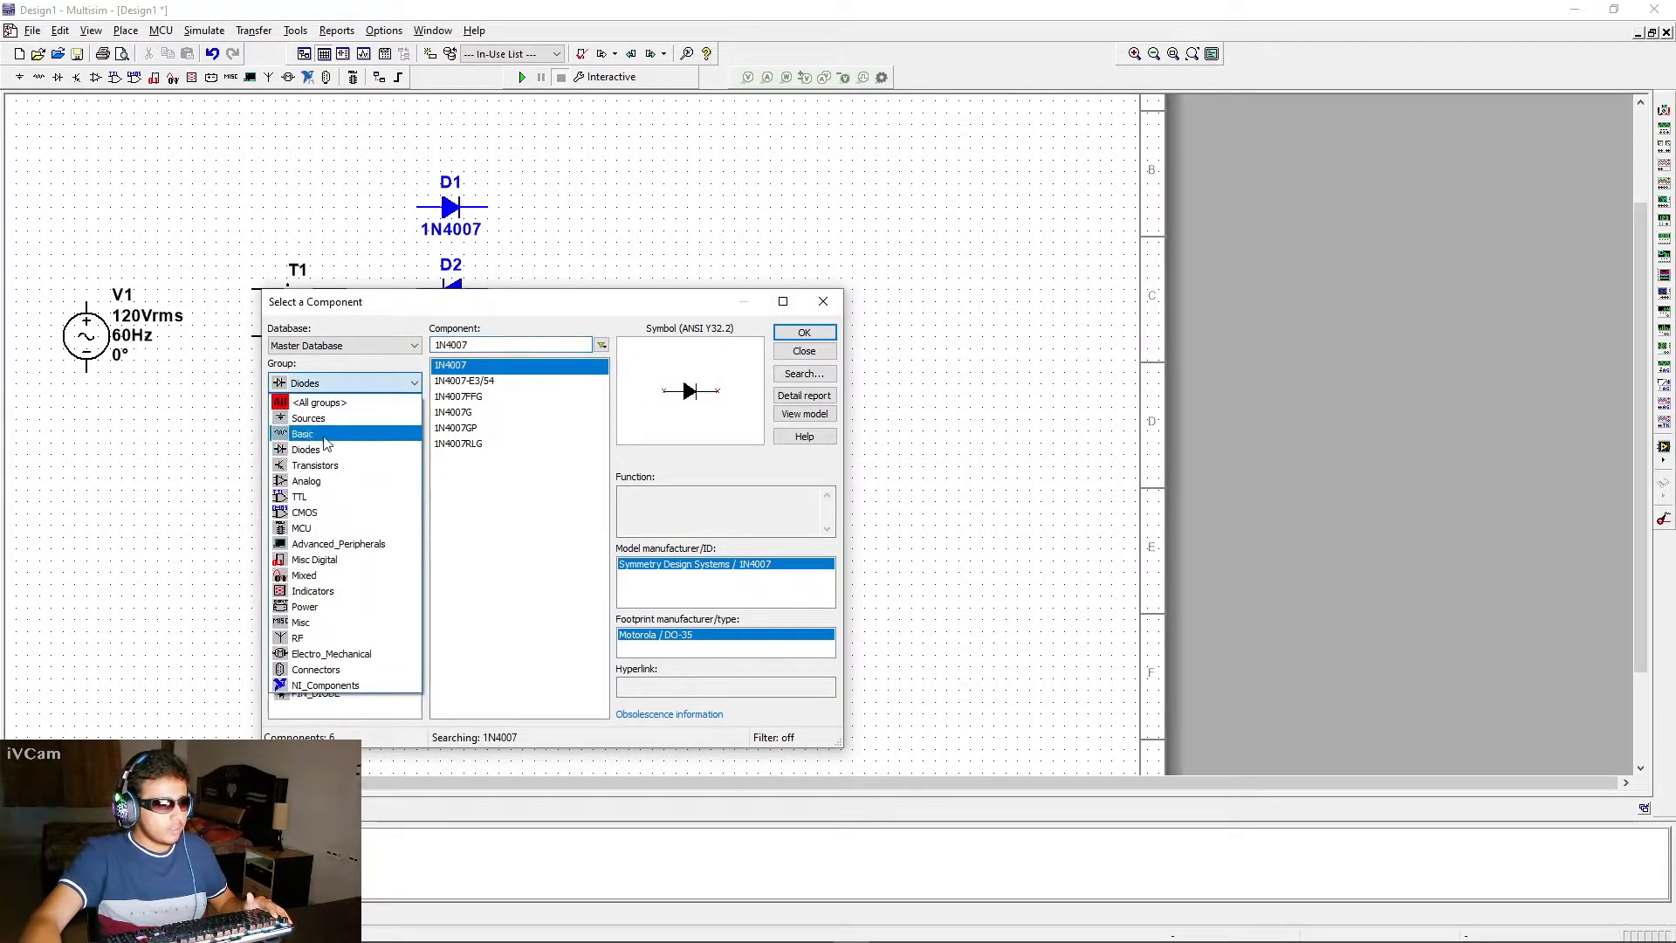
{"action": "left_click", "coordinate": [310, 434]}
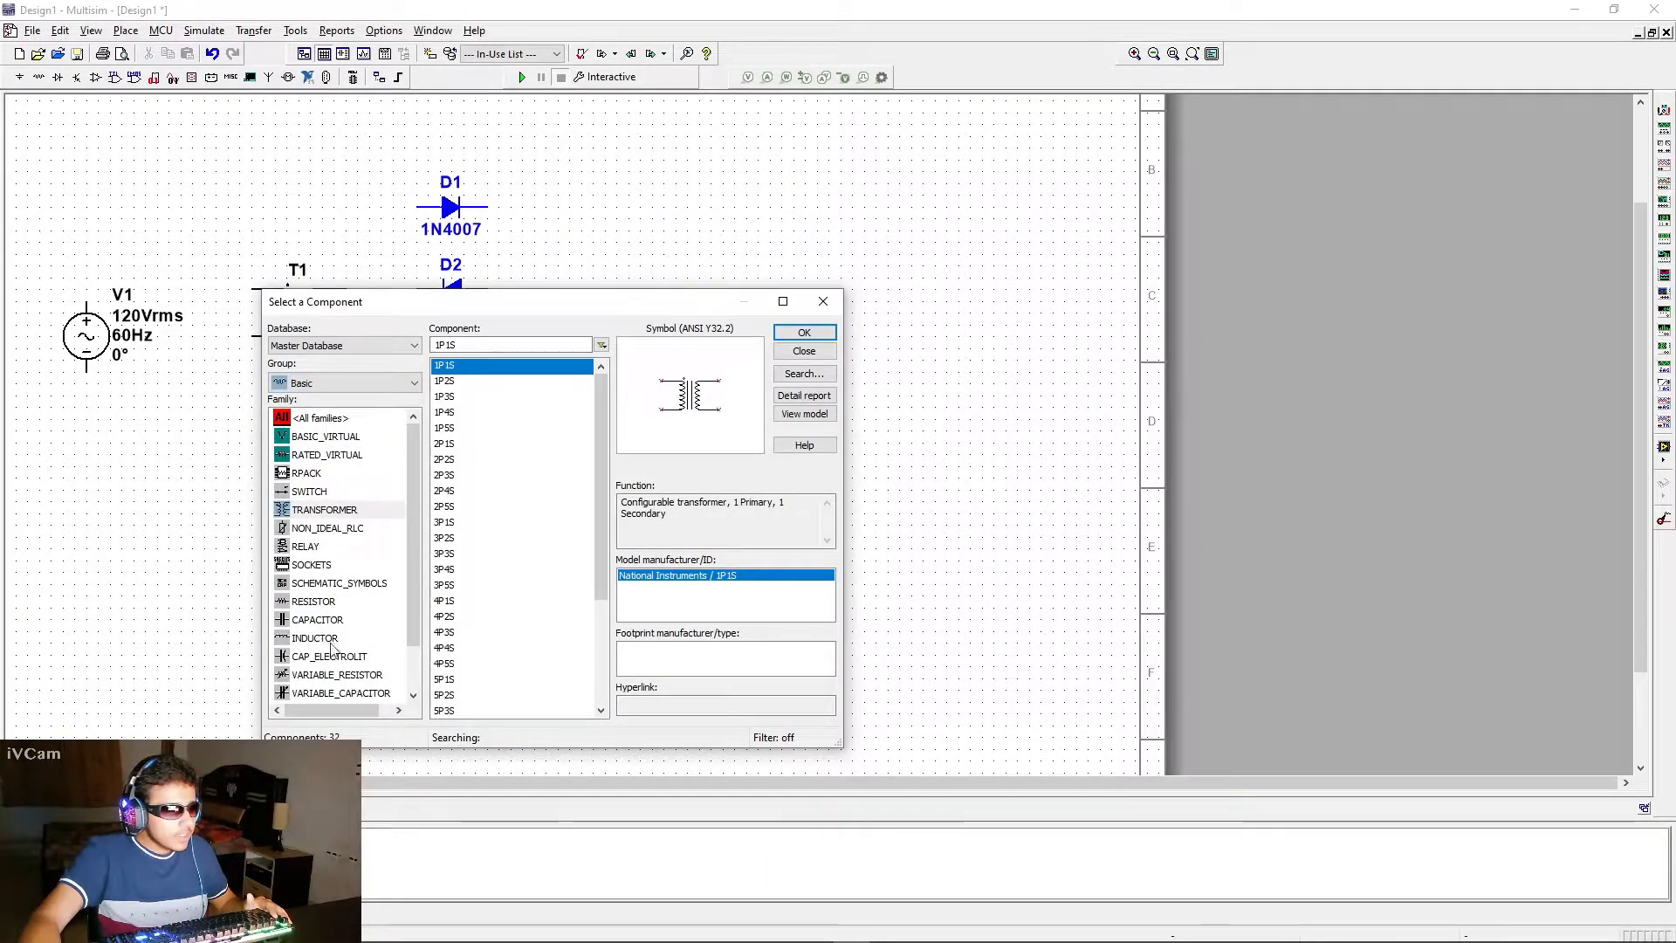
{"action": "left_click", "coordinate": [315, 602]}
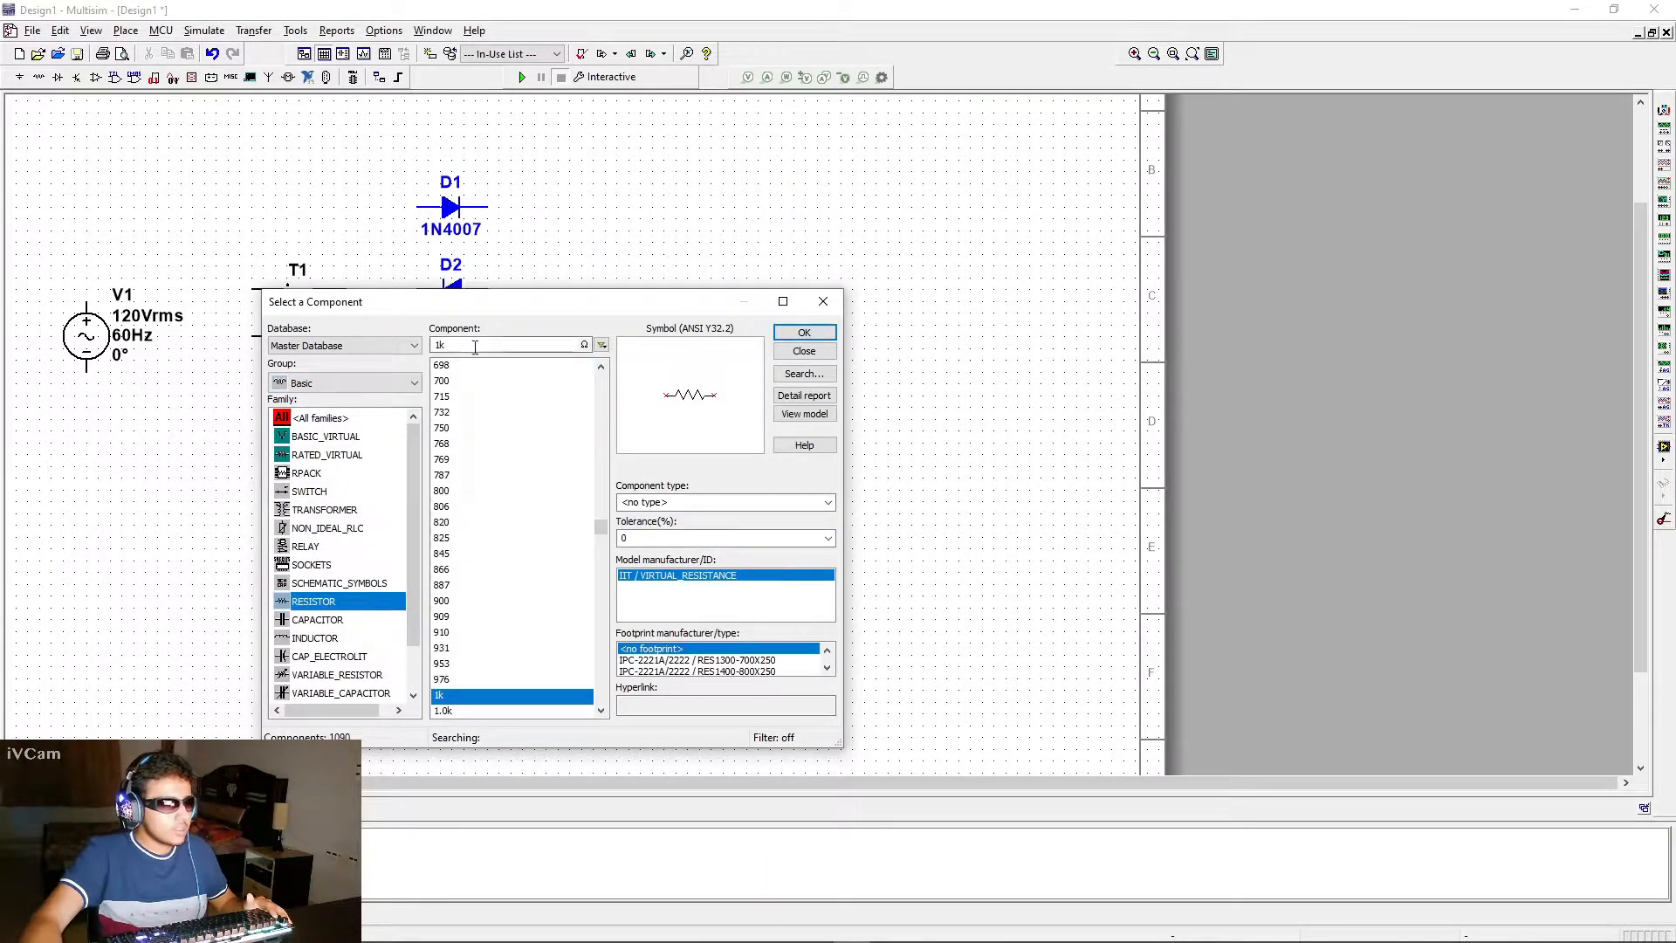
{"action": "left_click", "coordinate": [802, 332]}
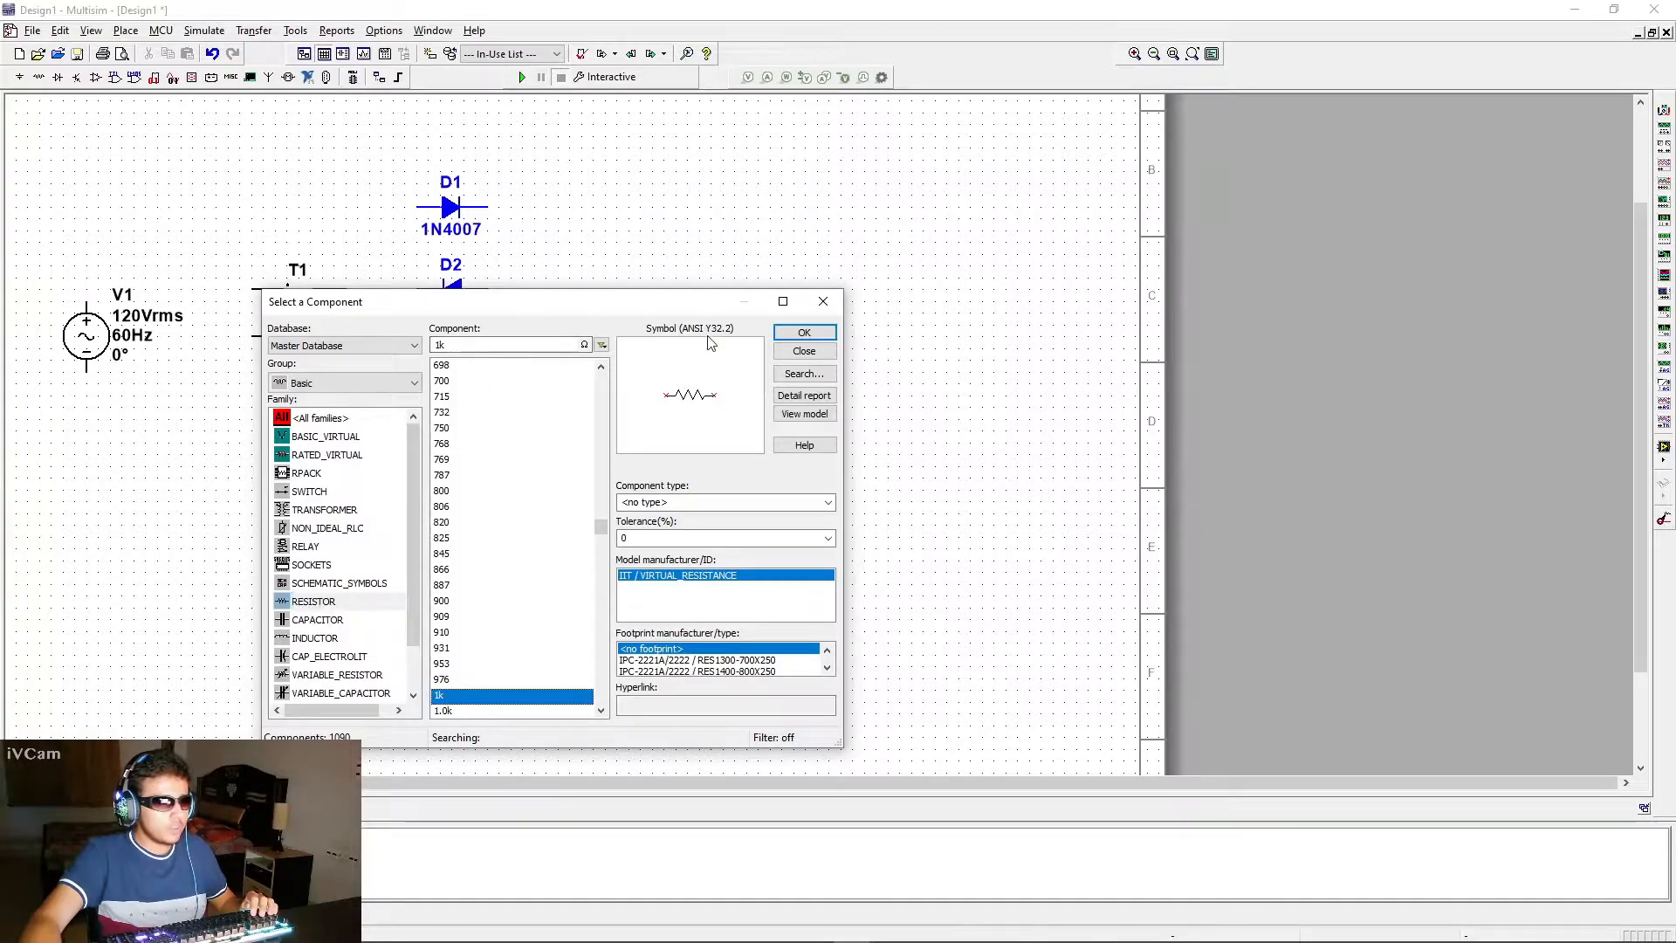
{"action": "left_click", "coordinate": [802, 332]}
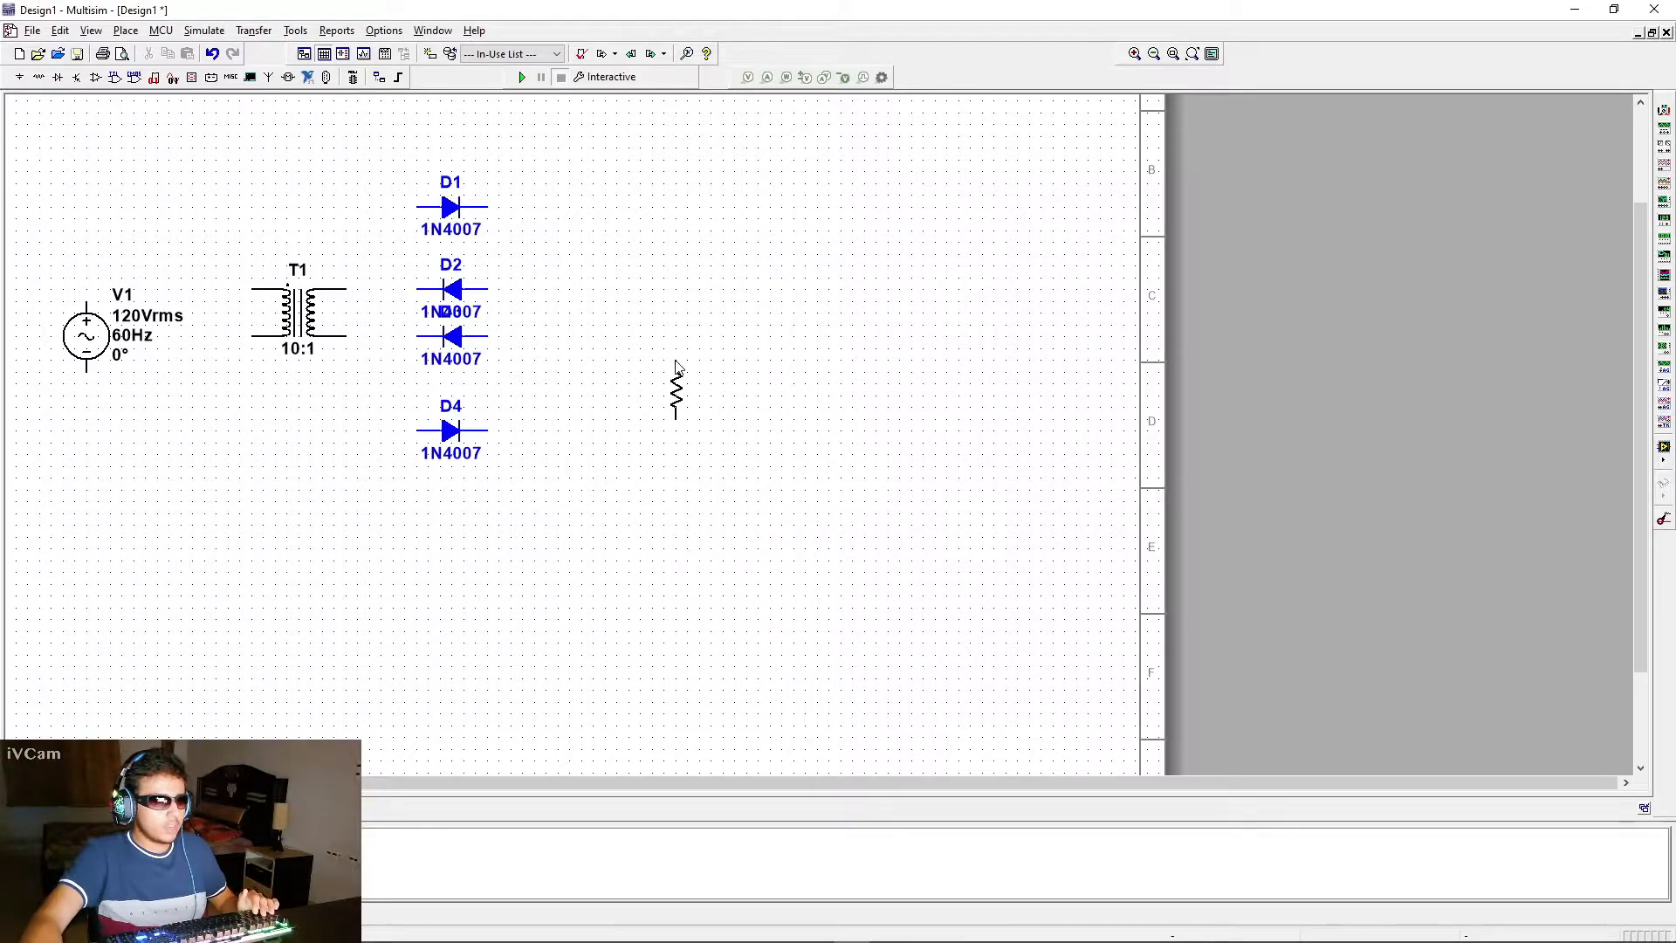
{"action": "left_click", "coordinate": [680, 367]}
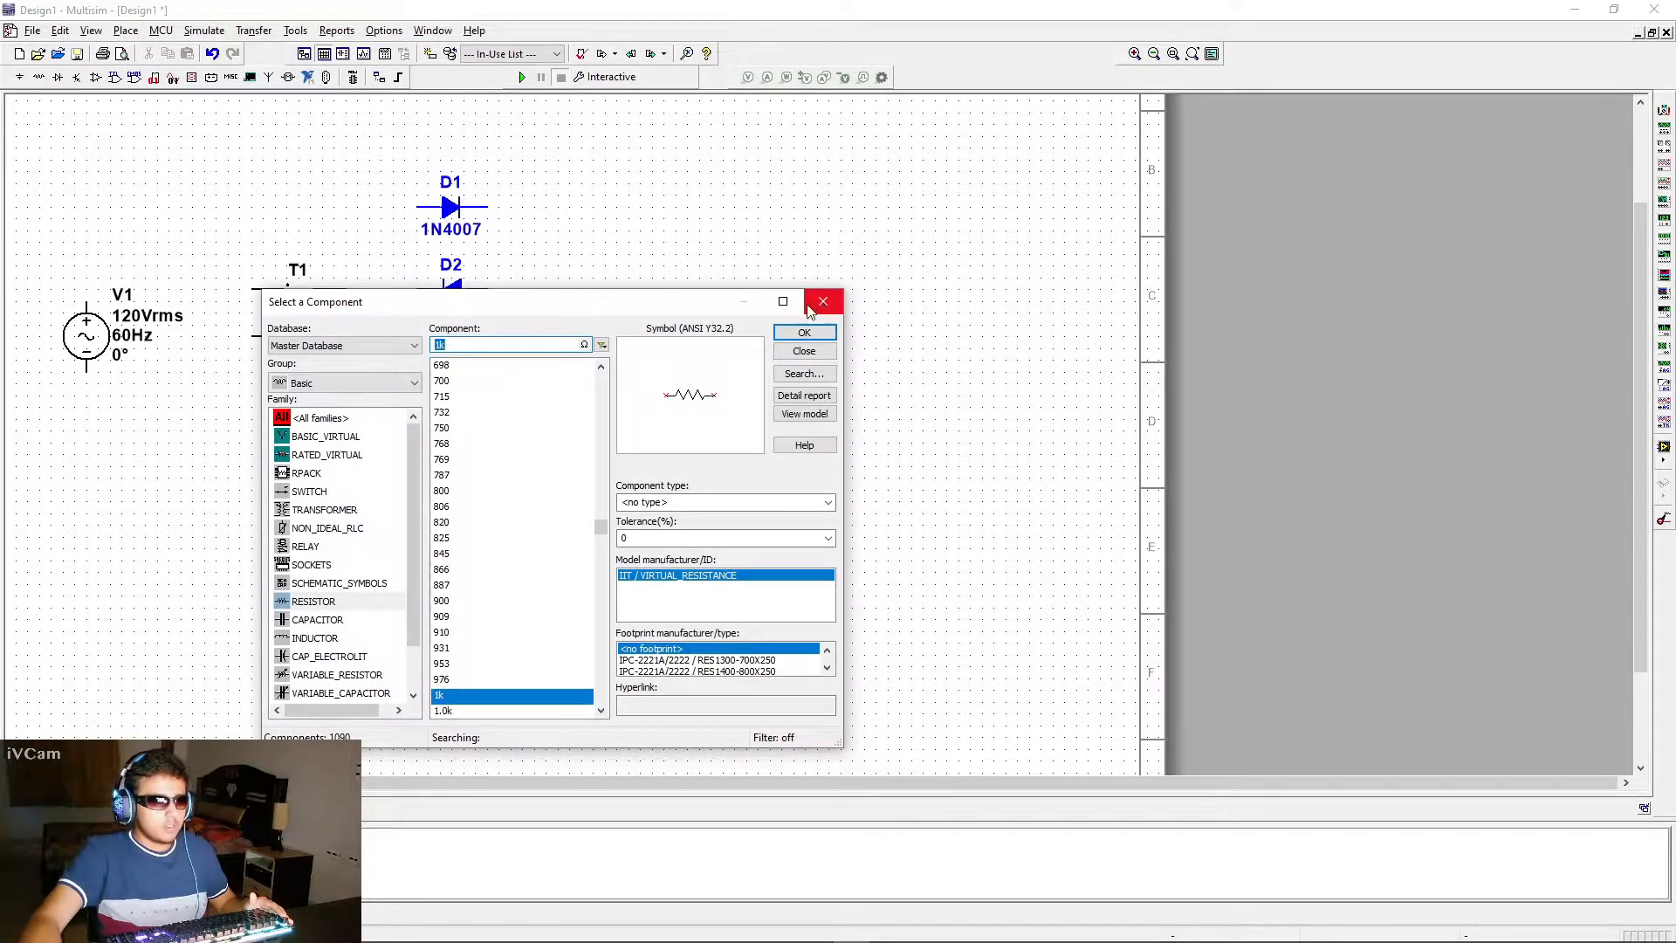
Place a GROUND from the Sources group's POWER_SOURCES family below the 1k resistor
{"action": "left_click", "coordinate": [336, 384]}
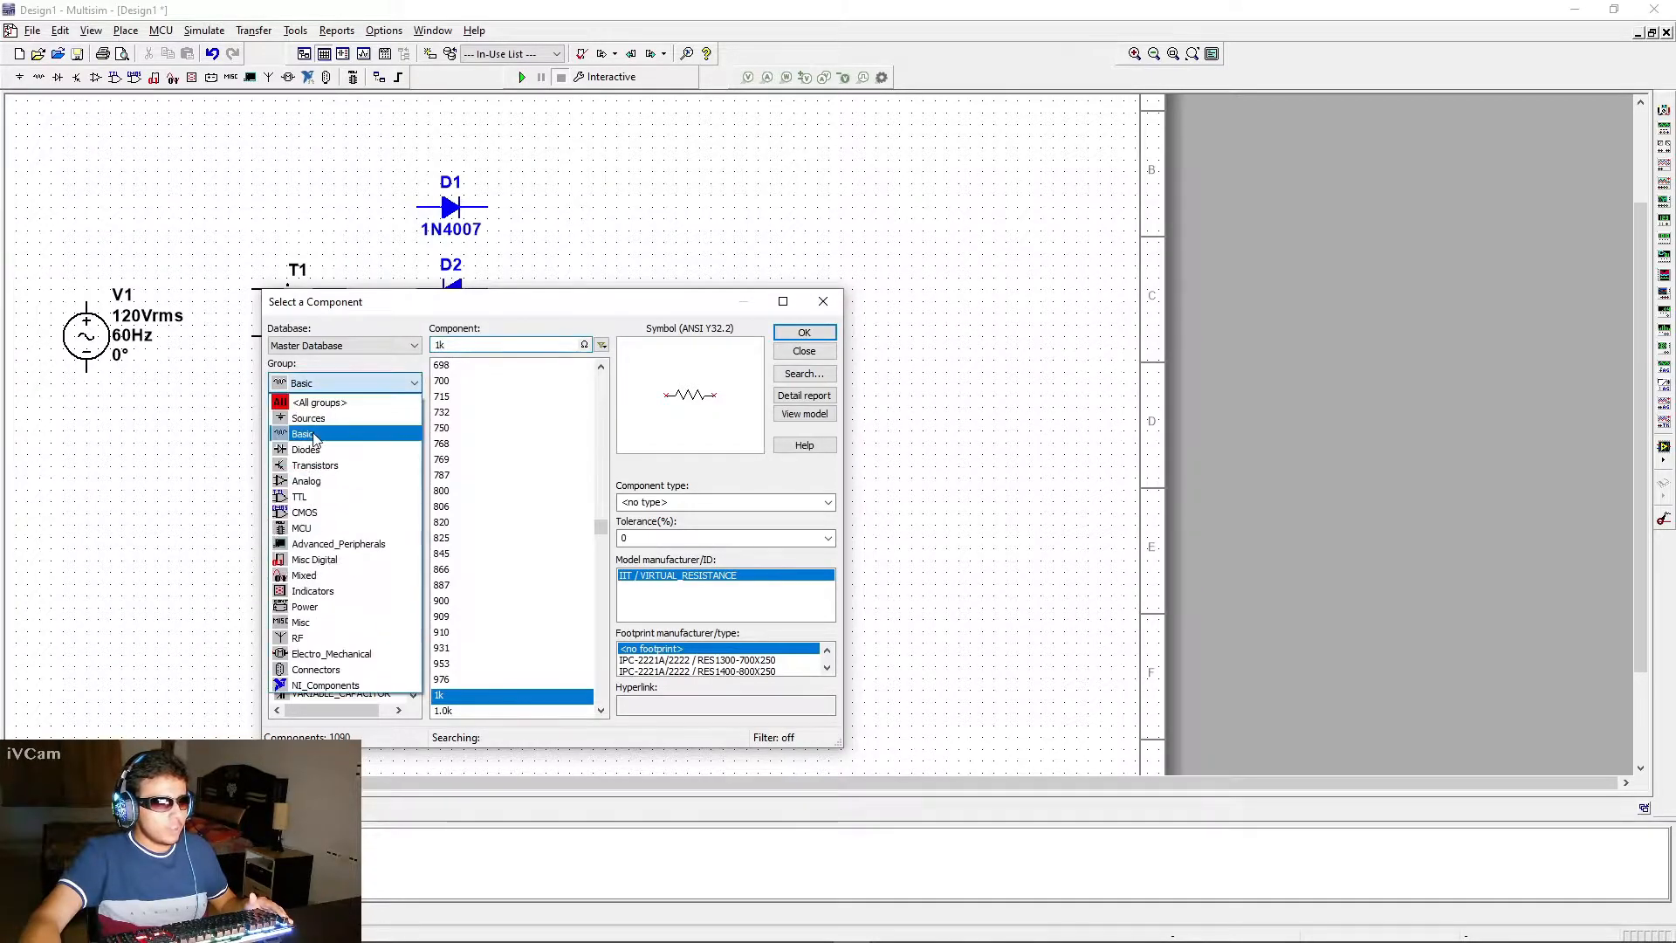
{"action": "left_click", "coordinate": [310, 418]}
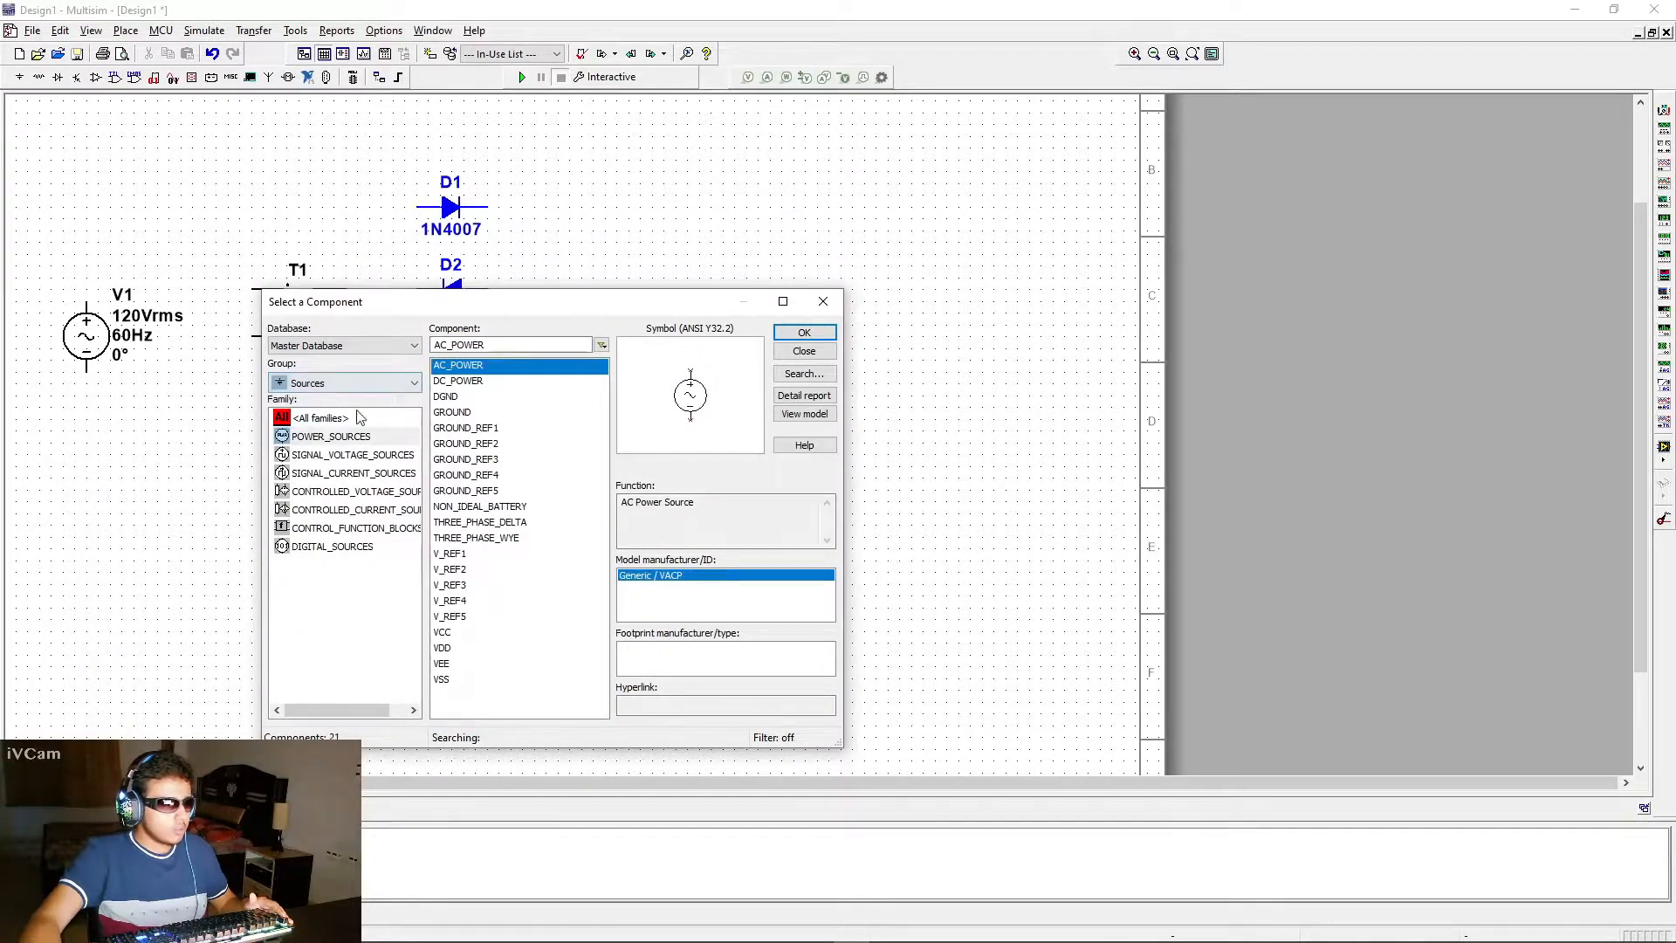
{"action": "left_click", "coordinate": [462, 414]}
{"action": "left_click", "coordinate": [805, 332]}
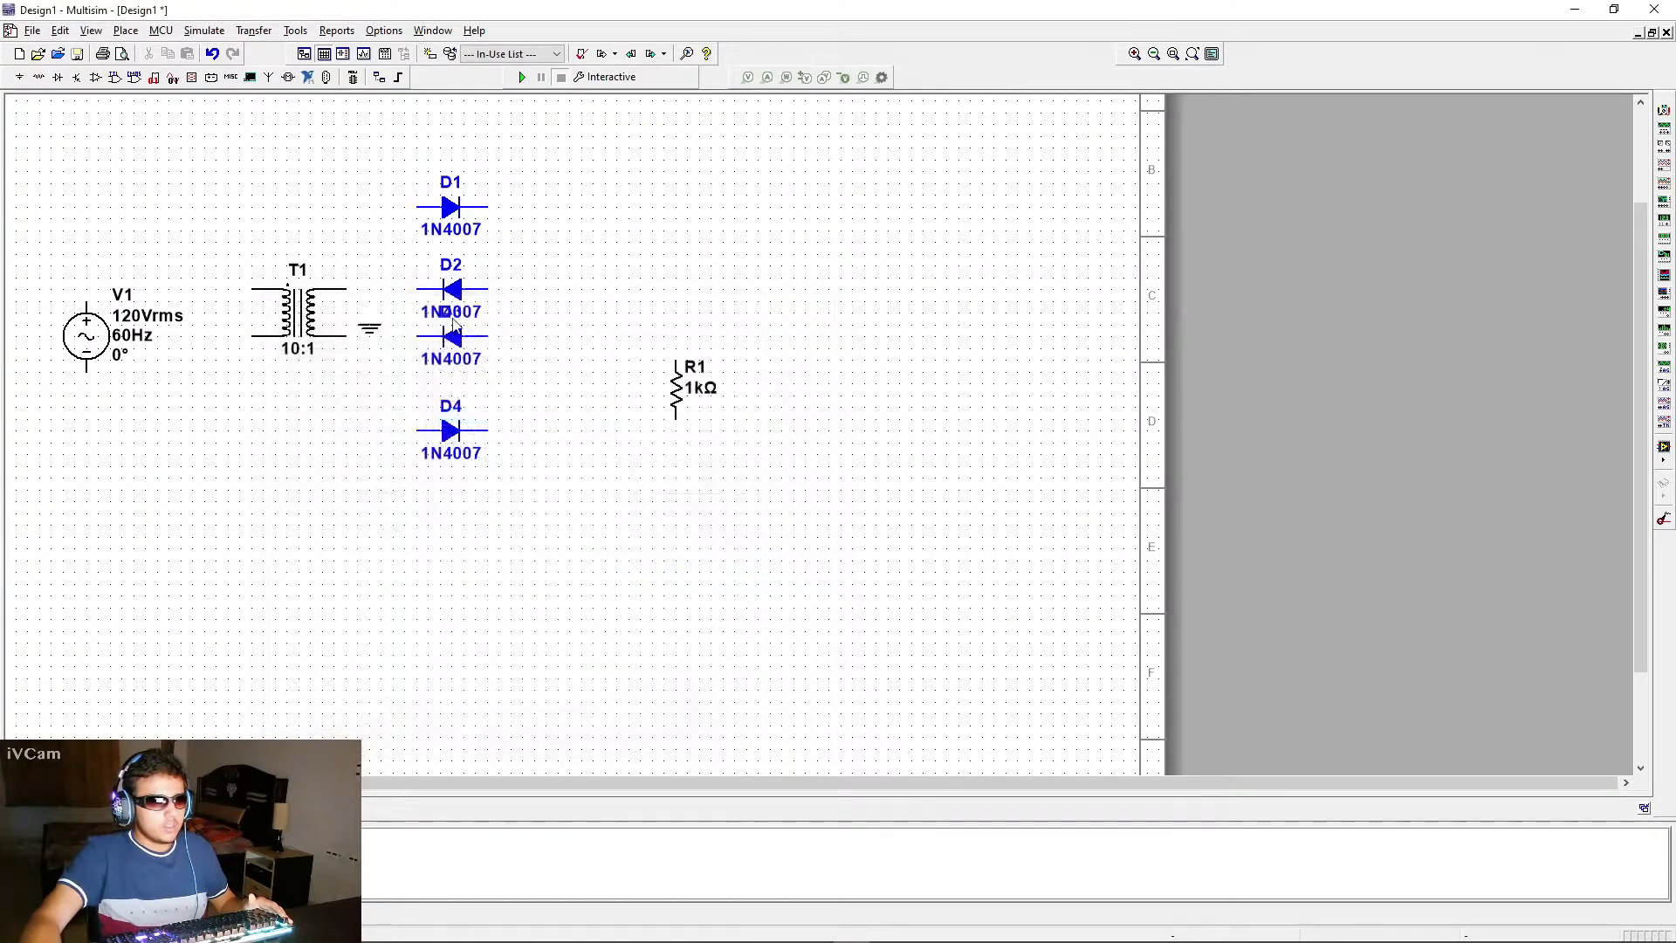
{"action": "left_click", "coordinate": [679, 500]}
{"action": "left_click", "coordinate": [822, 306]}
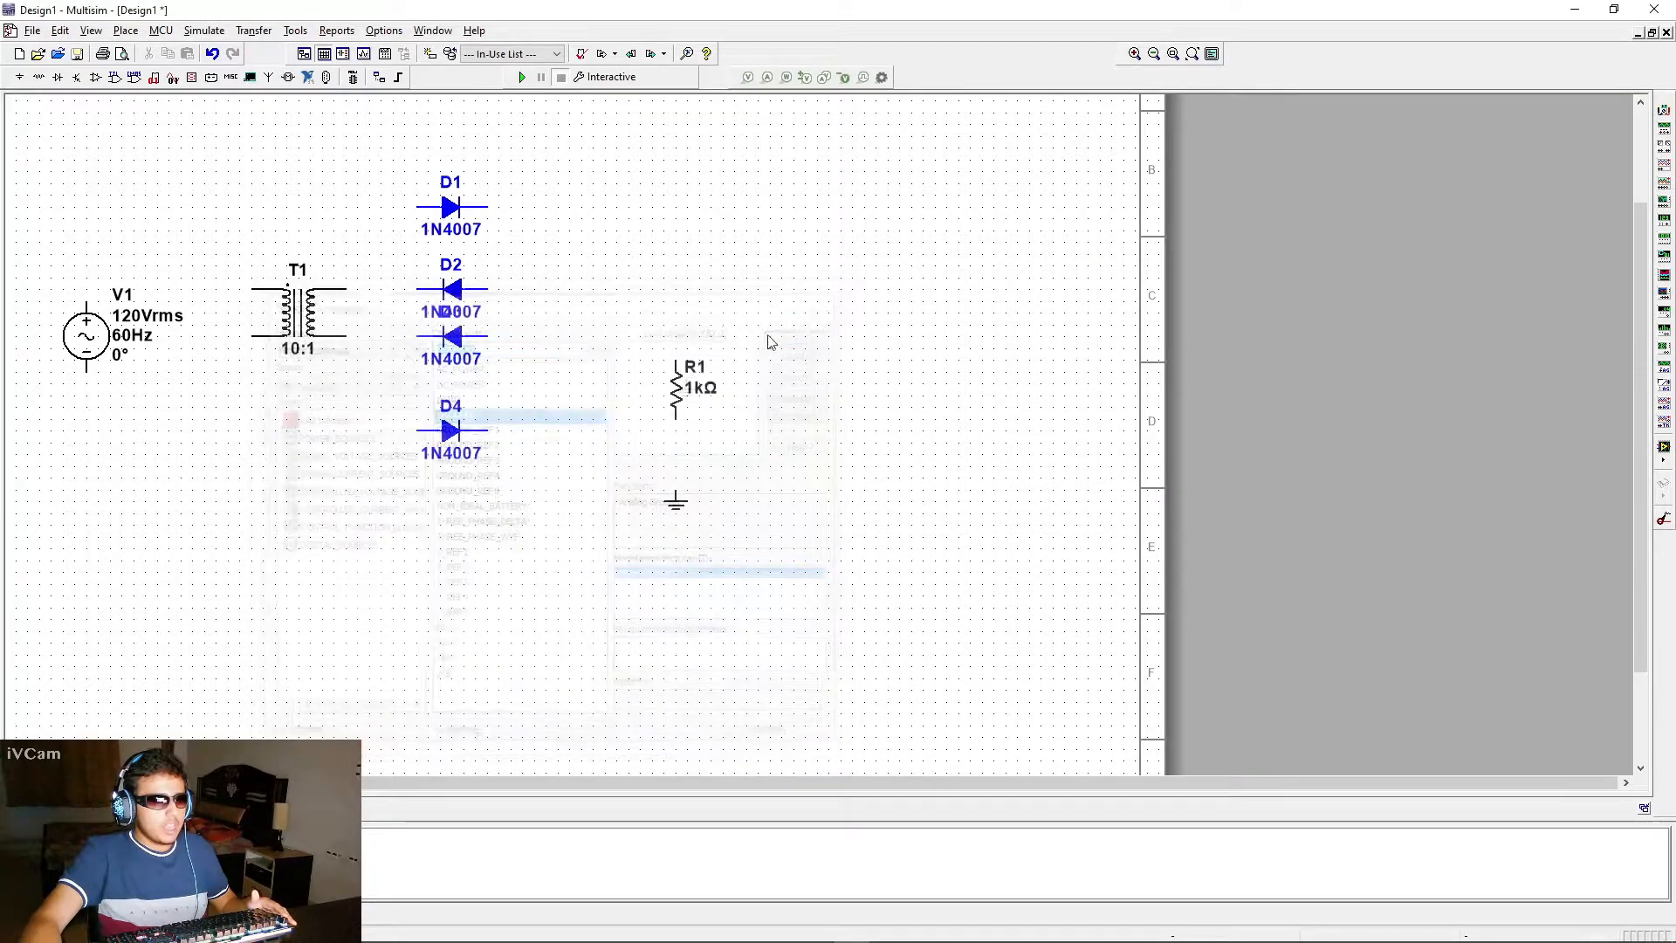
Shift the AC source slightly down and away from the transformer, and wire its two terminals to the transformer's primary winding
{"action": "left_click_drag", "start_coordinate": [105, 349], "coordinate": [93, 361]}
{"action": "left_click", "coordinate": [226, 430]}
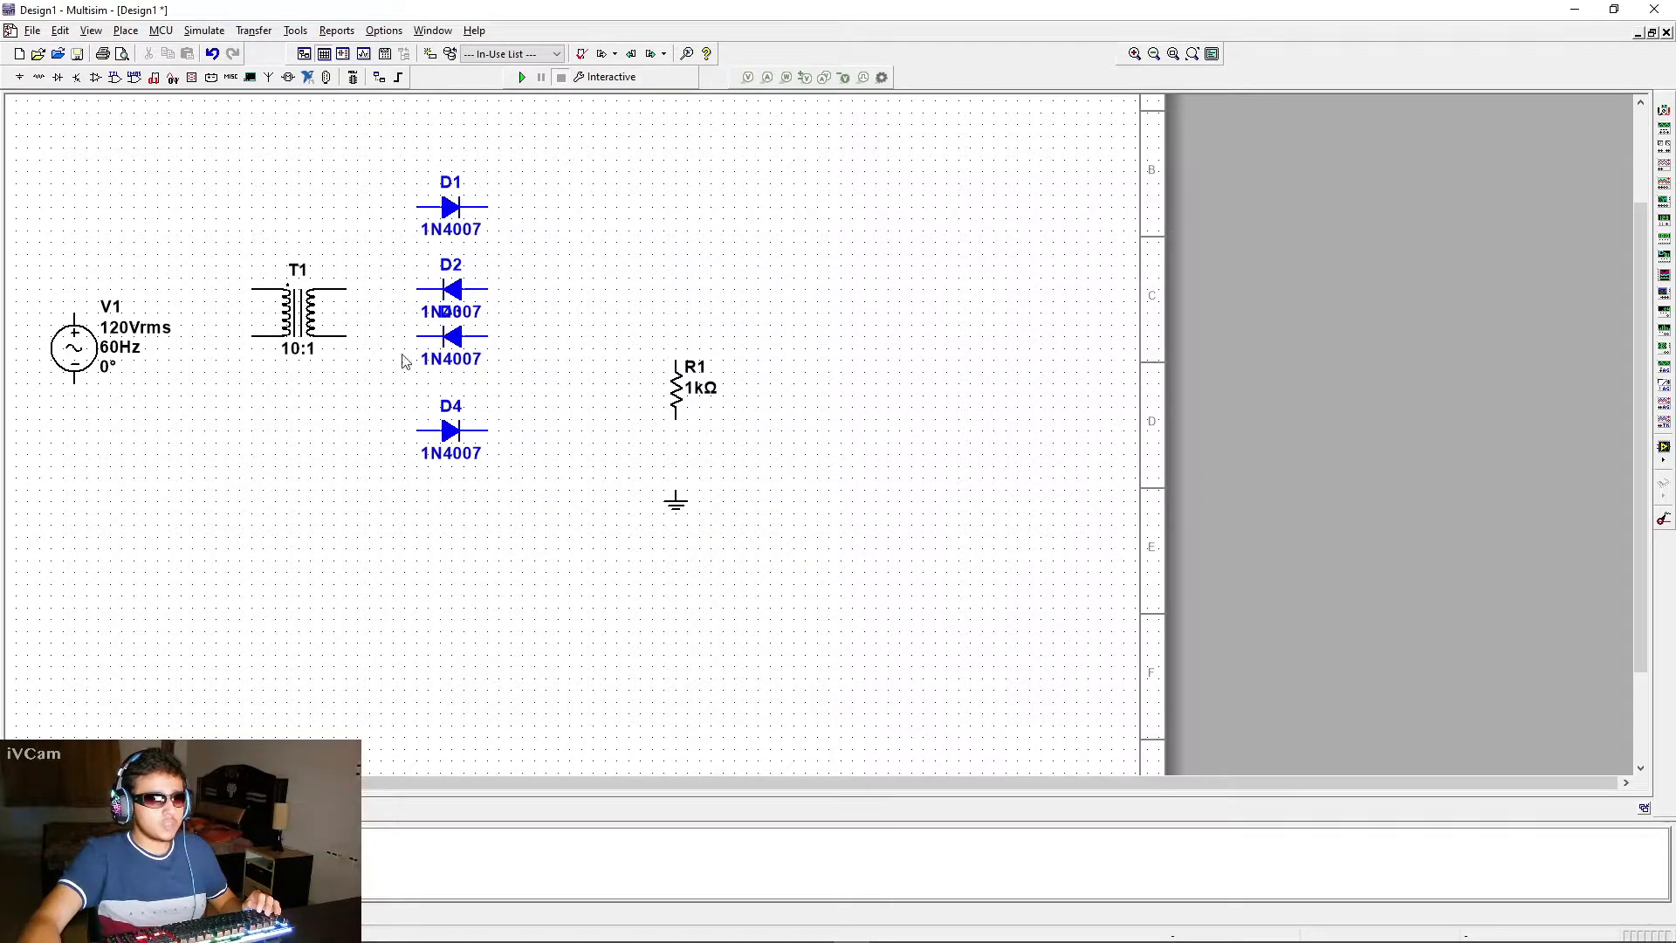
{"action": "left_click", "coordinate": [74, 314]}
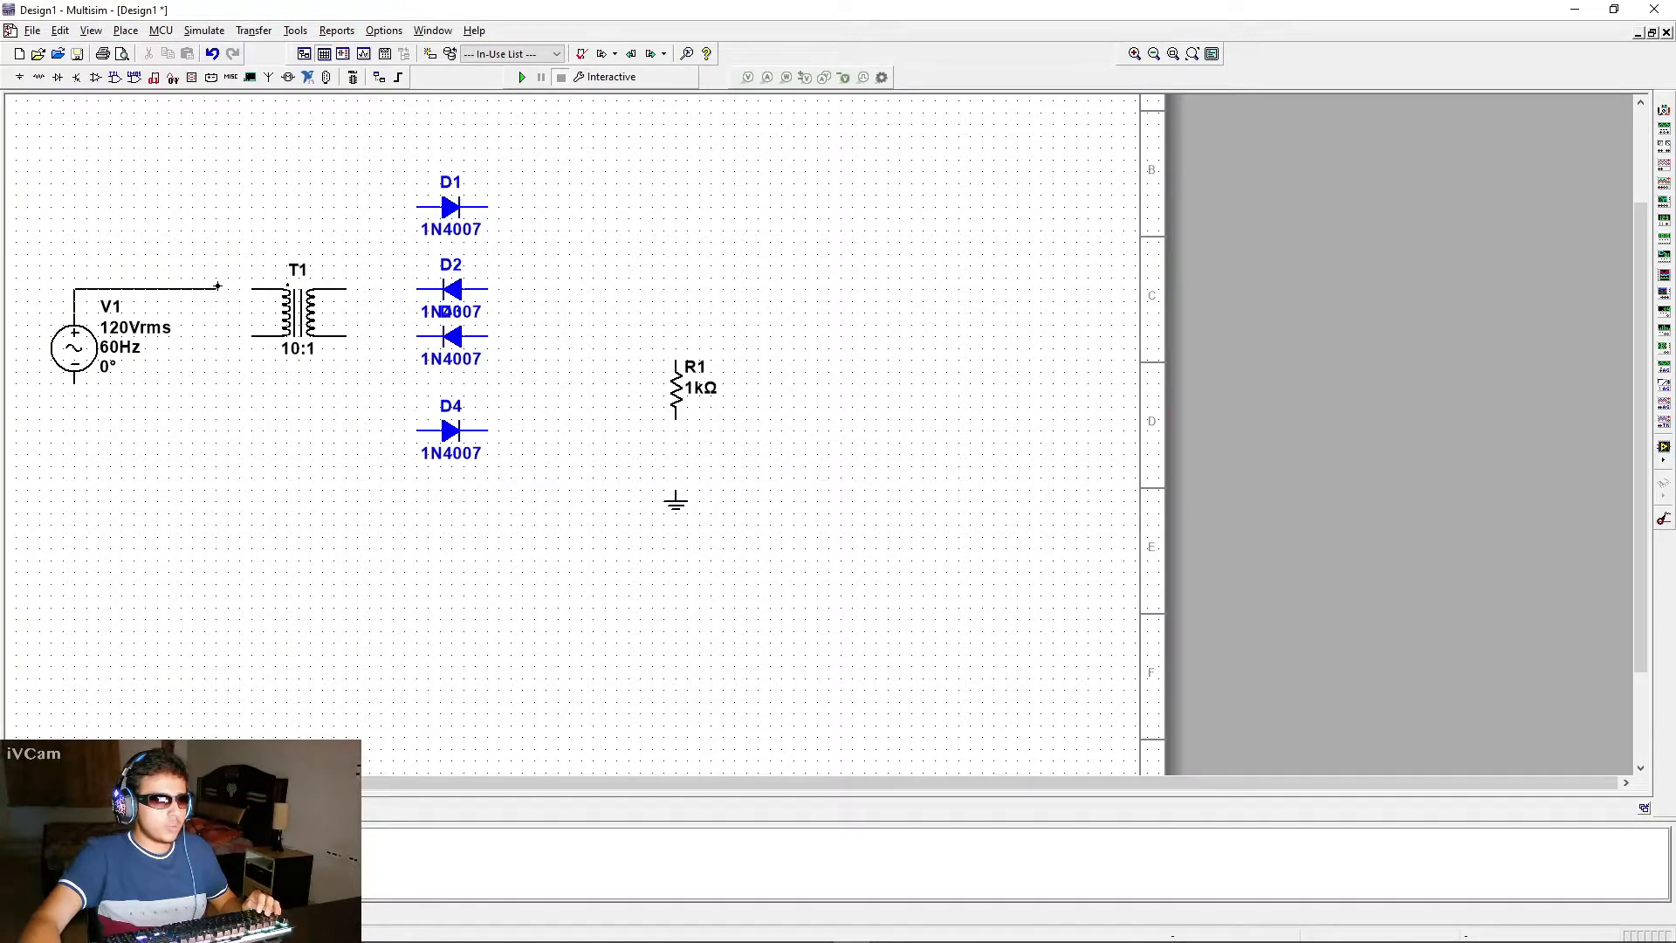
{"action": "left_click", "coordinate": [252, 288]}
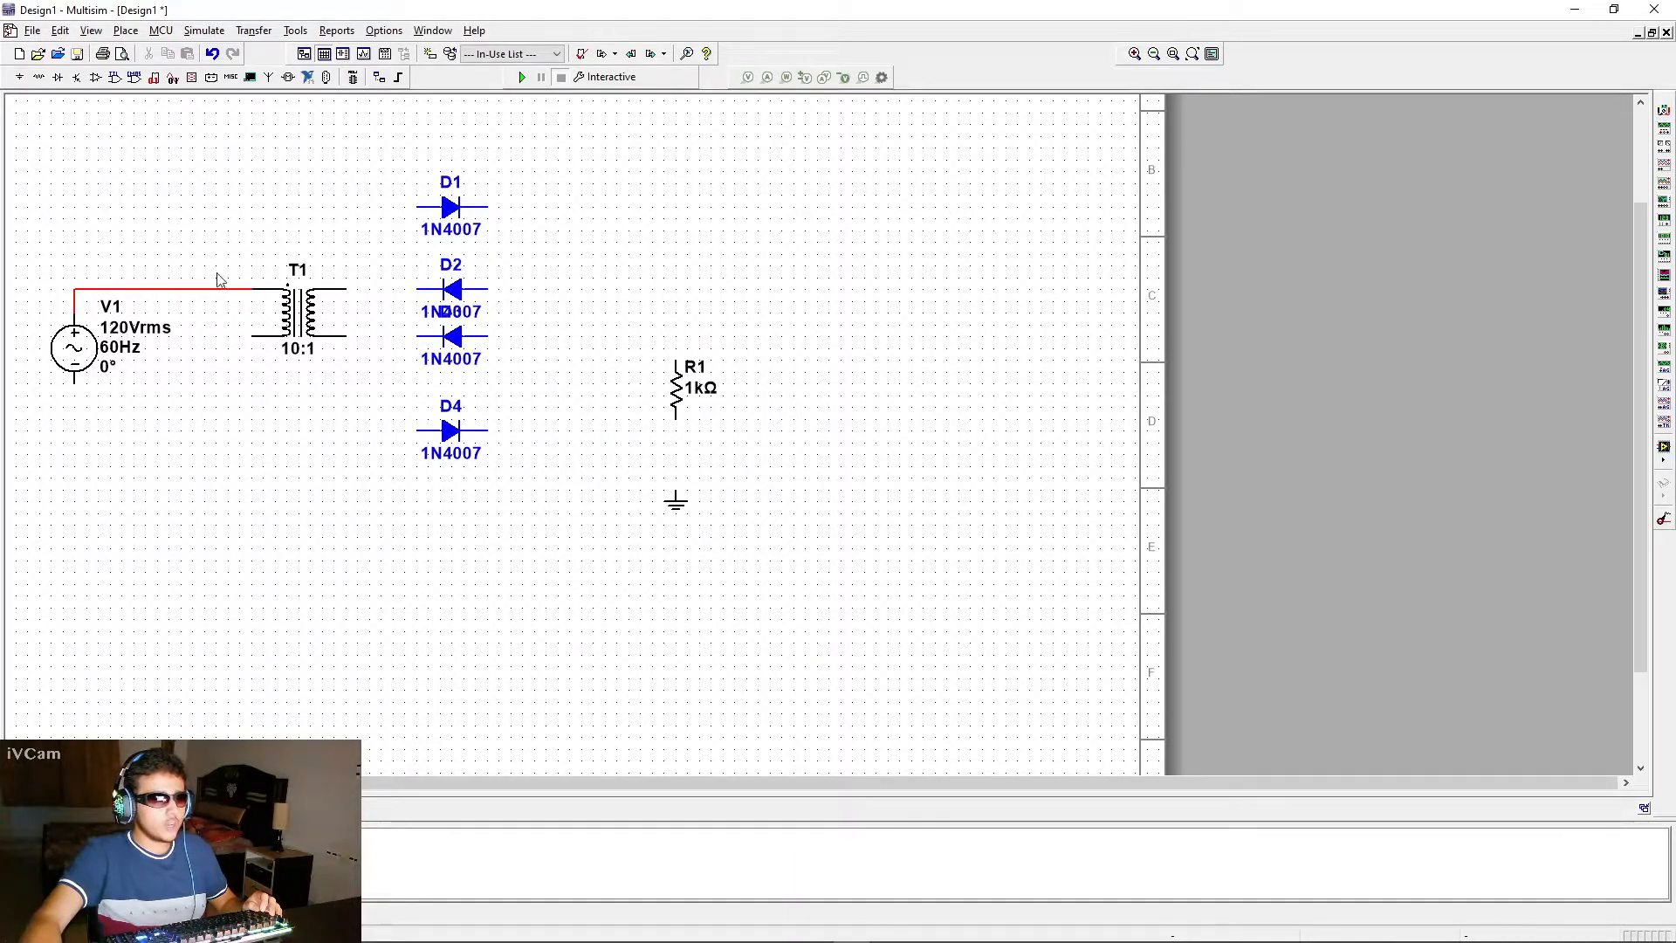
{"action": "left_click", "coordinate": [75, 384]}
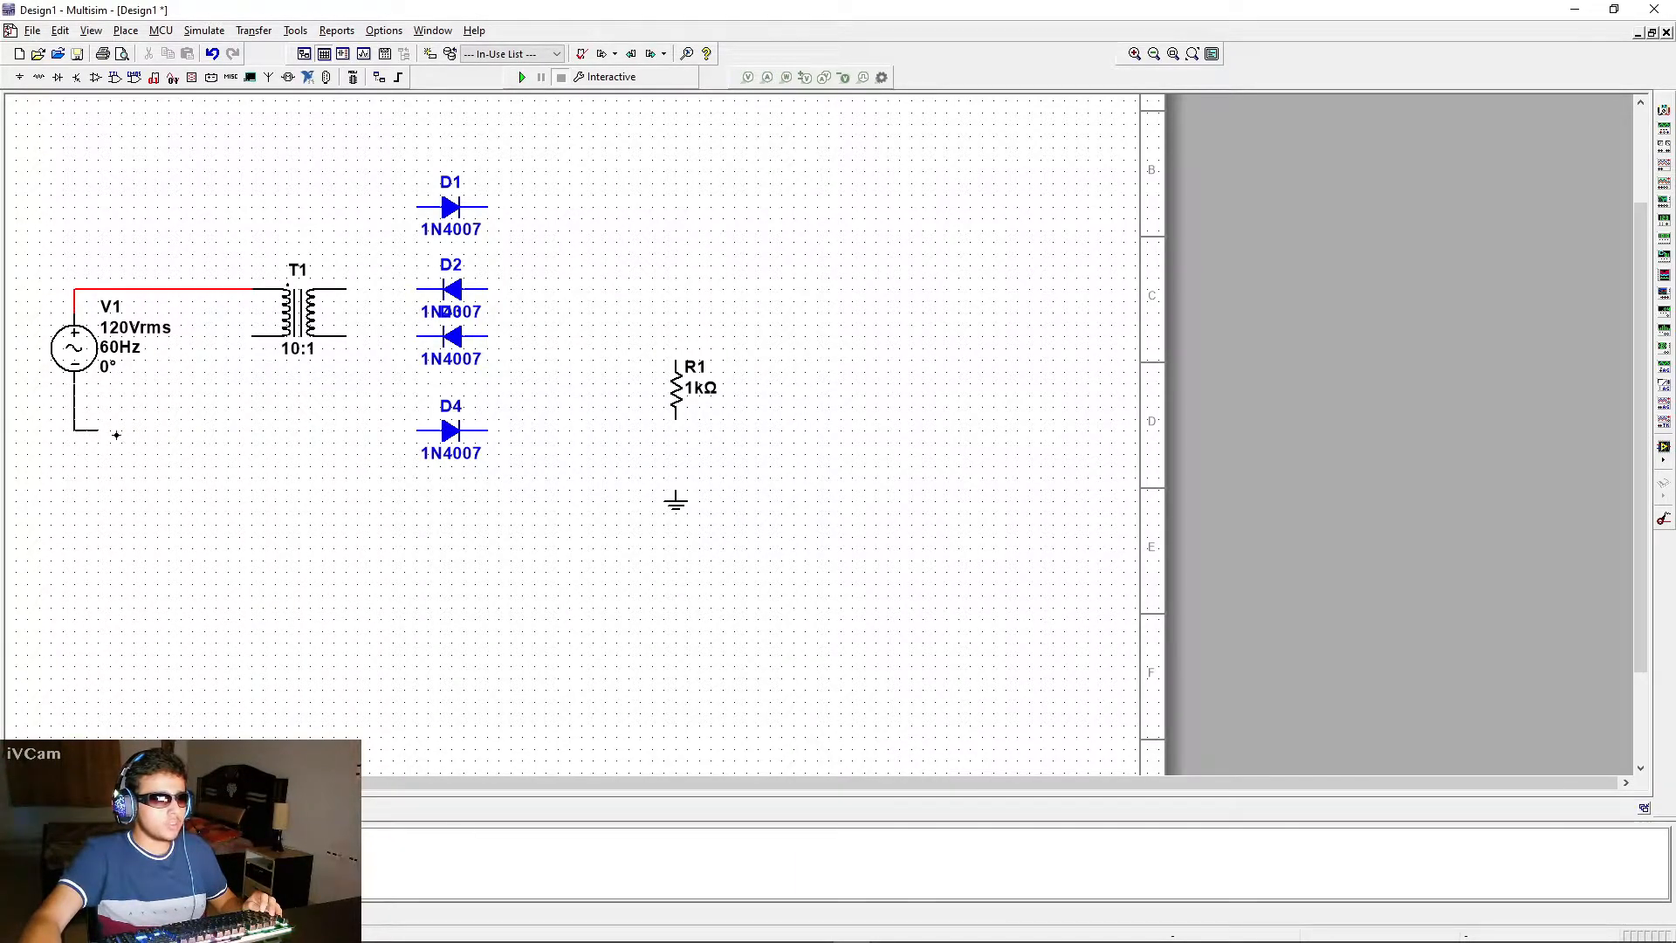
{"action": "left_click", "coordinate": [251, 335]}
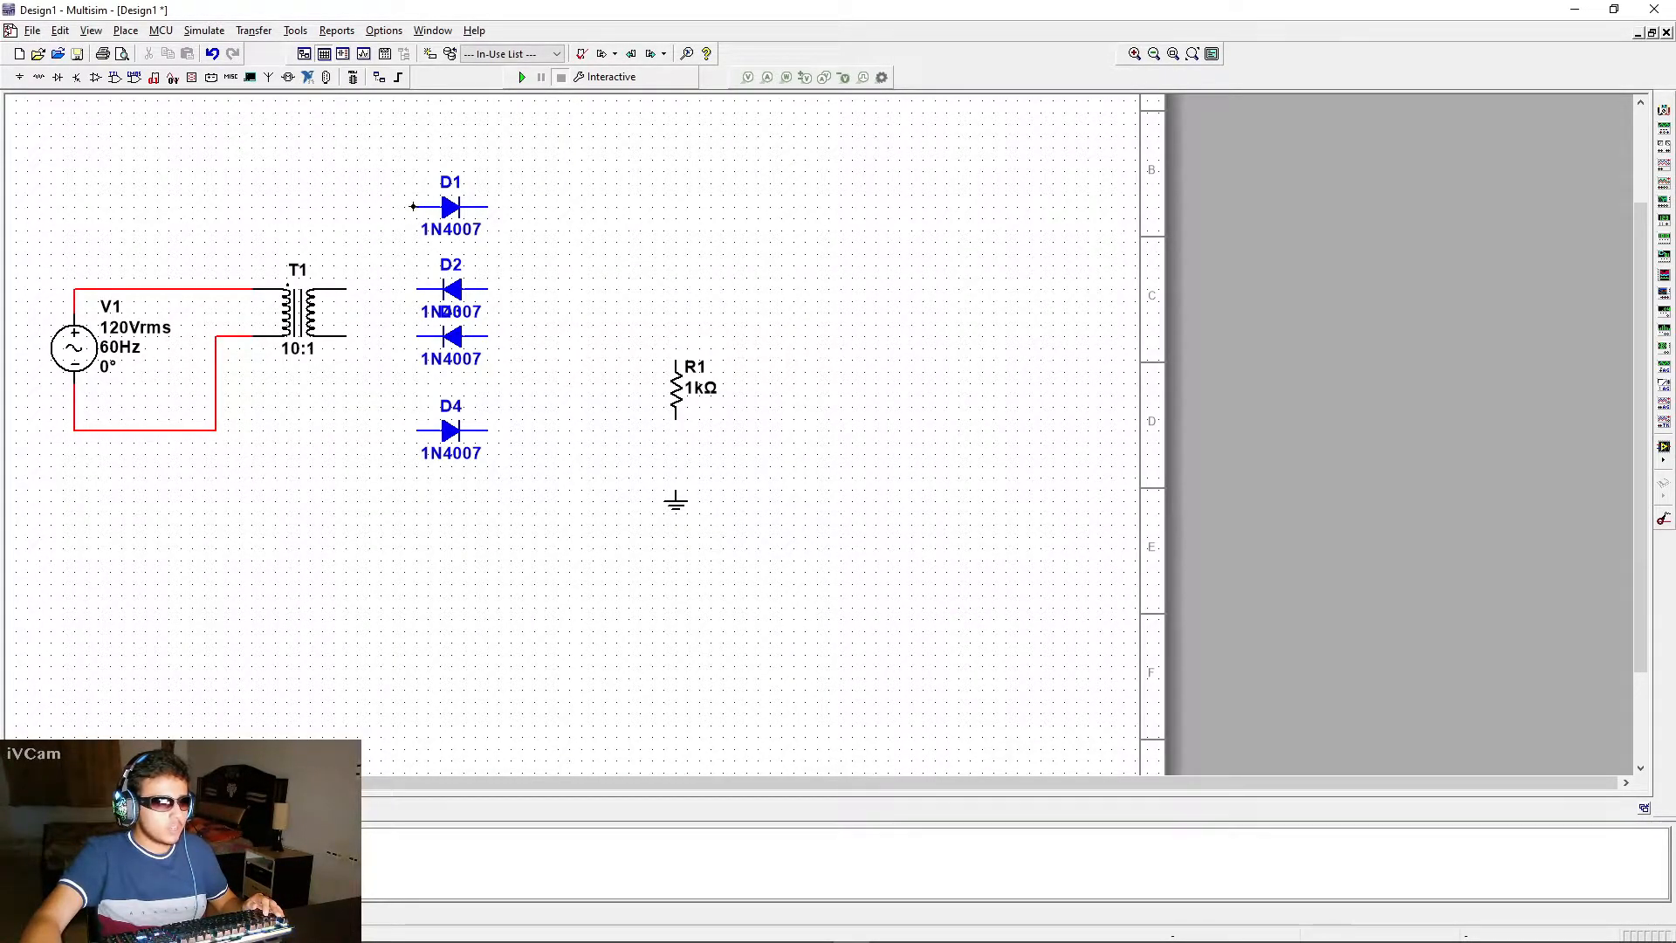
Join the transformer-side ends of the upper two diodes and of the lower two, and wire each pair to a secondary terminal
{"action": "left_click", "coordinate": [417, 288]}
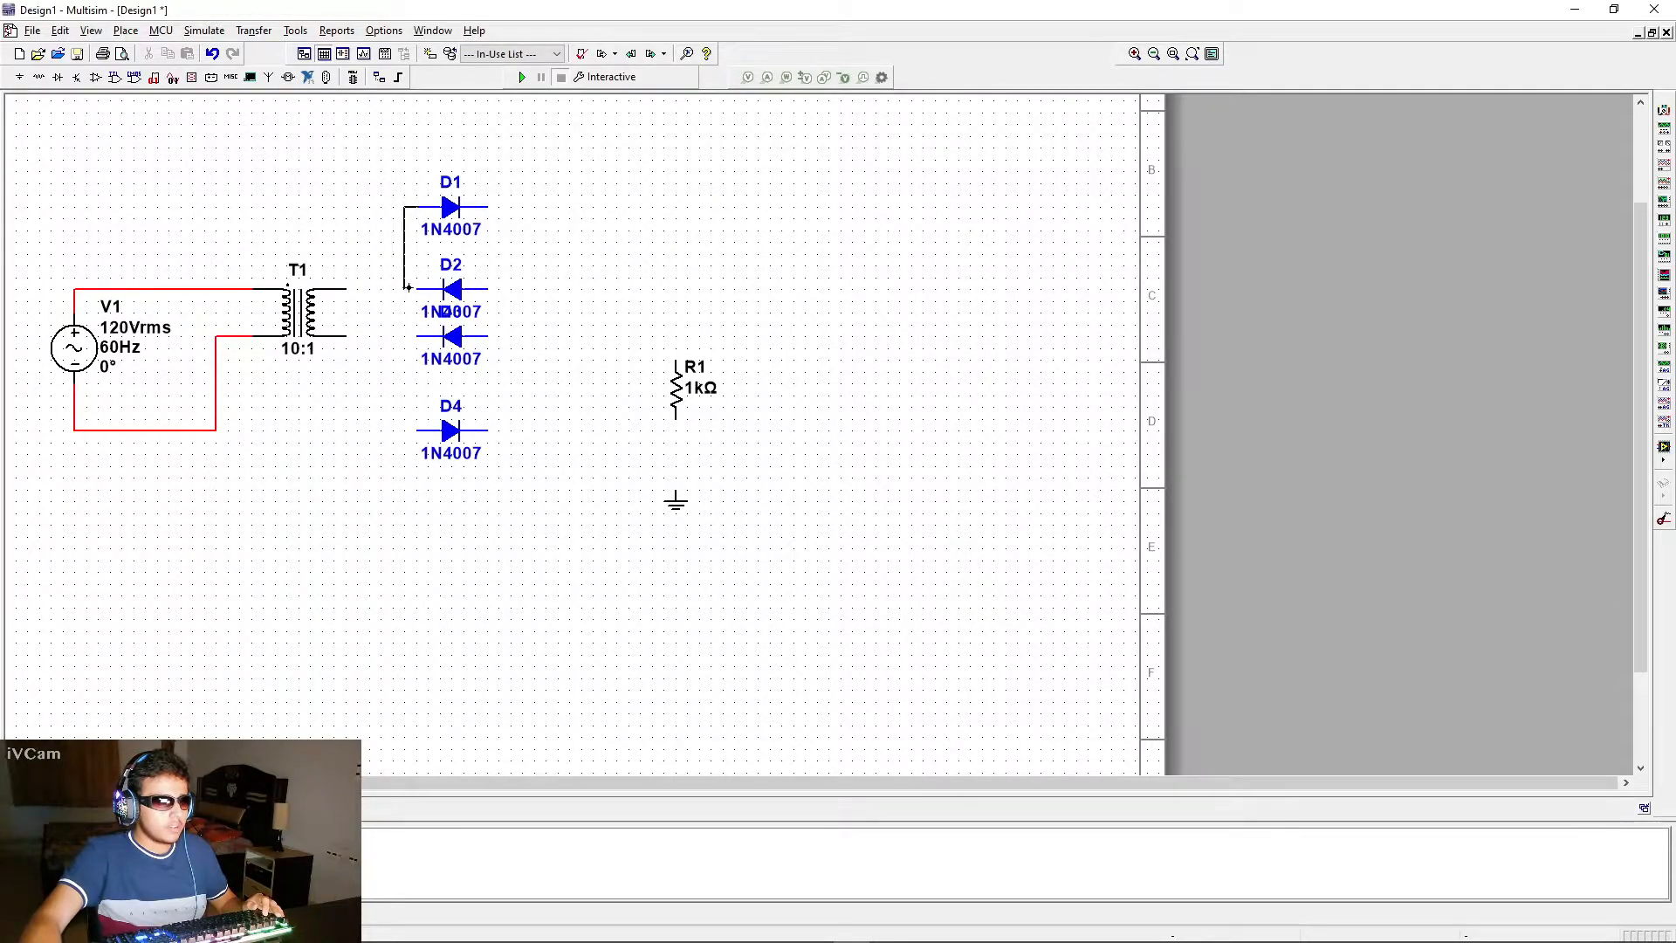
{"action": "left_click", "coordinate": [346, 288]}
{"action": "left_click", "coordinate": [417, 279]}
{"action": "left_click", "coordinate": [417, 430]}
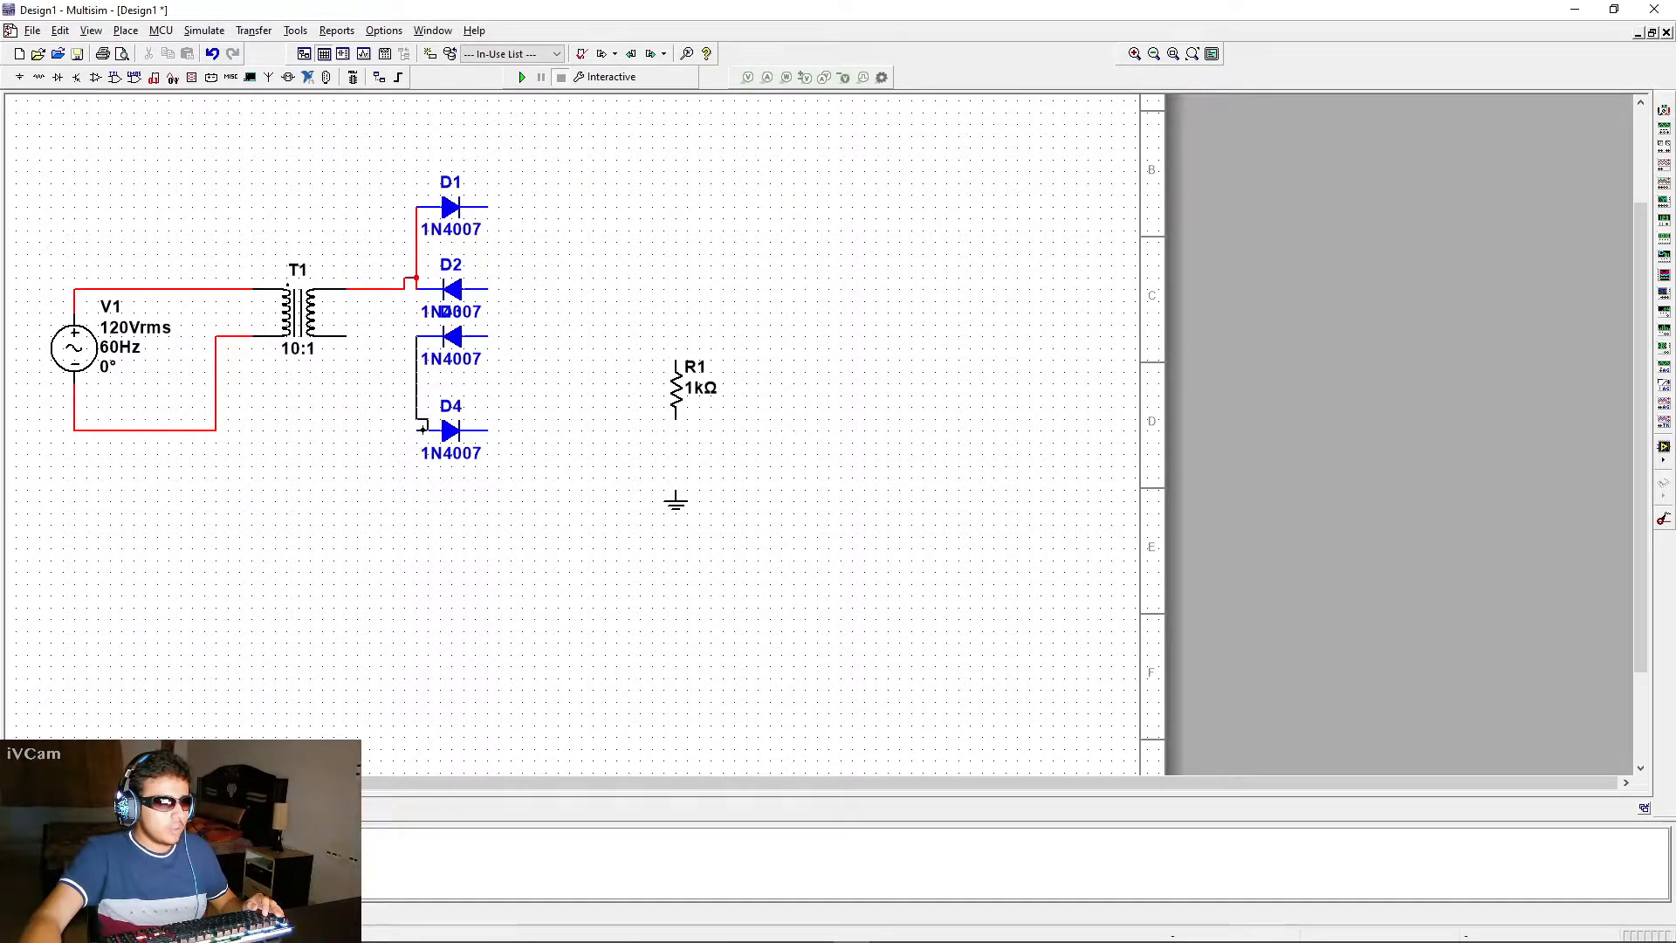
{"action": "left_click", "coordinate": [349, 341]}
{"action": "left_click", "coordinate": [417, 346]}
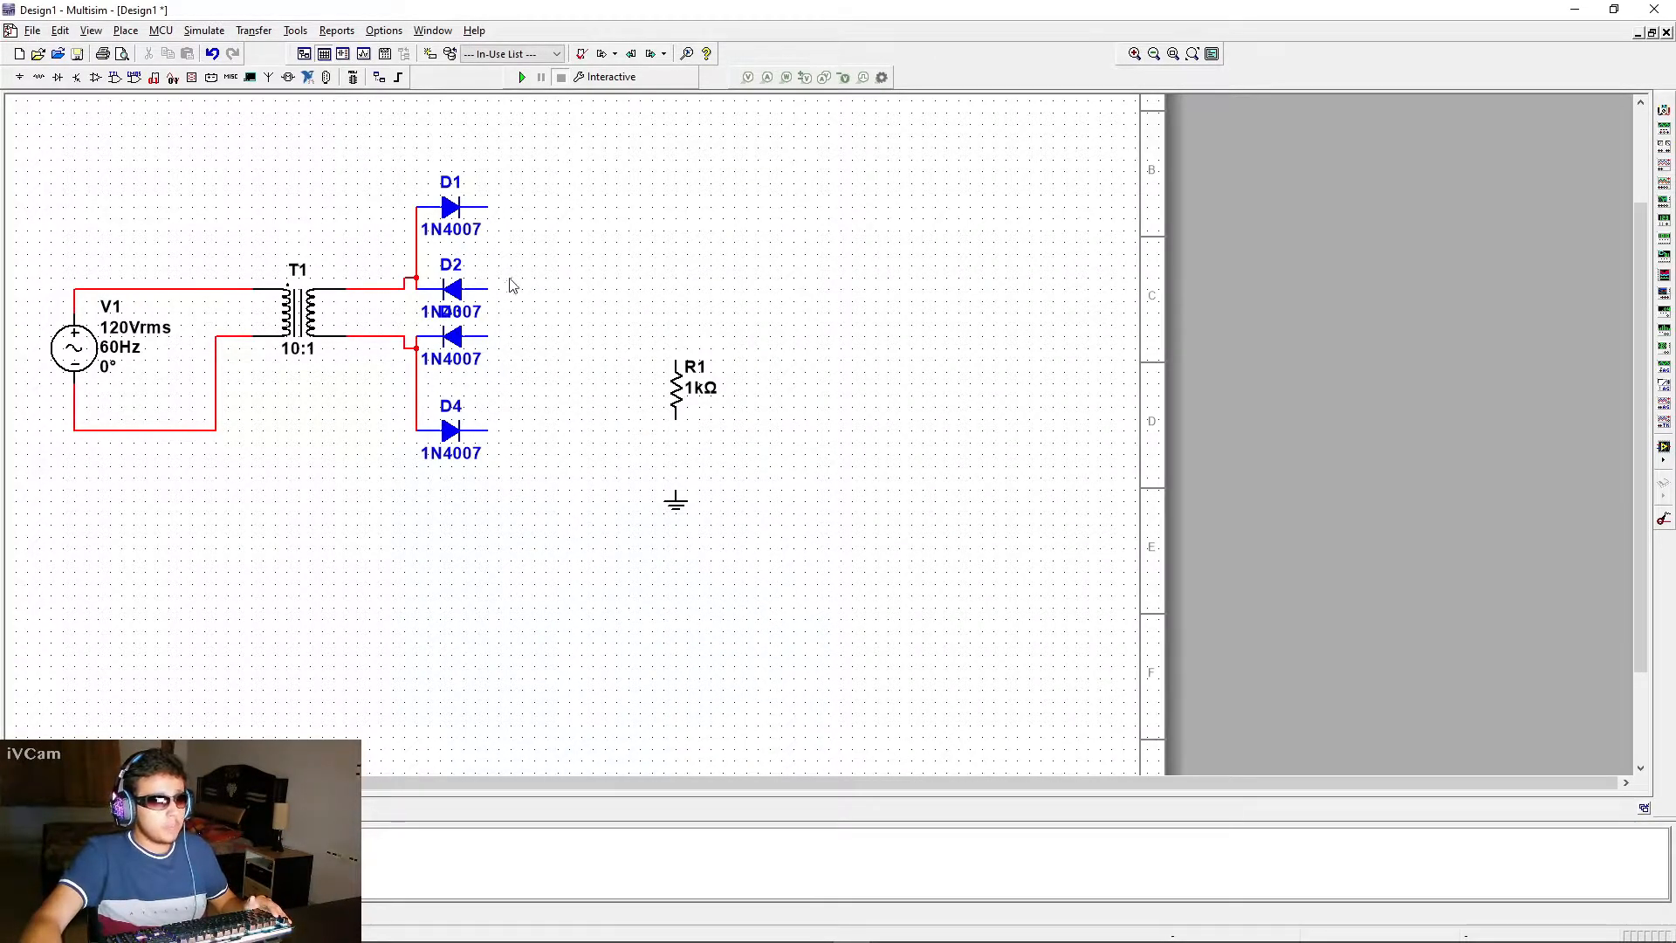
Wire the outer ends of the first and fourth diodes together, and link the outer ends of the second and third diodes
{"action": "left_click", "coordinate": [490, 207]}
{"action": "left_click", "coordinate": [491, 431]}
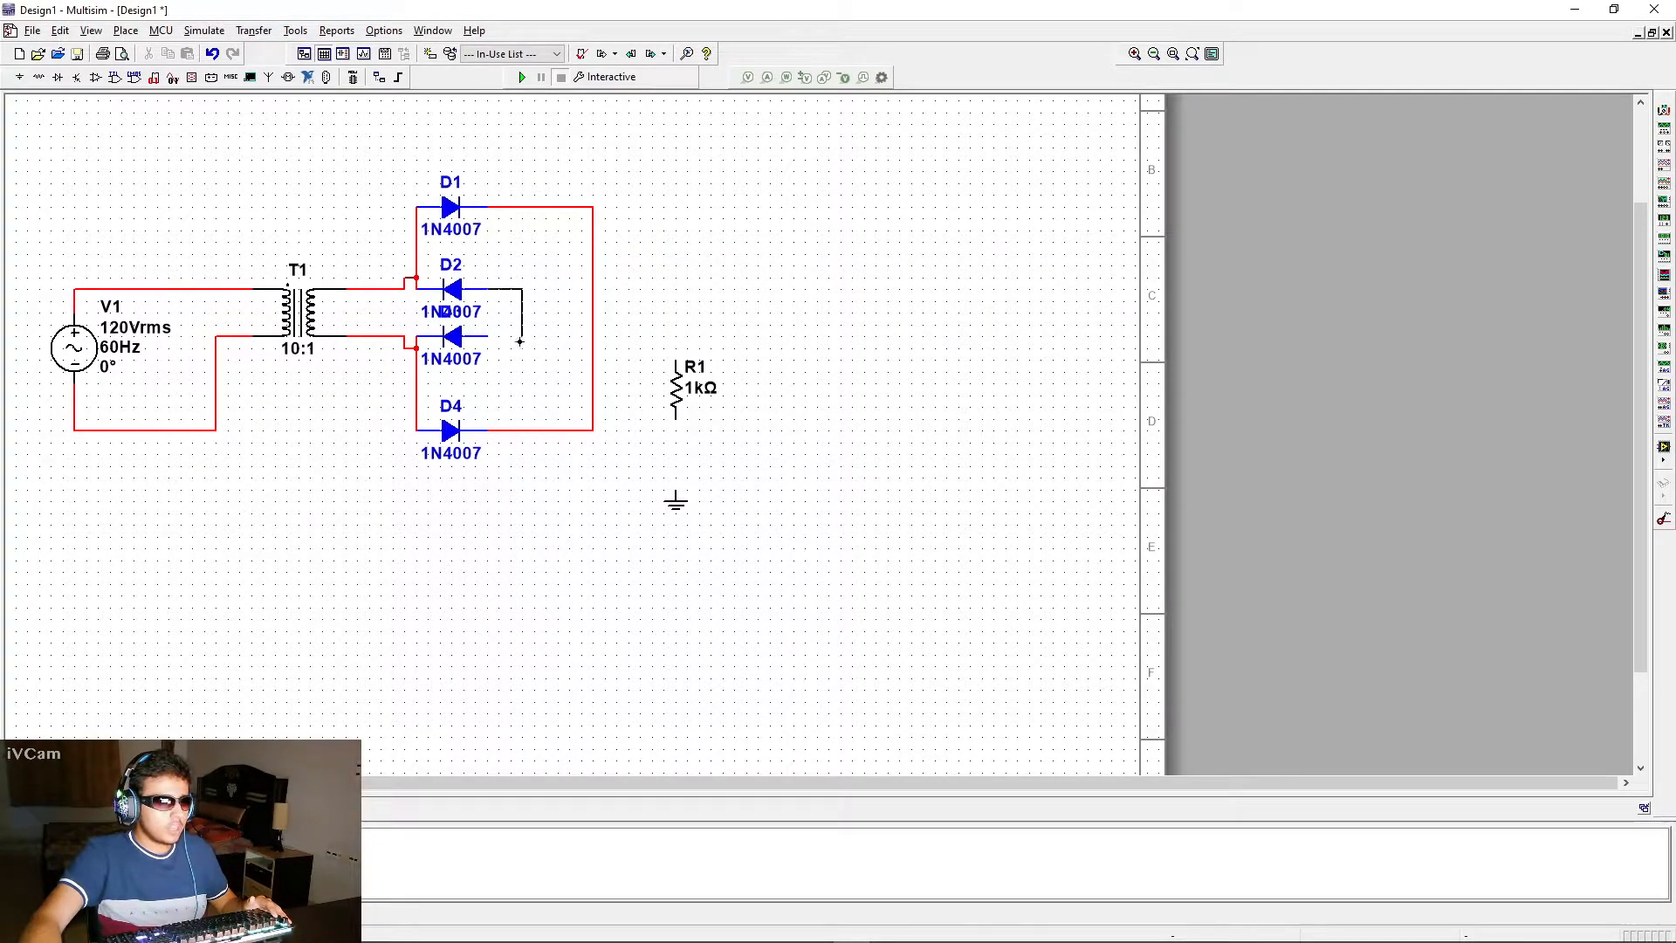
{"action": "key", "text": "Escape"}
{"action": "left_click", "coordinate": [487, 337]}
{"action": "left_click", "coordinate": [487, 288]}
{"action": "left_click_drag", "start_coordinate": [511, 313], "coordinate": [512, 313]}
Copy the ground to the AC source's lower wire and beside the middle diodes, wiring the second copy to the link between them
{"action": "left_click", "coordinate": [673, 509]}
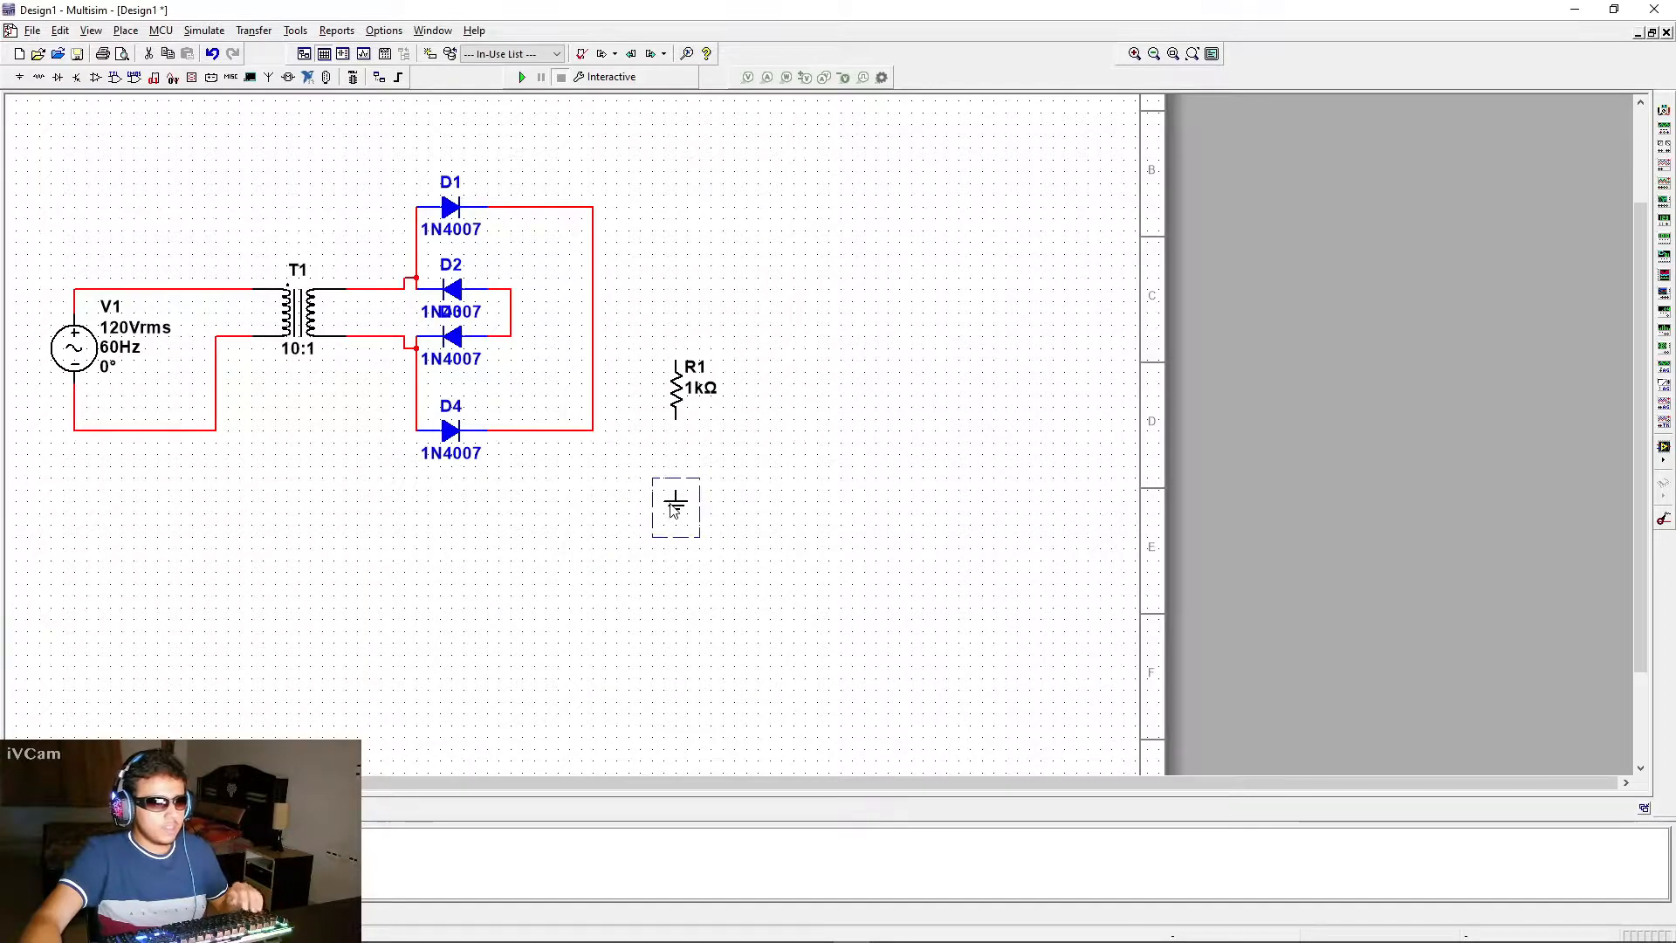
{"action": "left_click", "coordinate": [572, 470]}
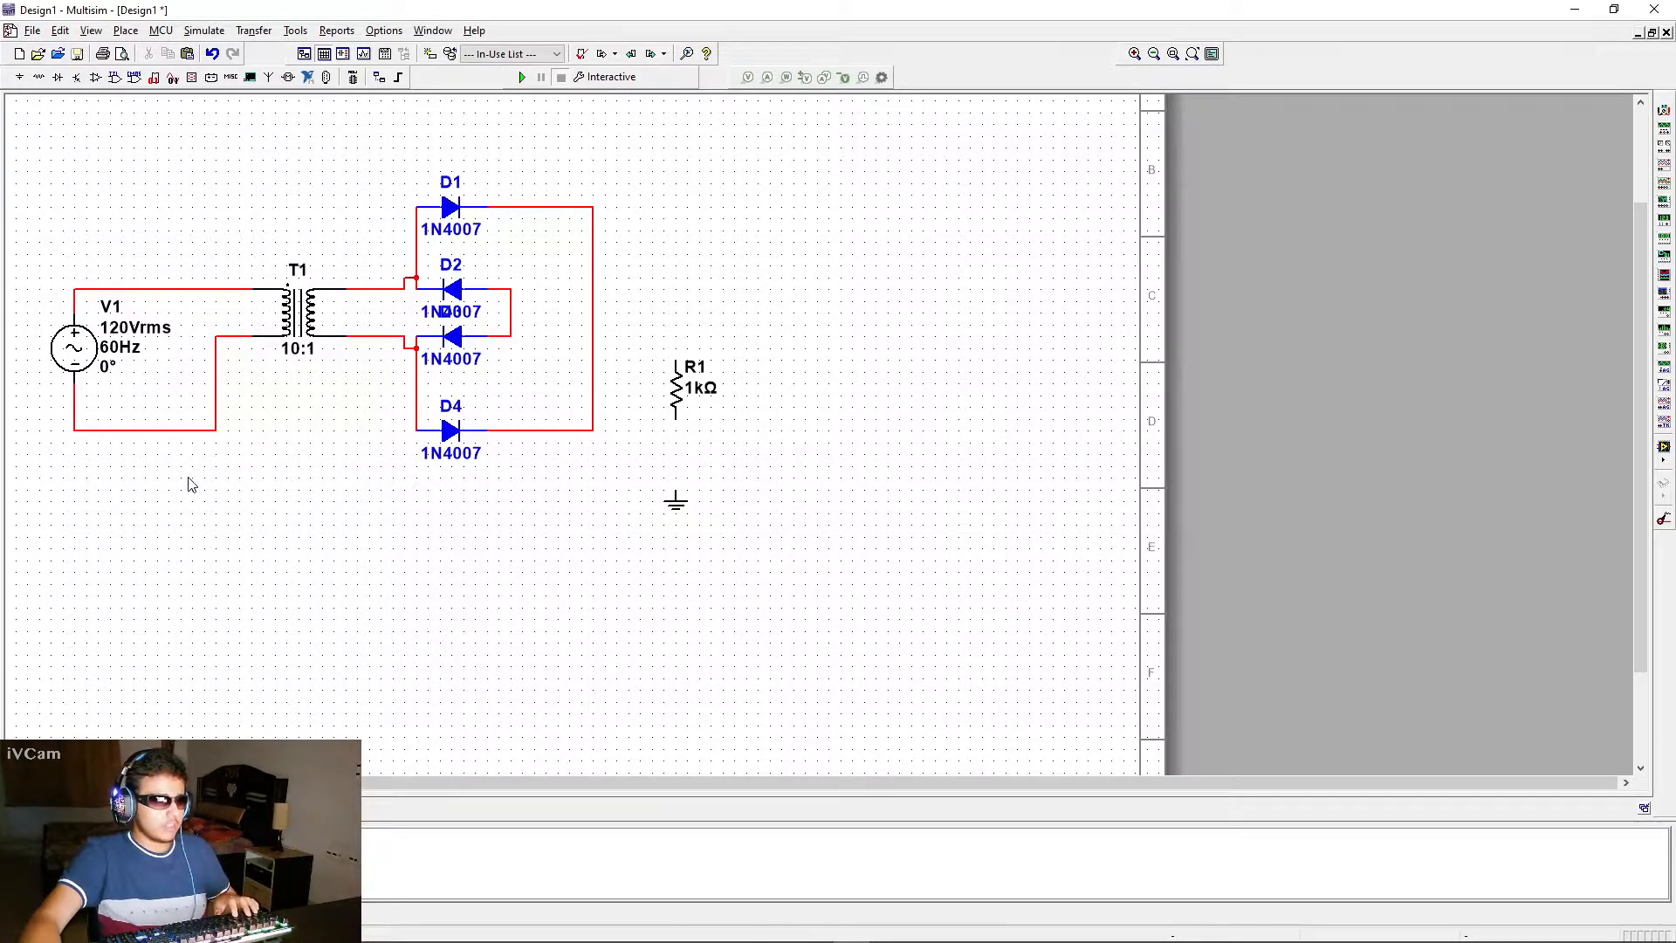
{"action": "key", "text": "ctrl+v"}
{"action": "left_click", "coordinate": [75, 458]}
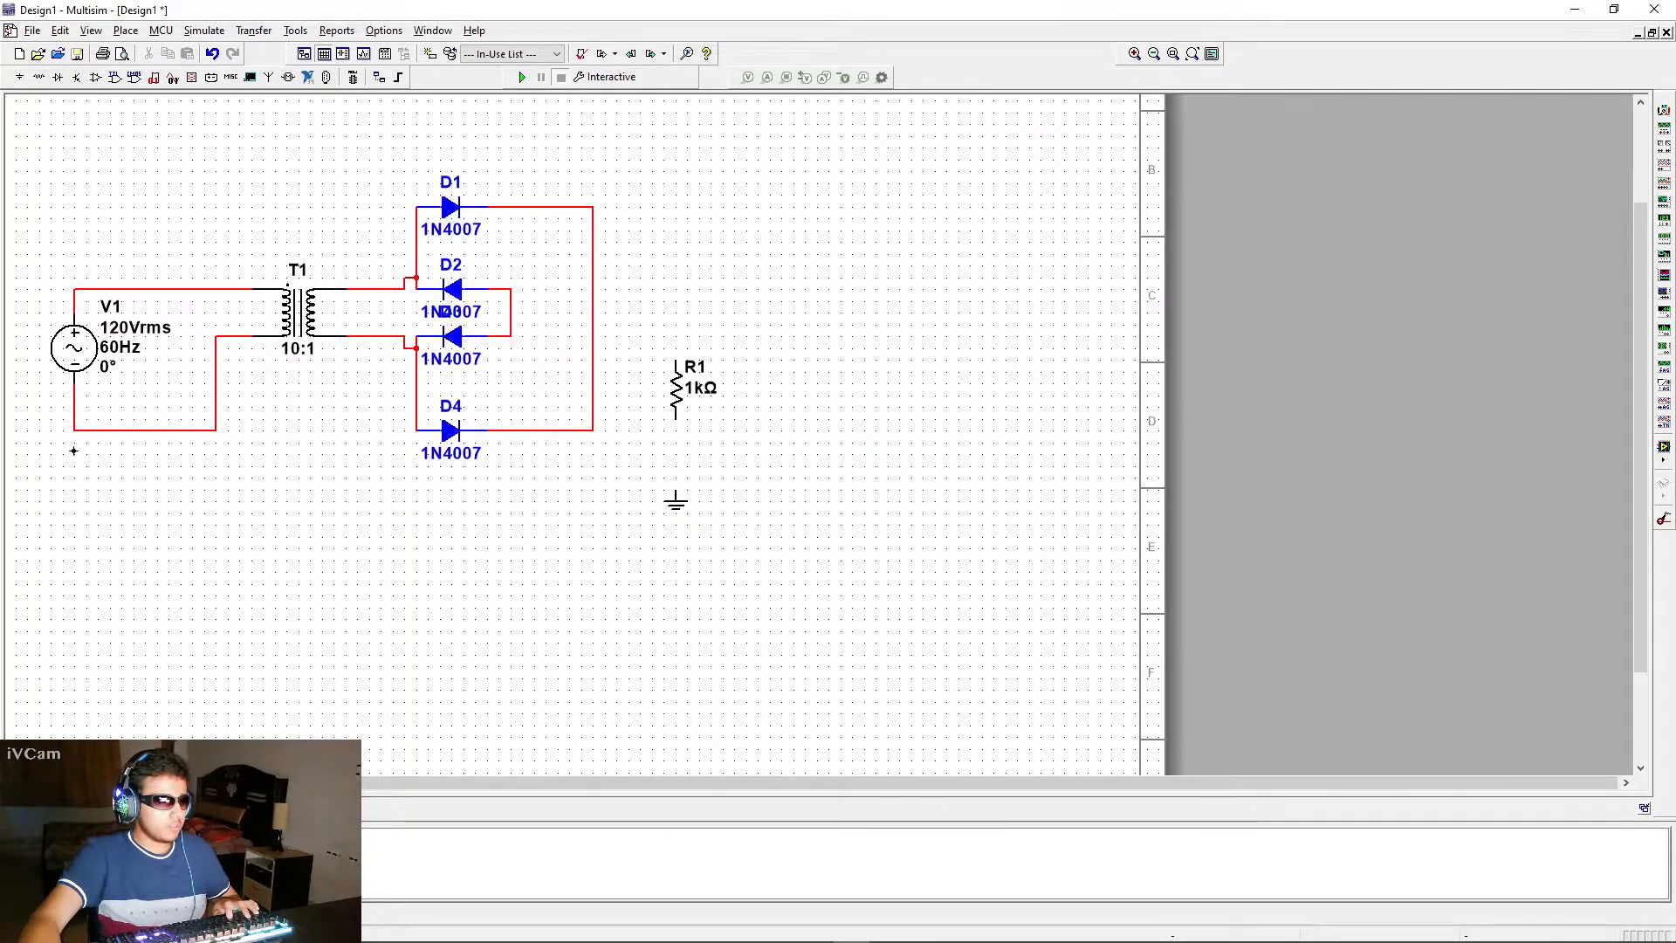
{"action": "key", "text": "ctrl+v"}
{"action": "left_click", "coordinate": [541, 329]}
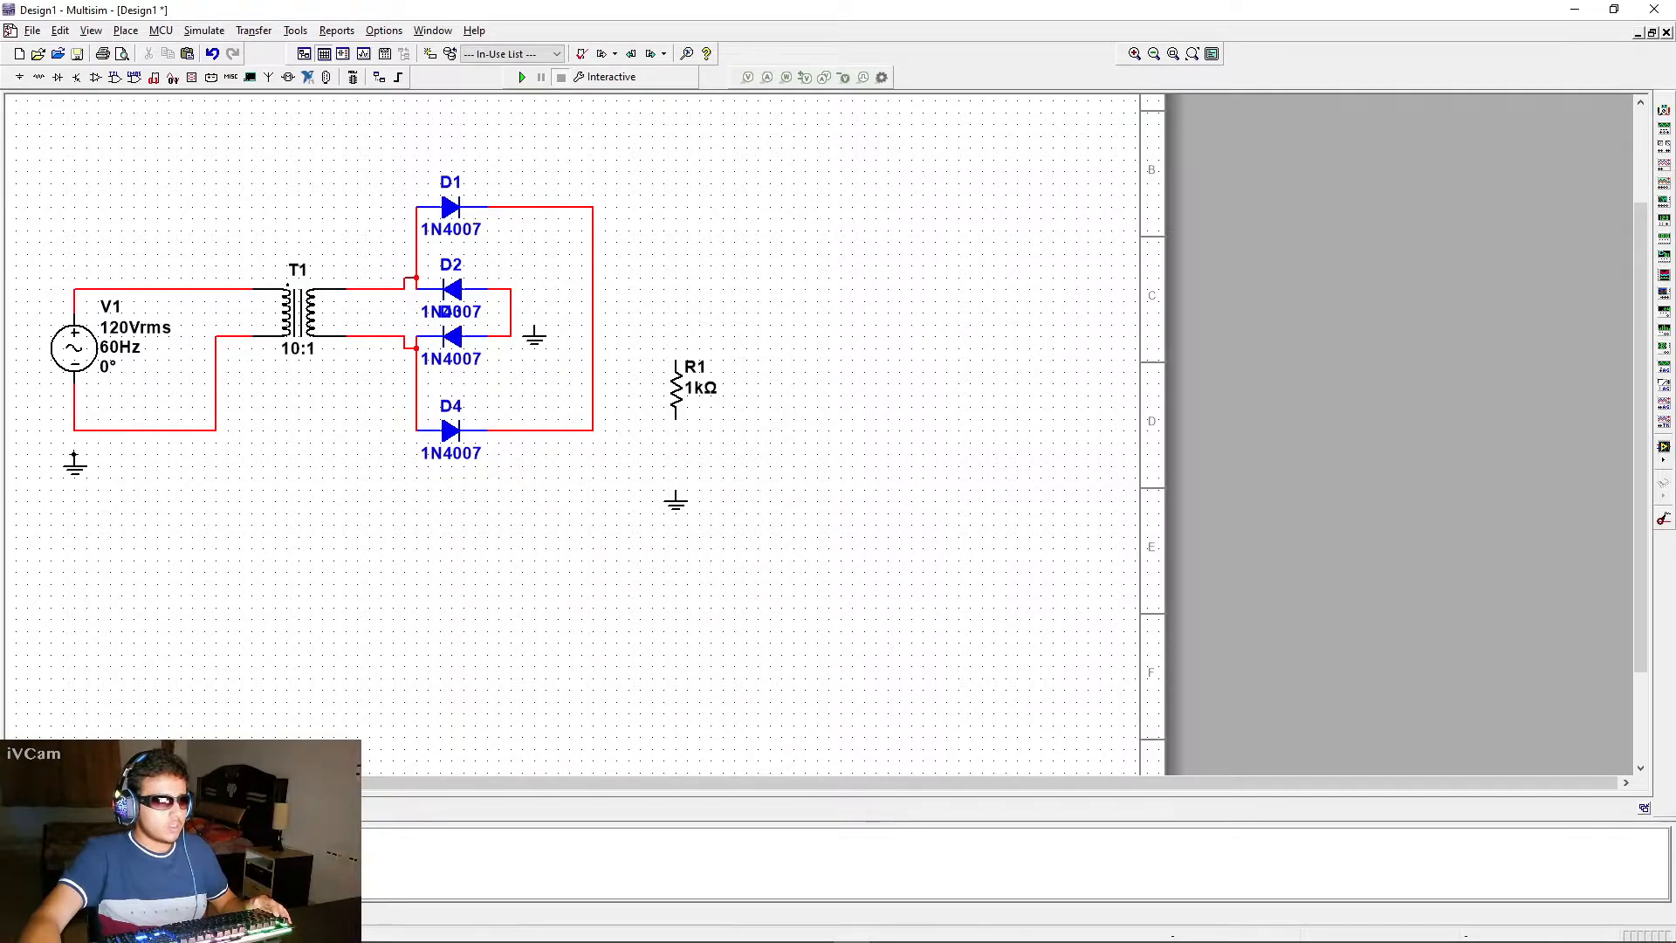
{"action": "left_click", "coordinate": [534, 330]}
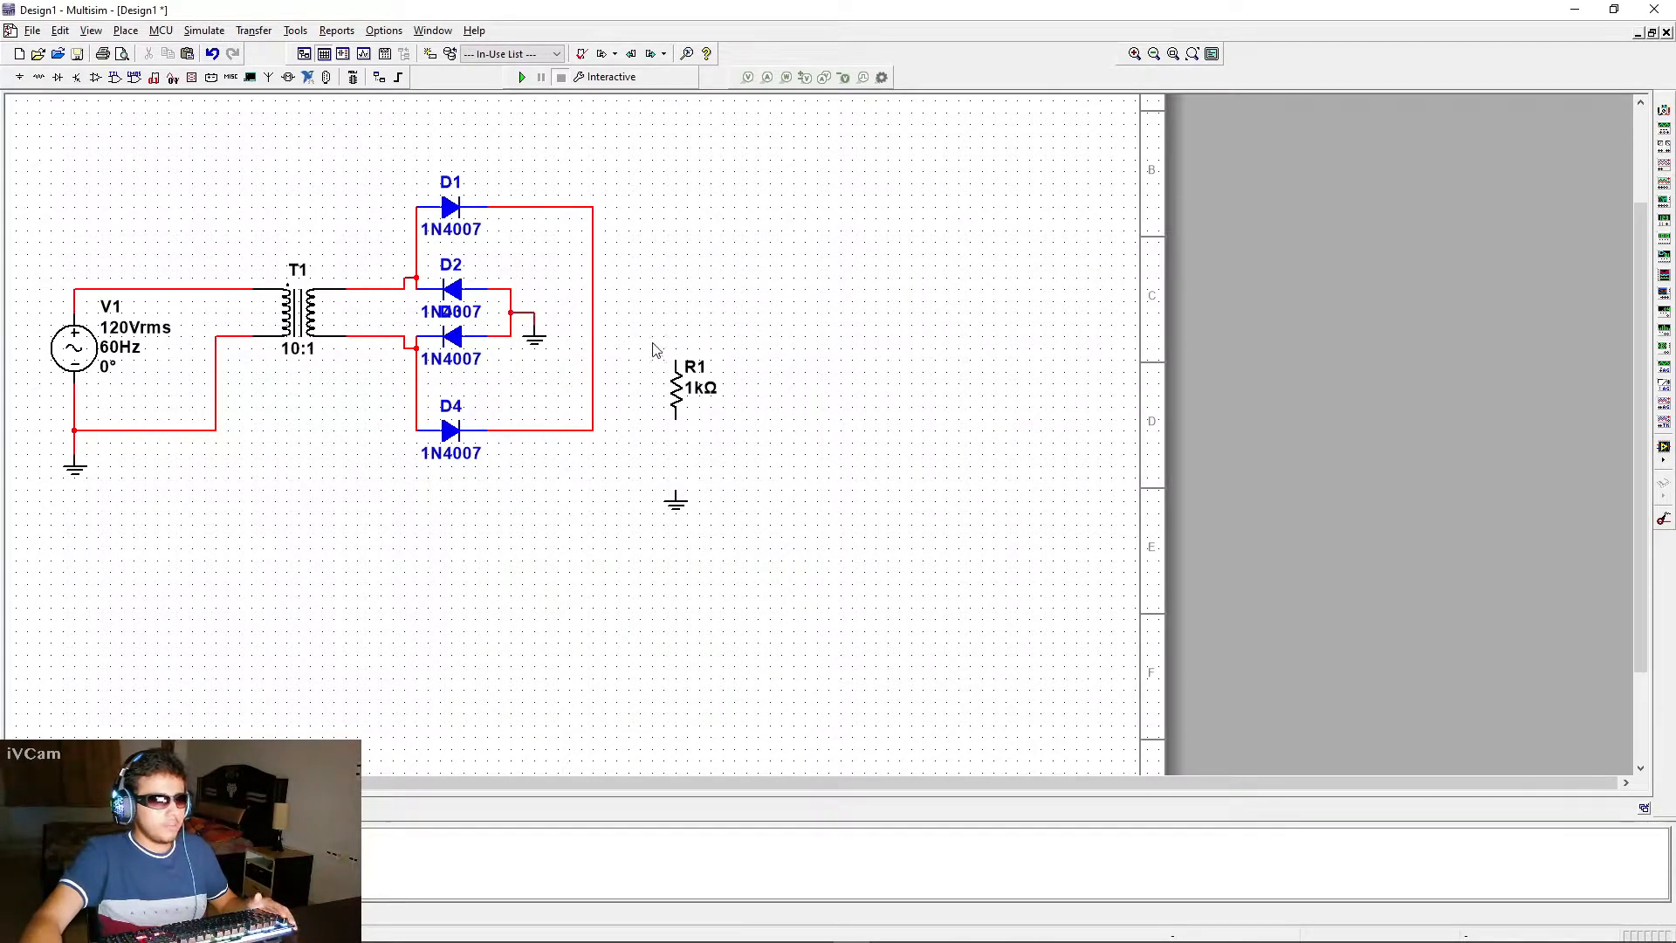
Move the resistor closer to the bridge, wire its upper end to the first and fourth diodes' output, and attach the ground beneath it
{"action": "left_click_drag", "start_coordinate": [680, 377], "coordinate": [651, 360]}
{"action": "left_click", "coordinate": [661, 323]}
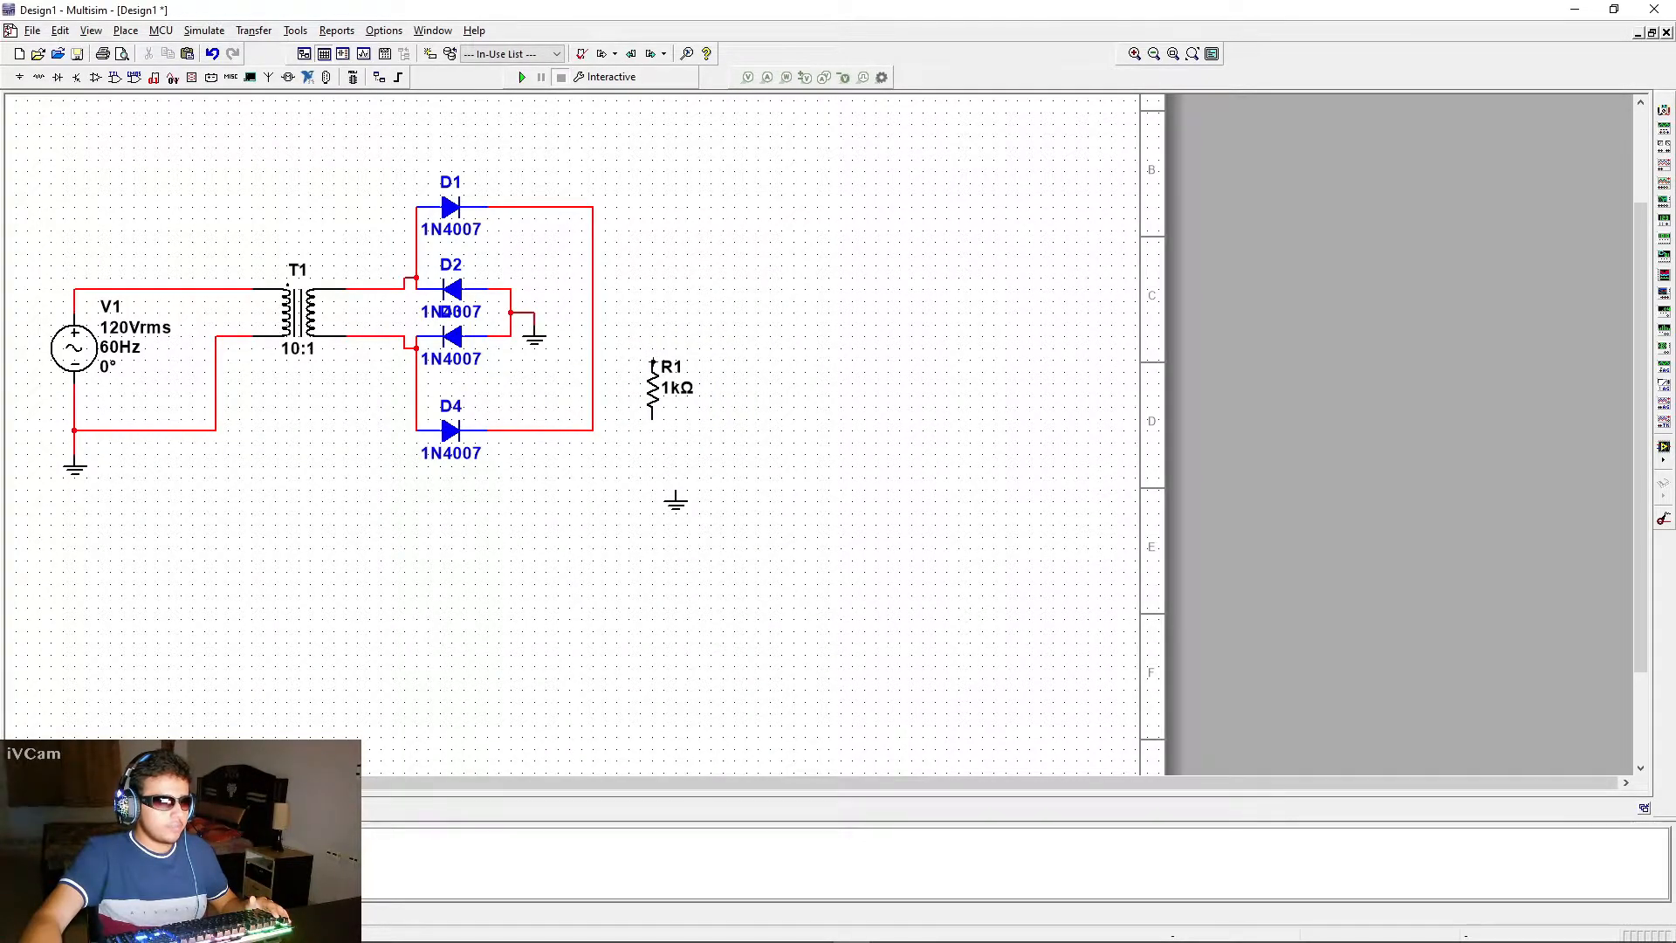
{"action": "left_click", "coordinate": [593, 325]}
{"action": "left_click_drag", "start_coordinate": [679, 504], "coordinate": [652, 449]}
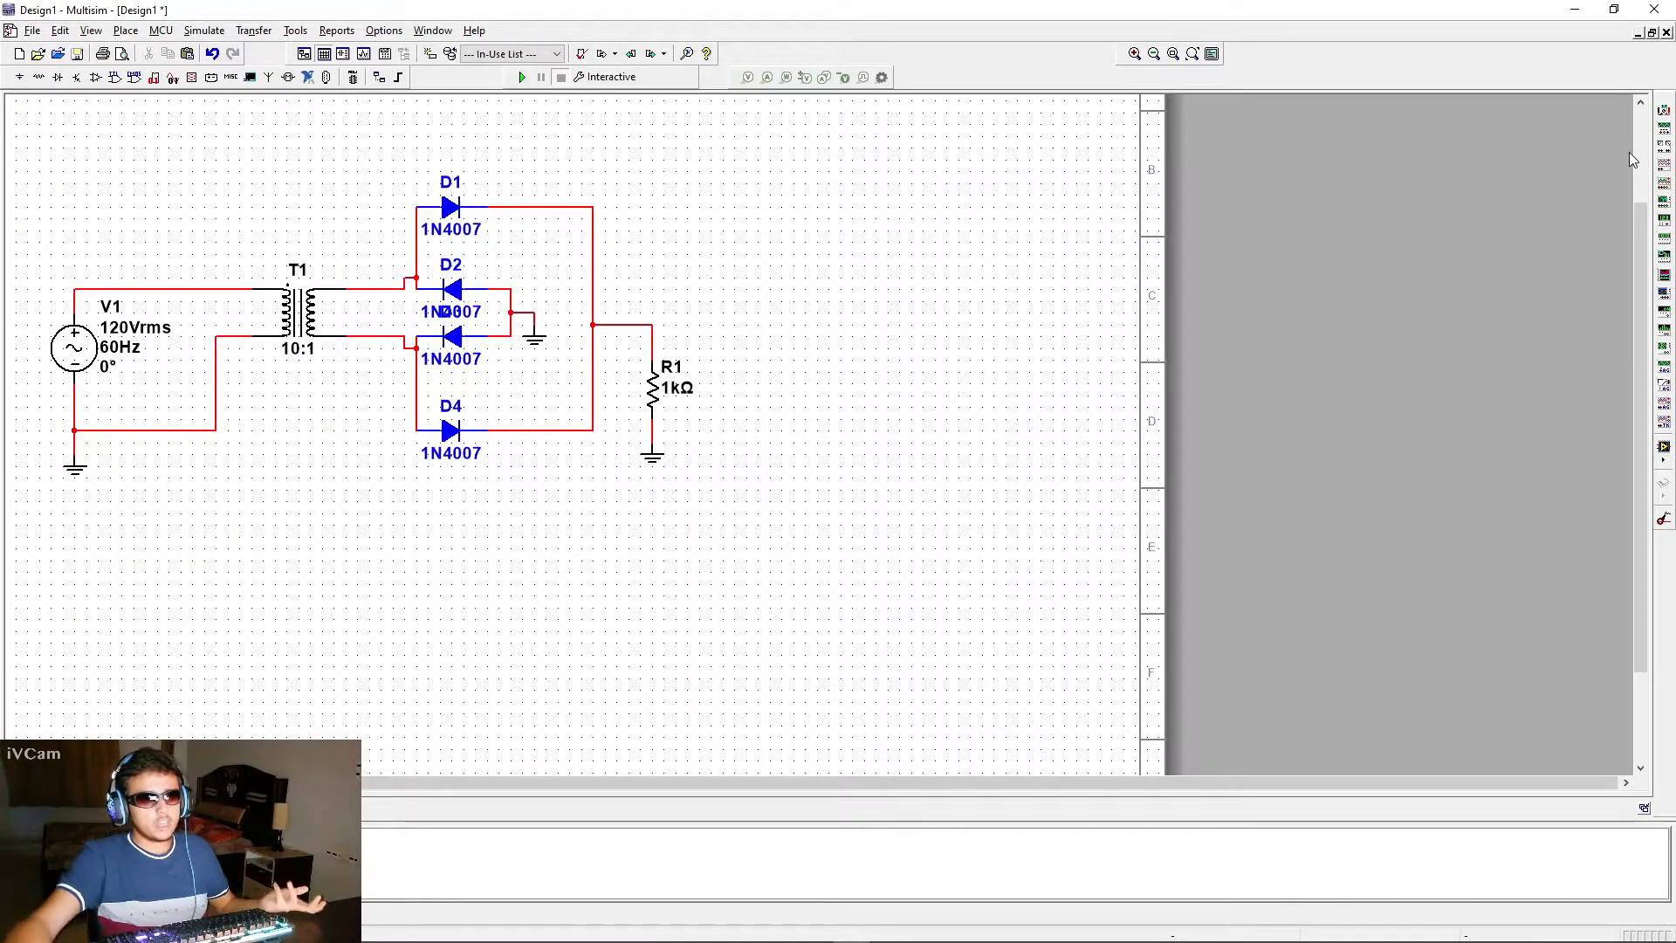
Place a four channel oscilloscope above and to the right of the resistor, and connect its G terminal to a copied ground
{"action": "left_click", "coordinate": [1665, 186]}
{"action": "left_click", "coordinate": [763, 247]}
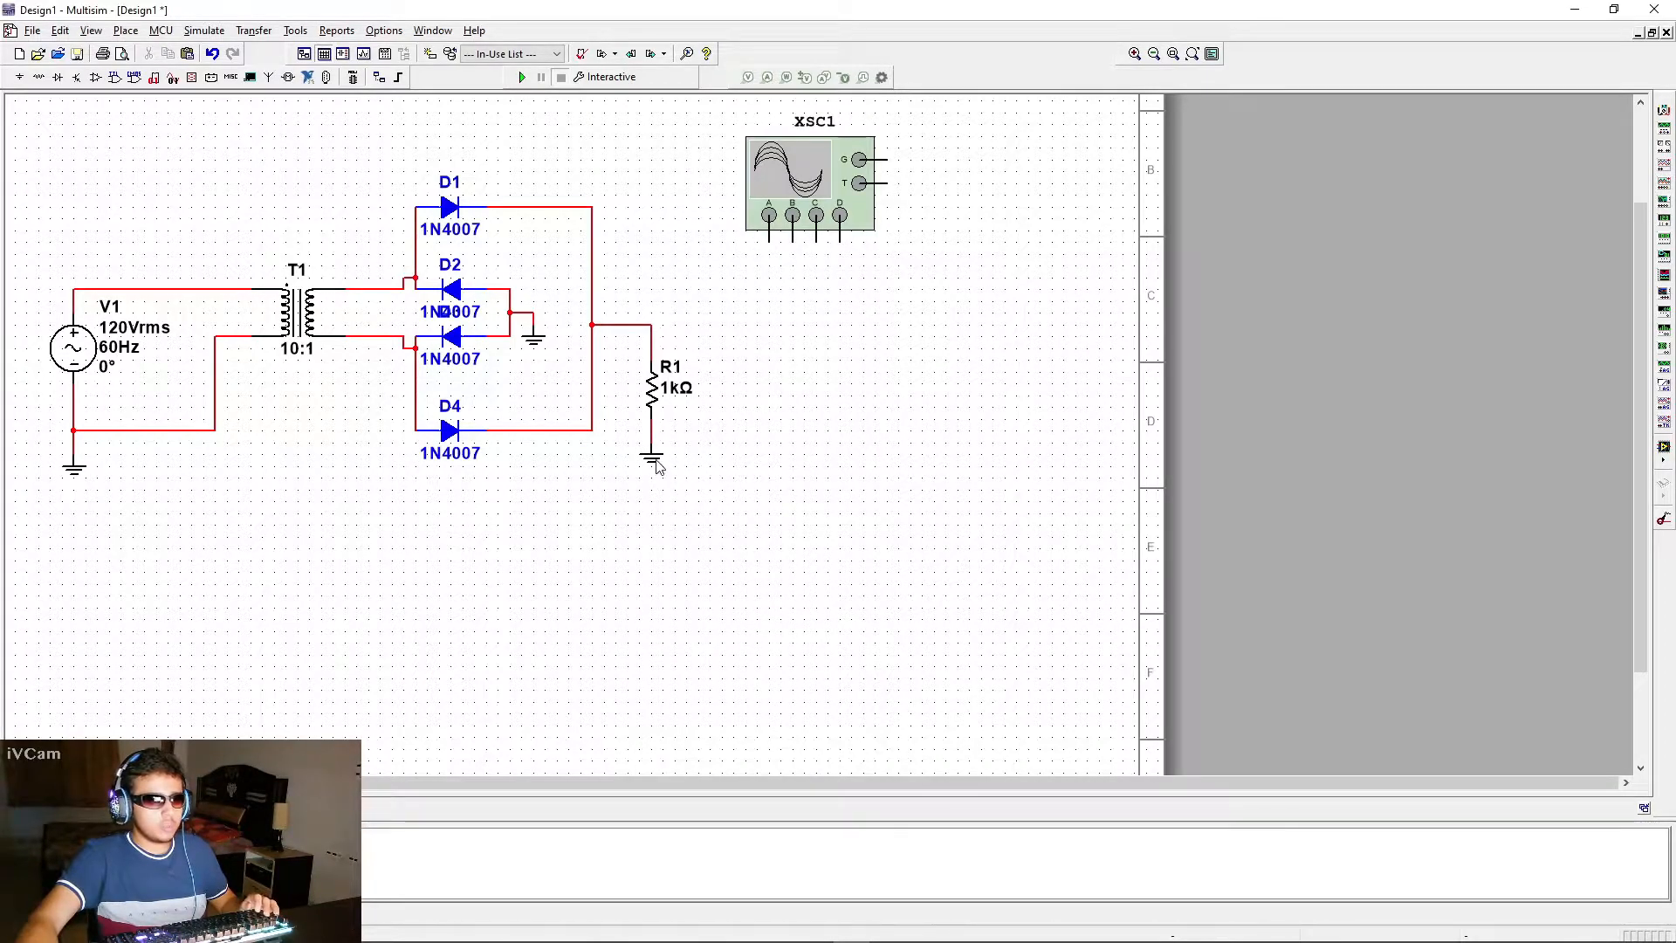
{"action": "key", "text": "ctrl+v"}
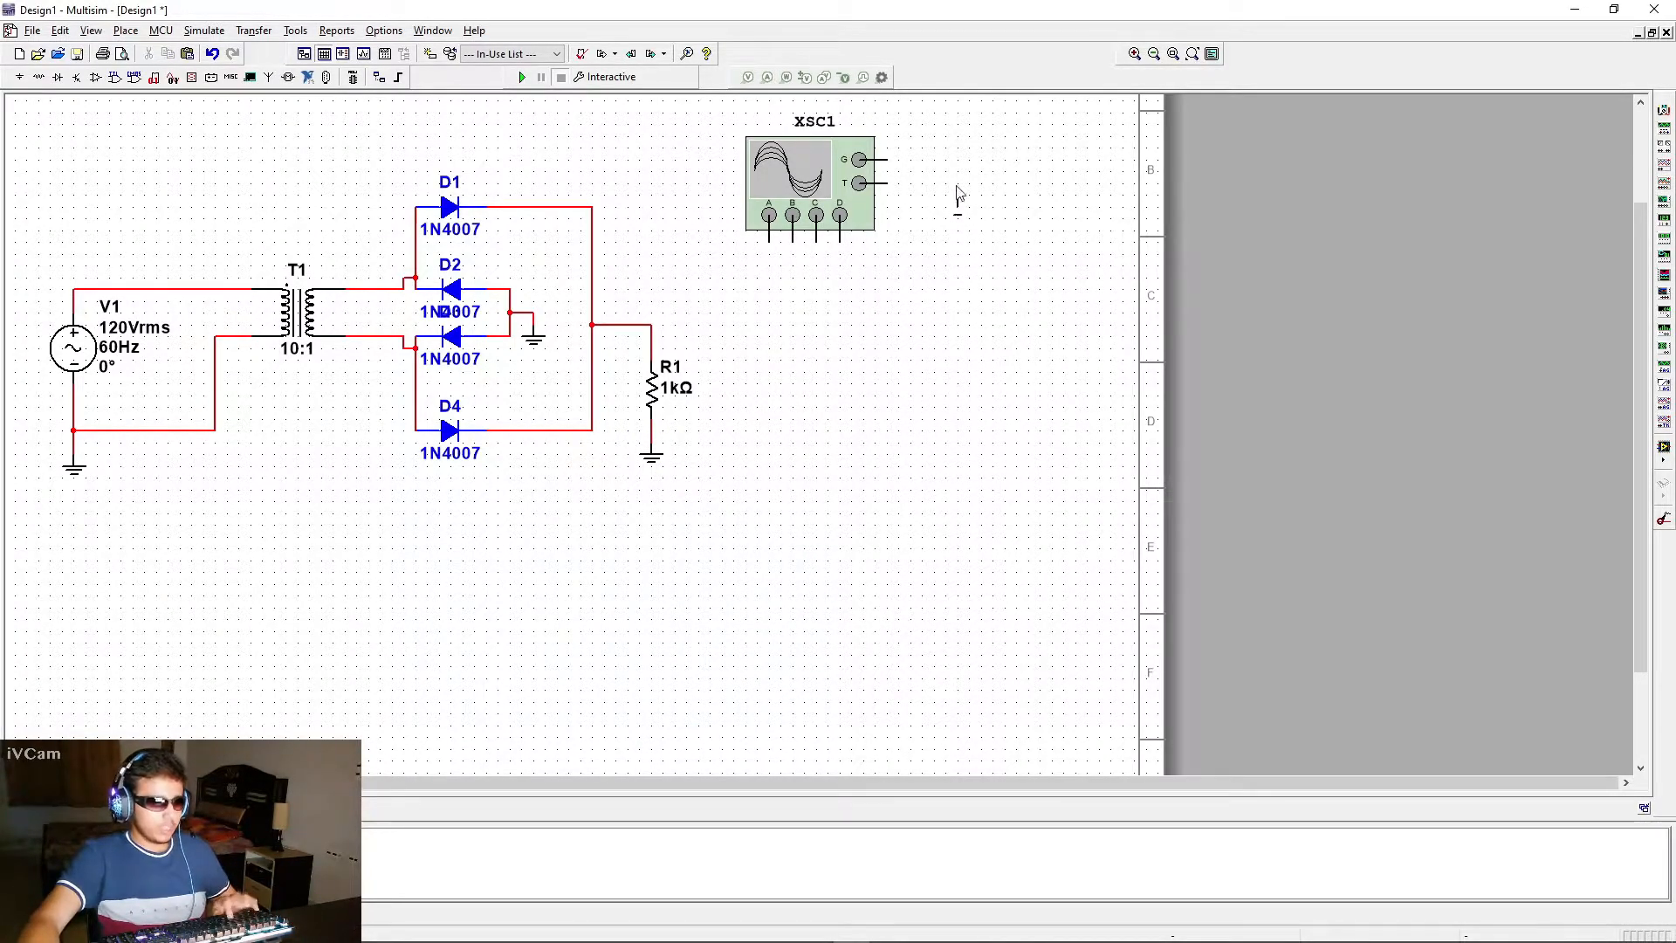
{"action": "left_click", "coordinate": [923, 183]}
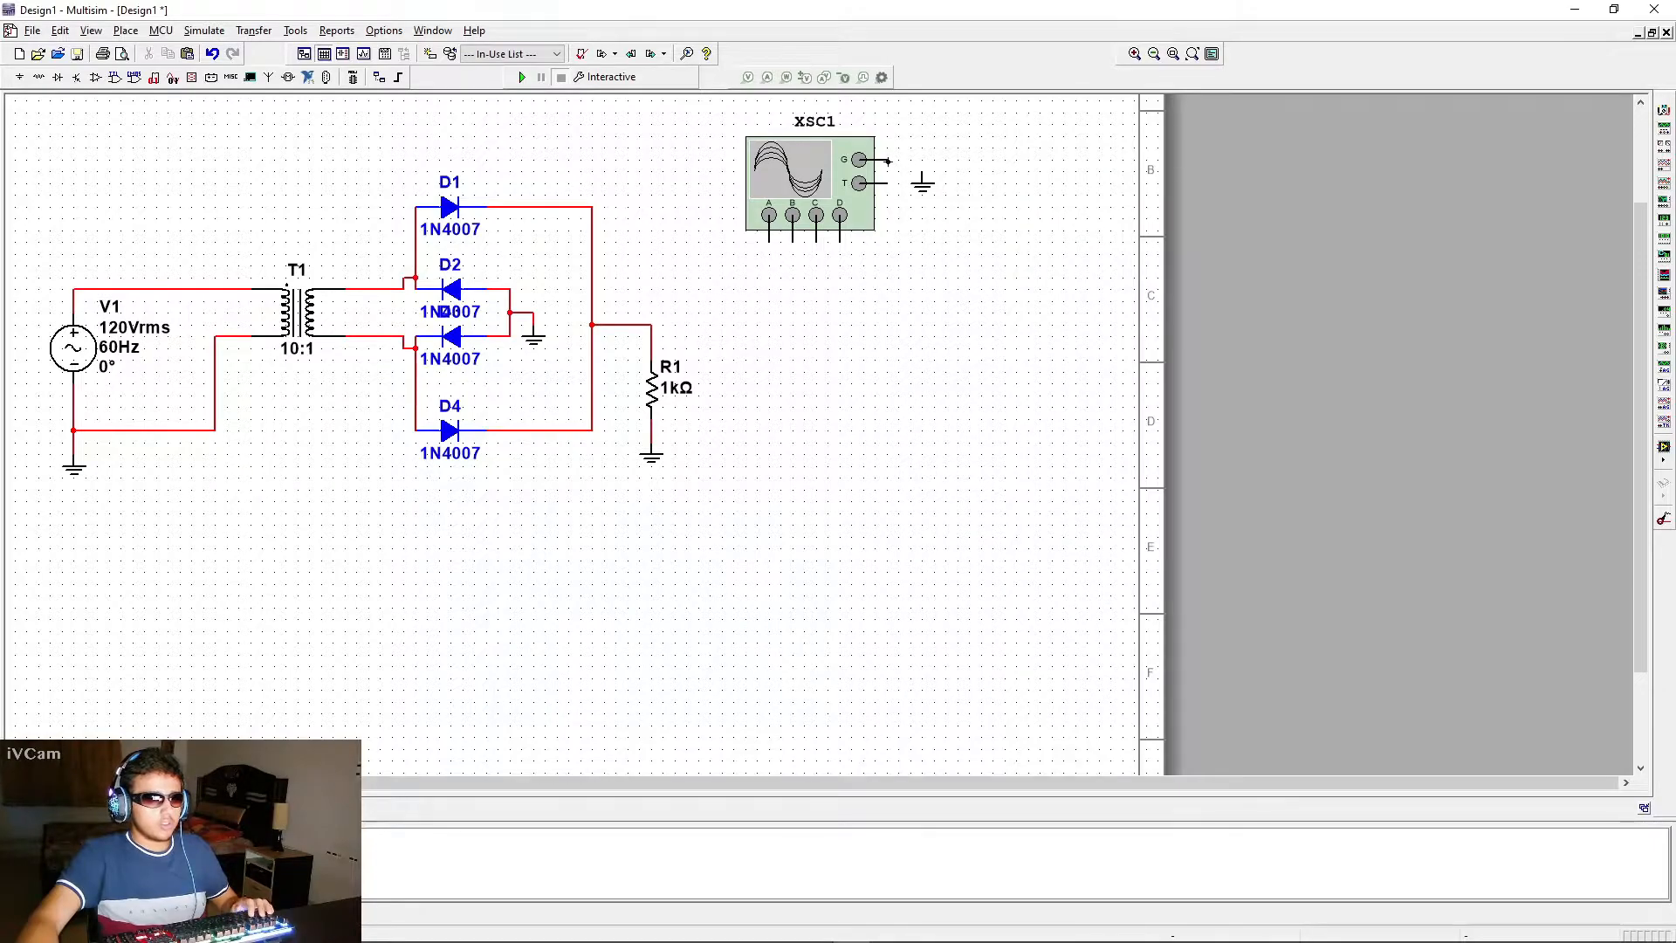
{"action": "left_click", "coordinate": [887, 160]}
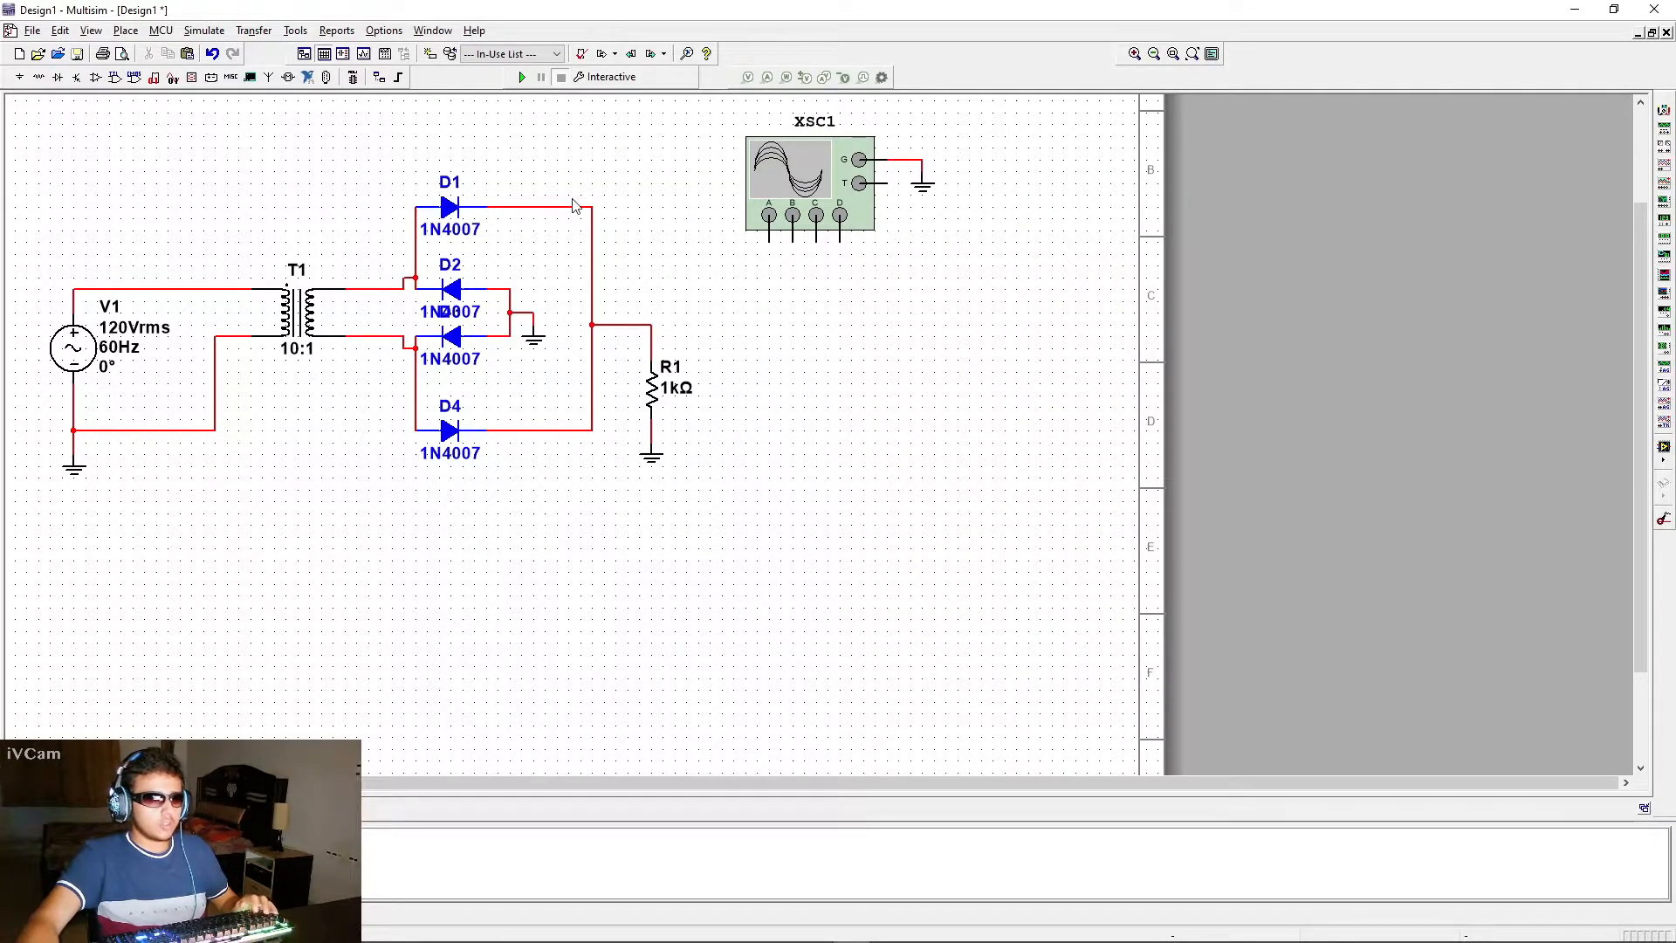
Wire oscilloscope channel A around the top of the circuit to the AC source's positive line, and channel B to the resistor's upper end
{"action": "left_click", "coordinate": [768, 240]}
{"action": "left_click", "coordinate": [686, 252]}
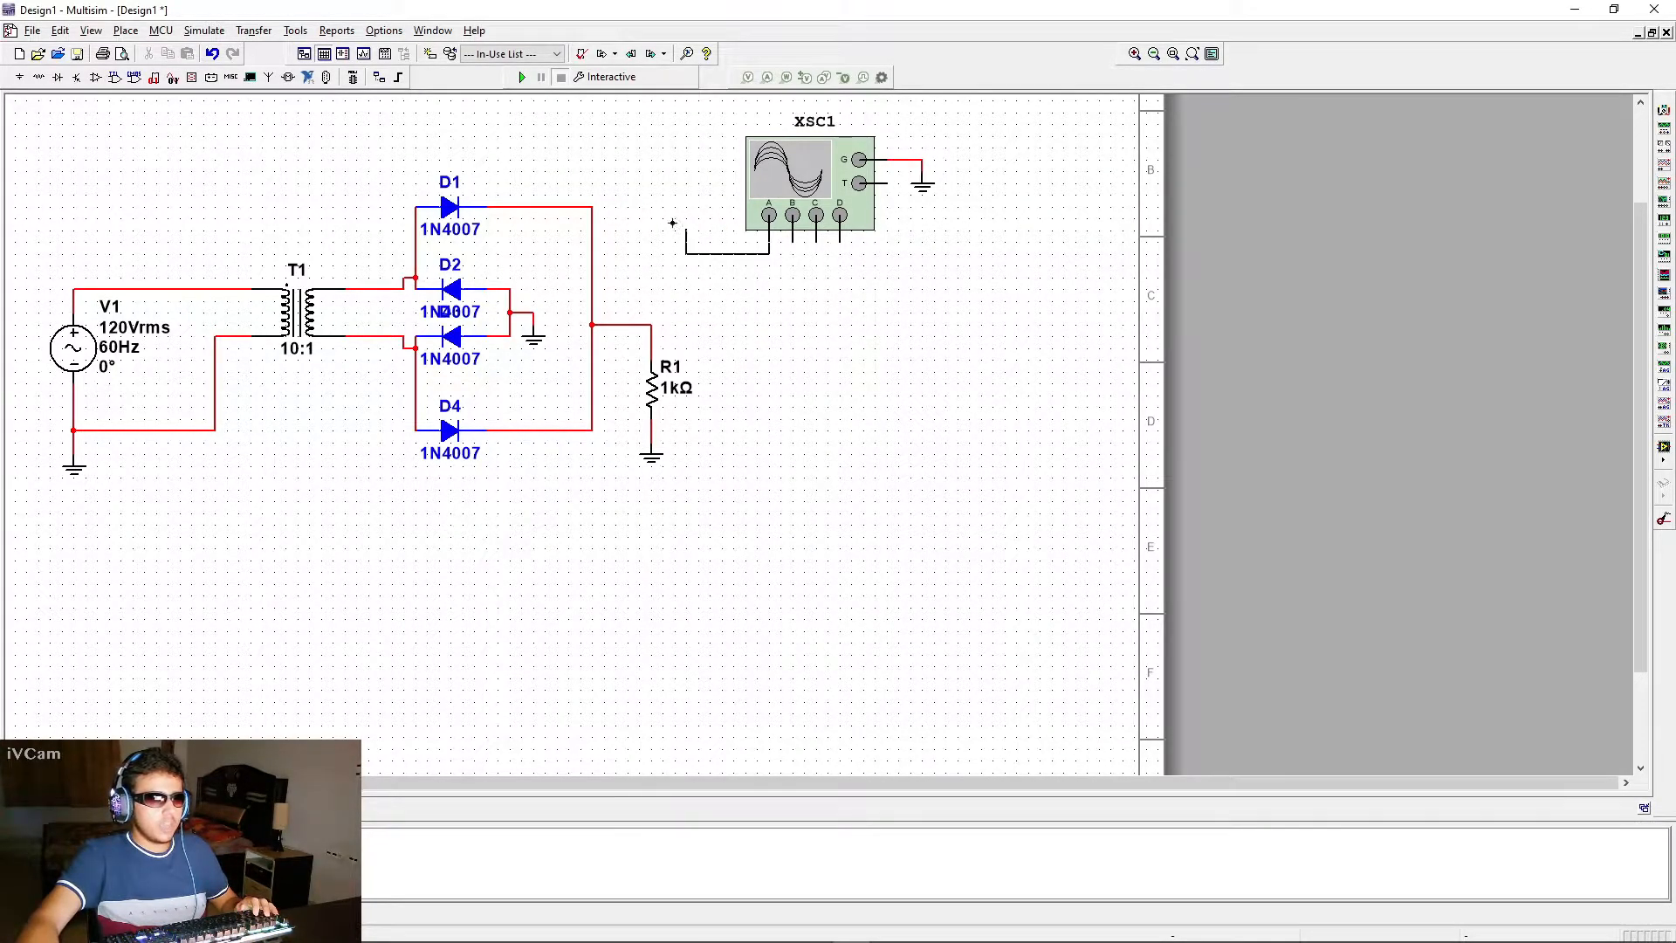
{"action": "left_click", "coordinate": [86, 160]}
{"action": "left_click", "coordinate": [75, 288]}
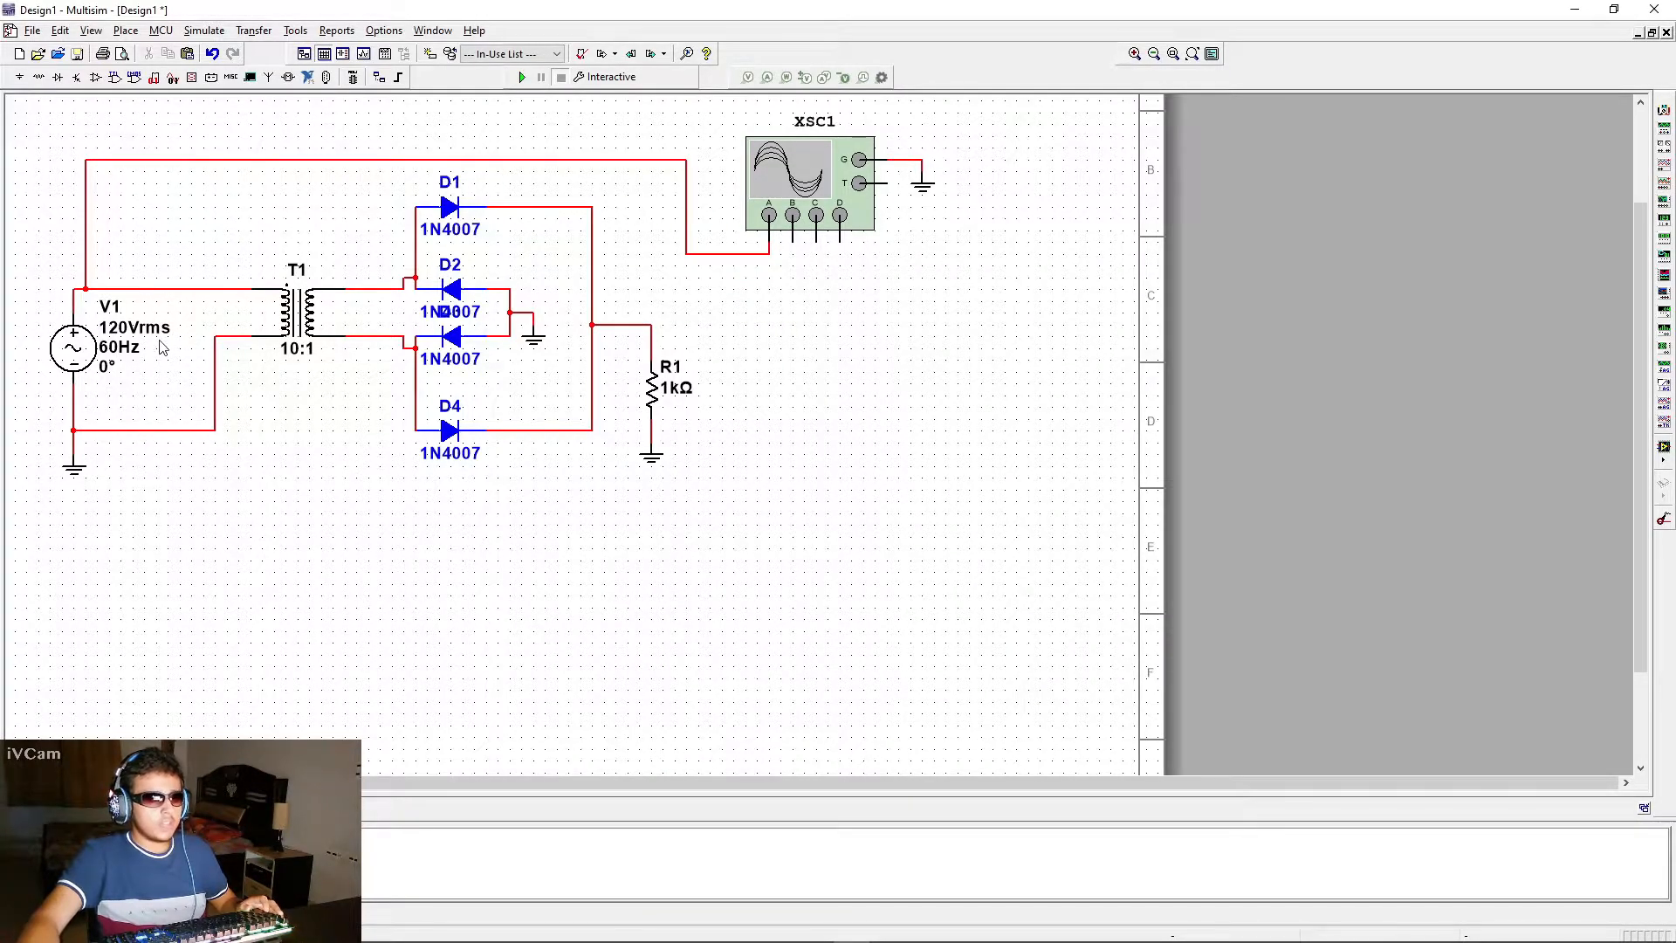
{"action": "left_click", "coordinate": [791, 242]}
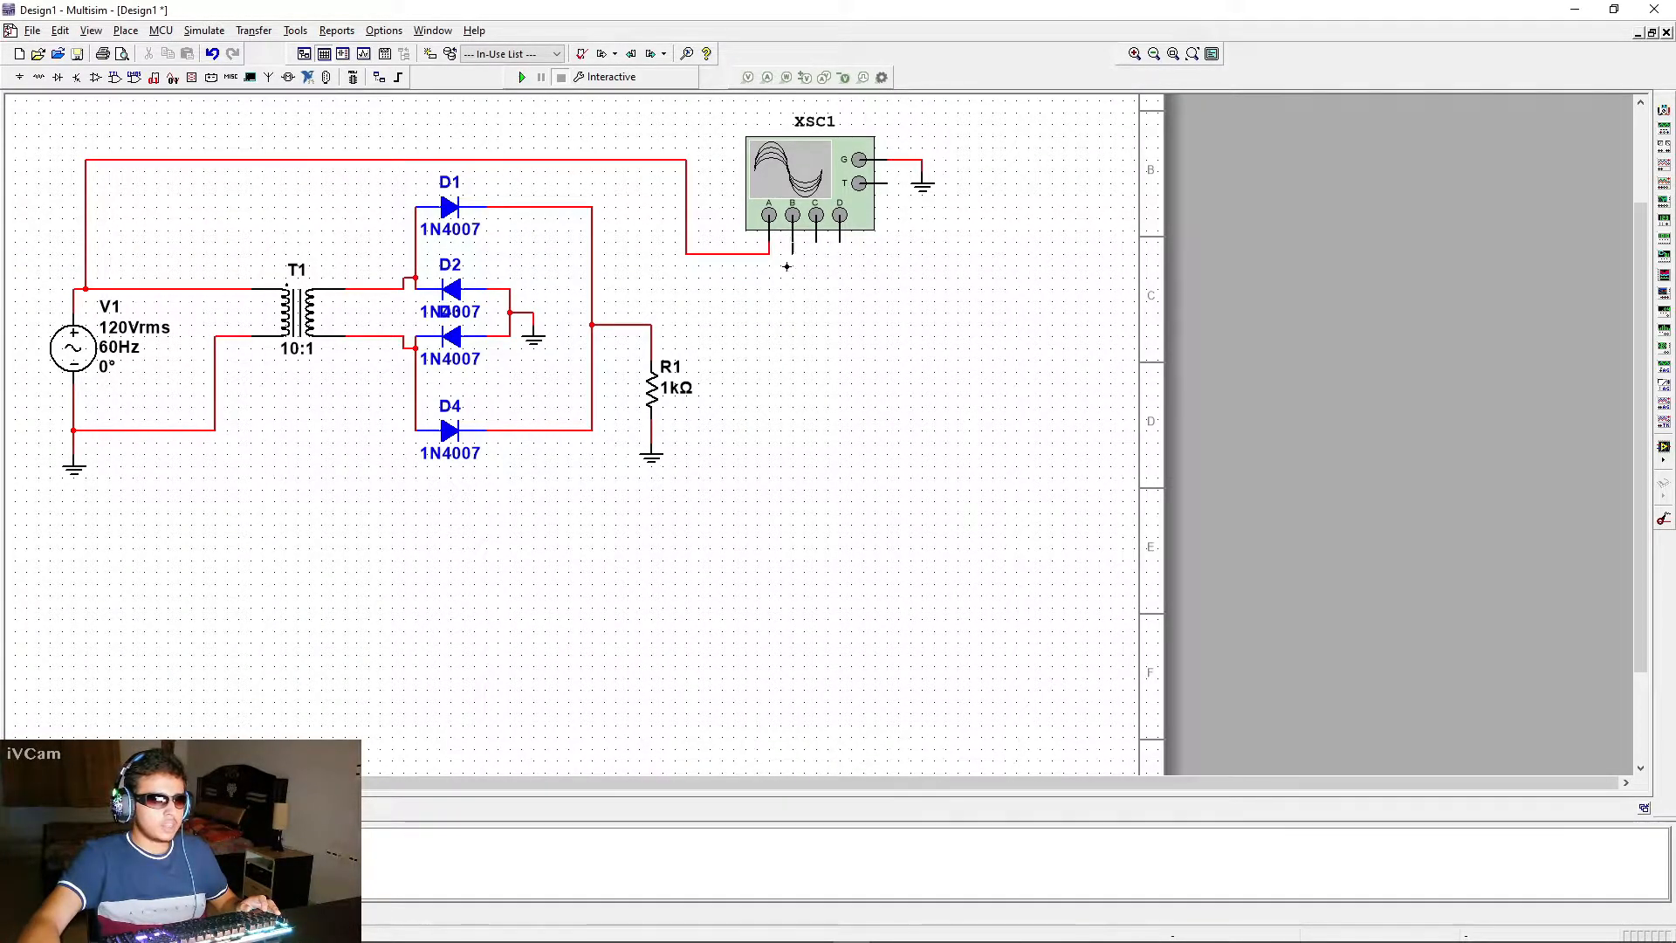
{"action": "left_click", "coordinate": [652, 326]}
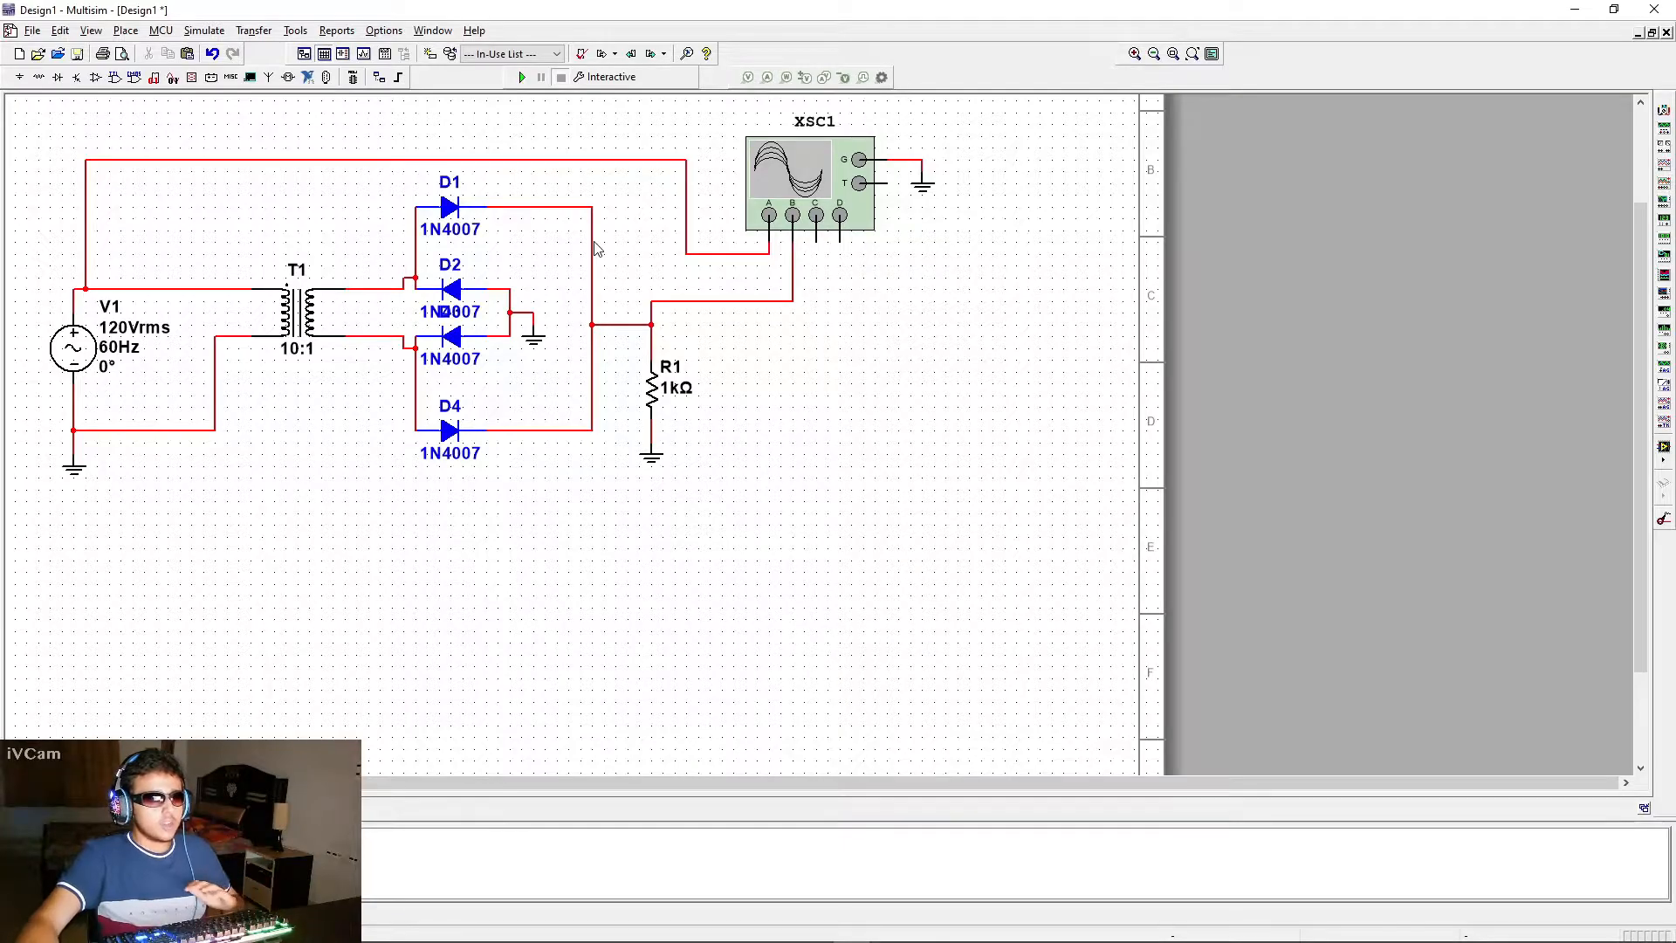
Set the segment color of the oscilloscope's channel A wire to yellow
{"action": "left_click", "coordinate": [729, 253]}
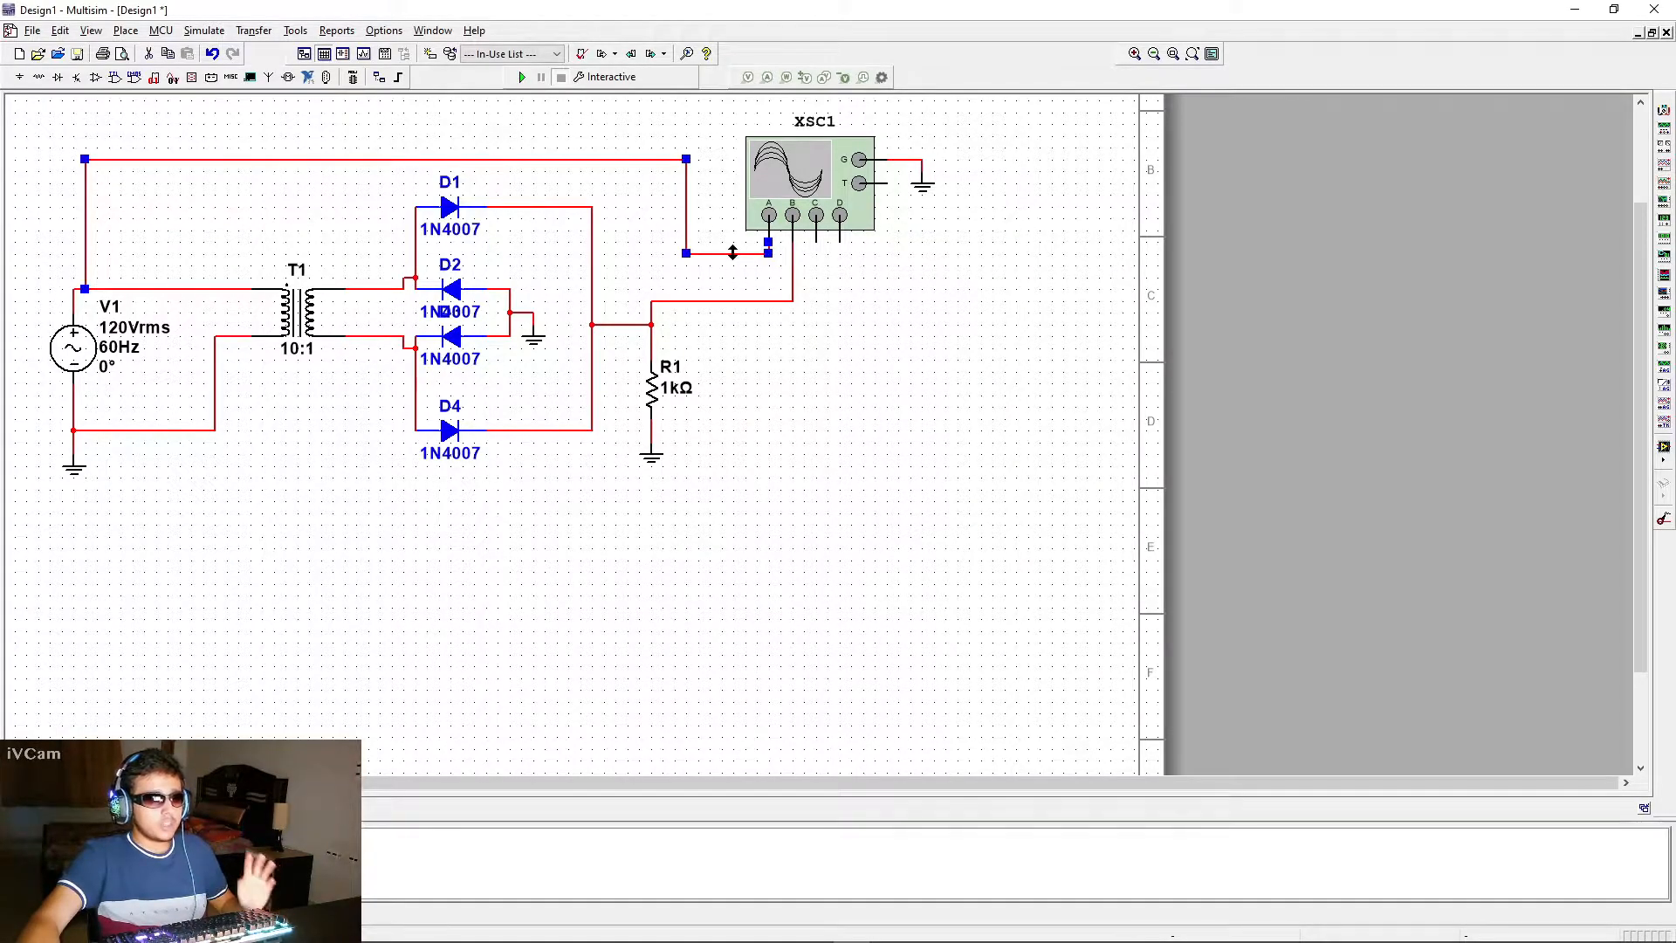
{"action": "right_click", "coordinate": [729, 254]}
{"action": "left_click", "coordinate": [794, 297]}
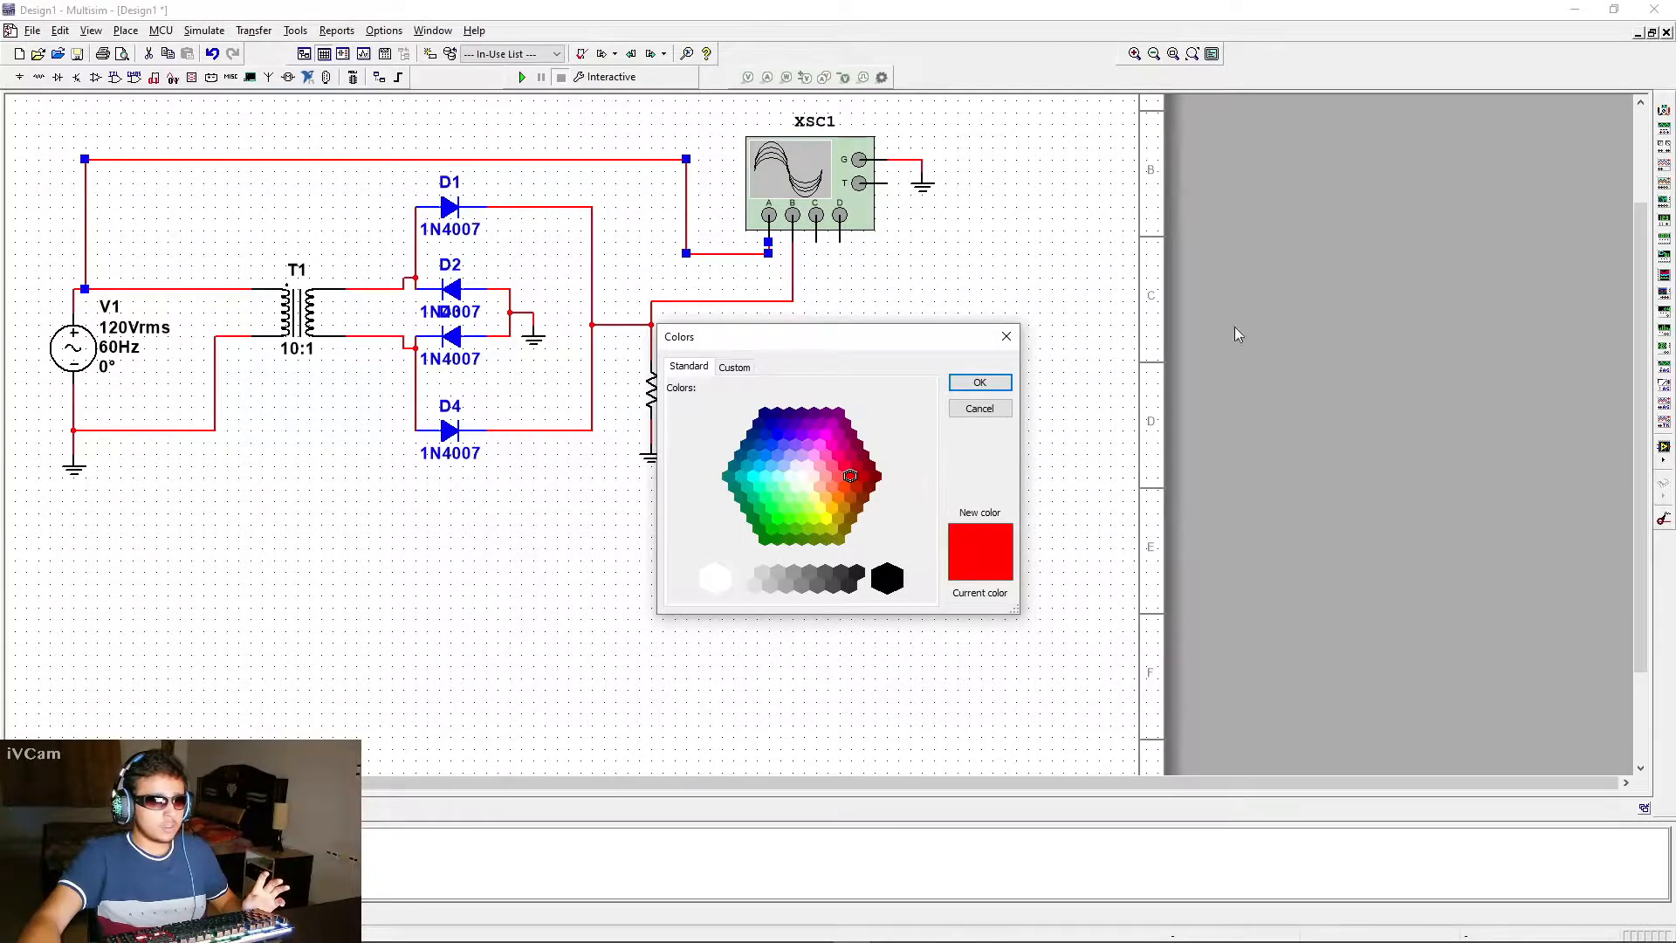
{"action": "left_click", "coordinate": [829, 519]}
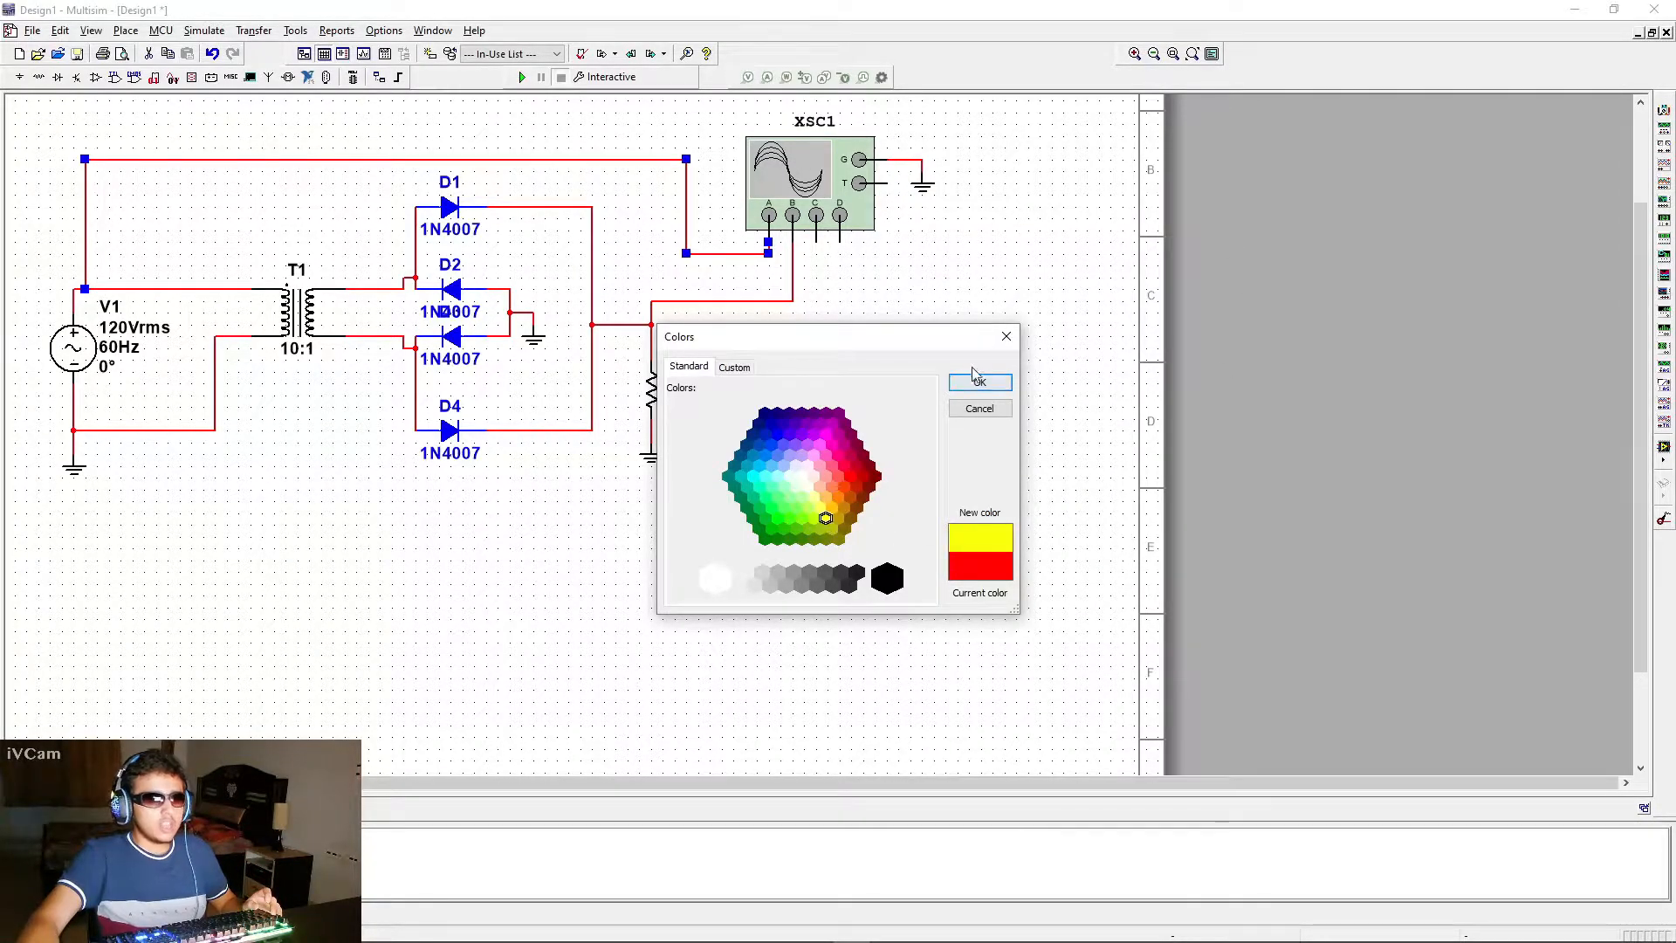
{"action": "left_click", "coordinate": [978, 381]}
Set the segment color of the oscilloscope's channel B wire to magenta
{"action": "left_click", "coordinate": [769, 302]}
{"action": "right_click", "coordinate": [768, 301]}
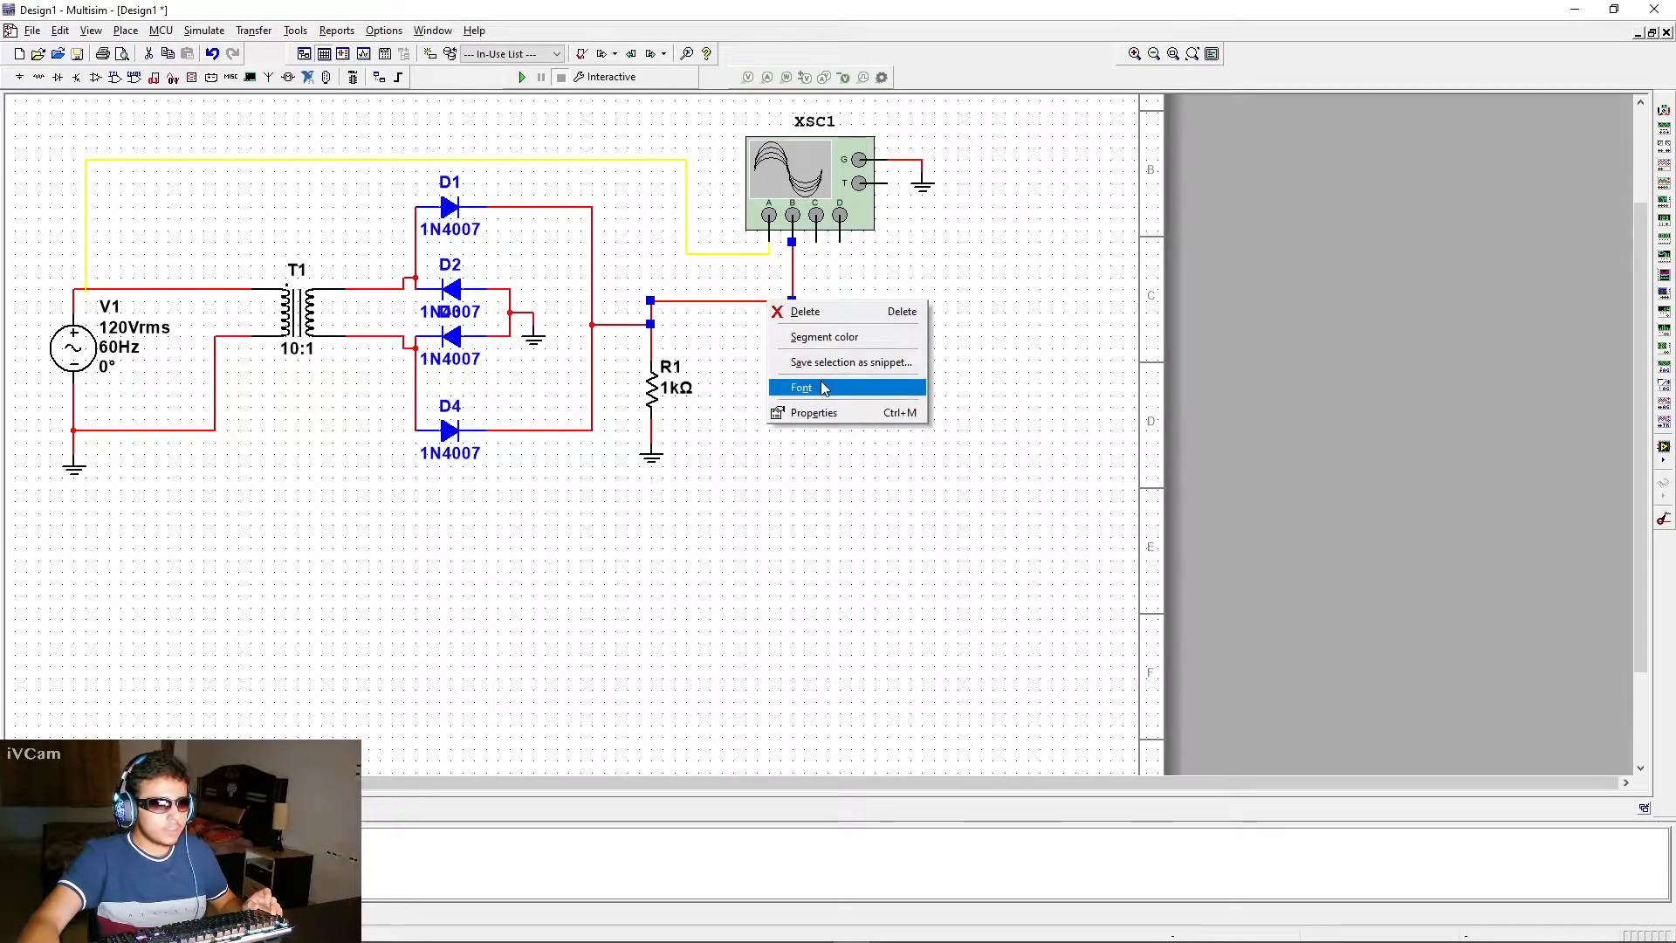
{"action": "left_click", "coordinate": [821, 339]}
{"action": "left_click", "coordinate": [825, 435]}
{"action": "left_click", "coordinate": [979, 383]}
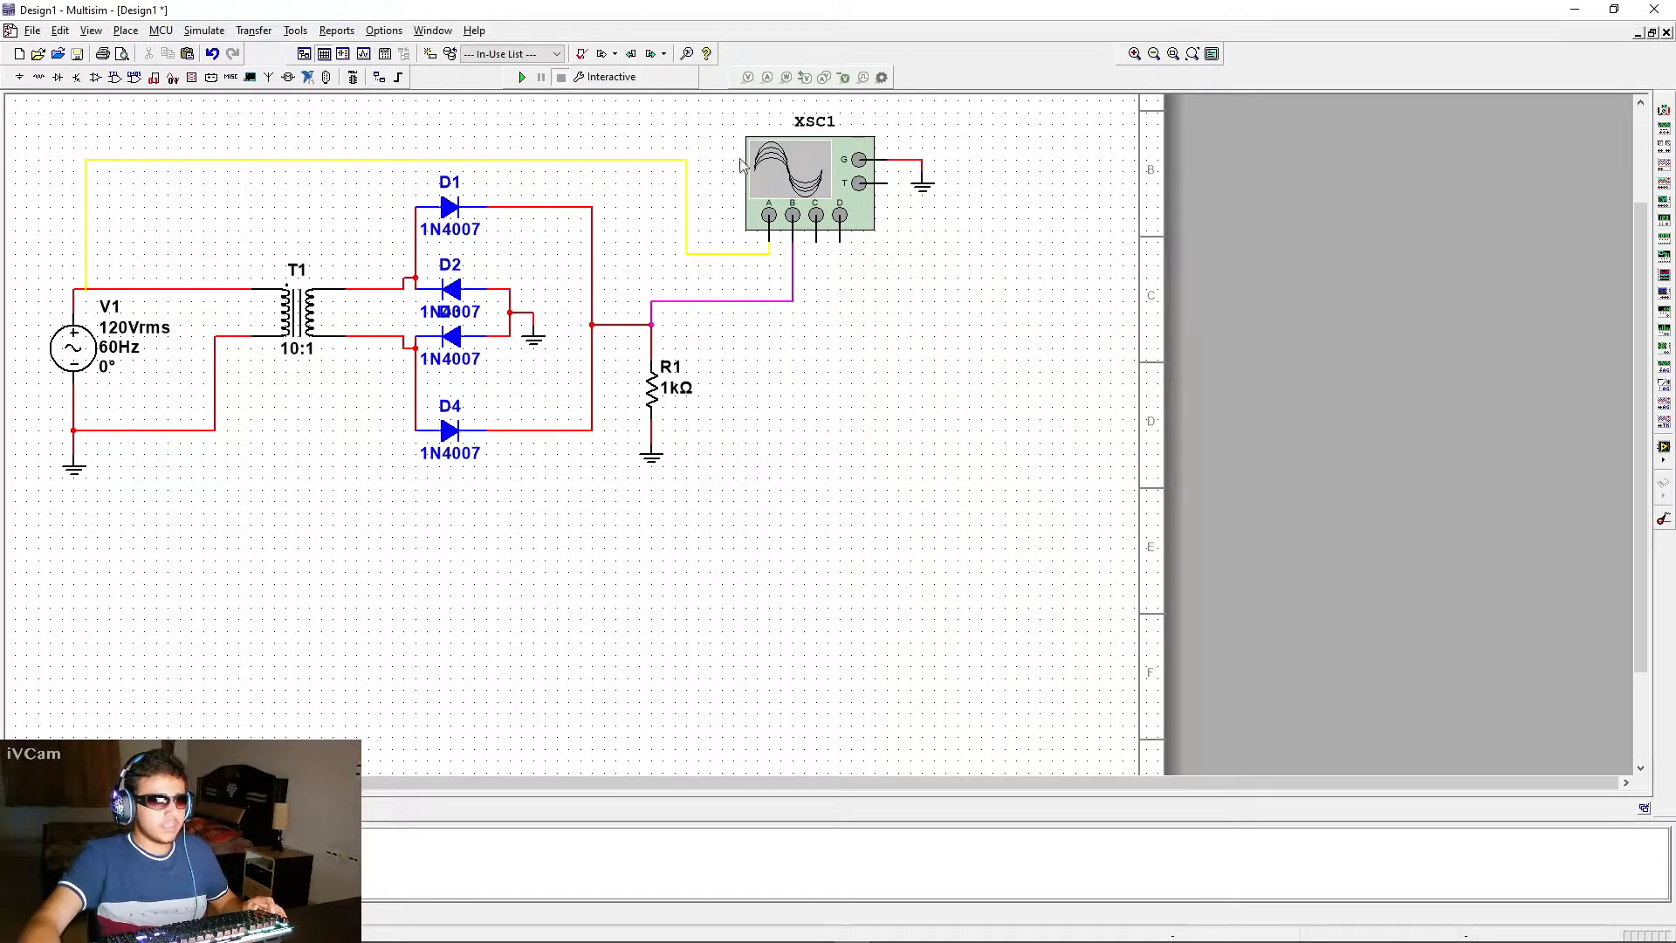
Enable the maximum time step for the interactive simulation, set it to 1e-006 s, and save the analysis settings
{"action": "left_click_drag", "start_coordinate": [902, 423], "coordinate": [732, 451]}
{"action": "scroll", "coordinate": [882, 486], "scroll_direction": "down", "scroll_amount": 1}
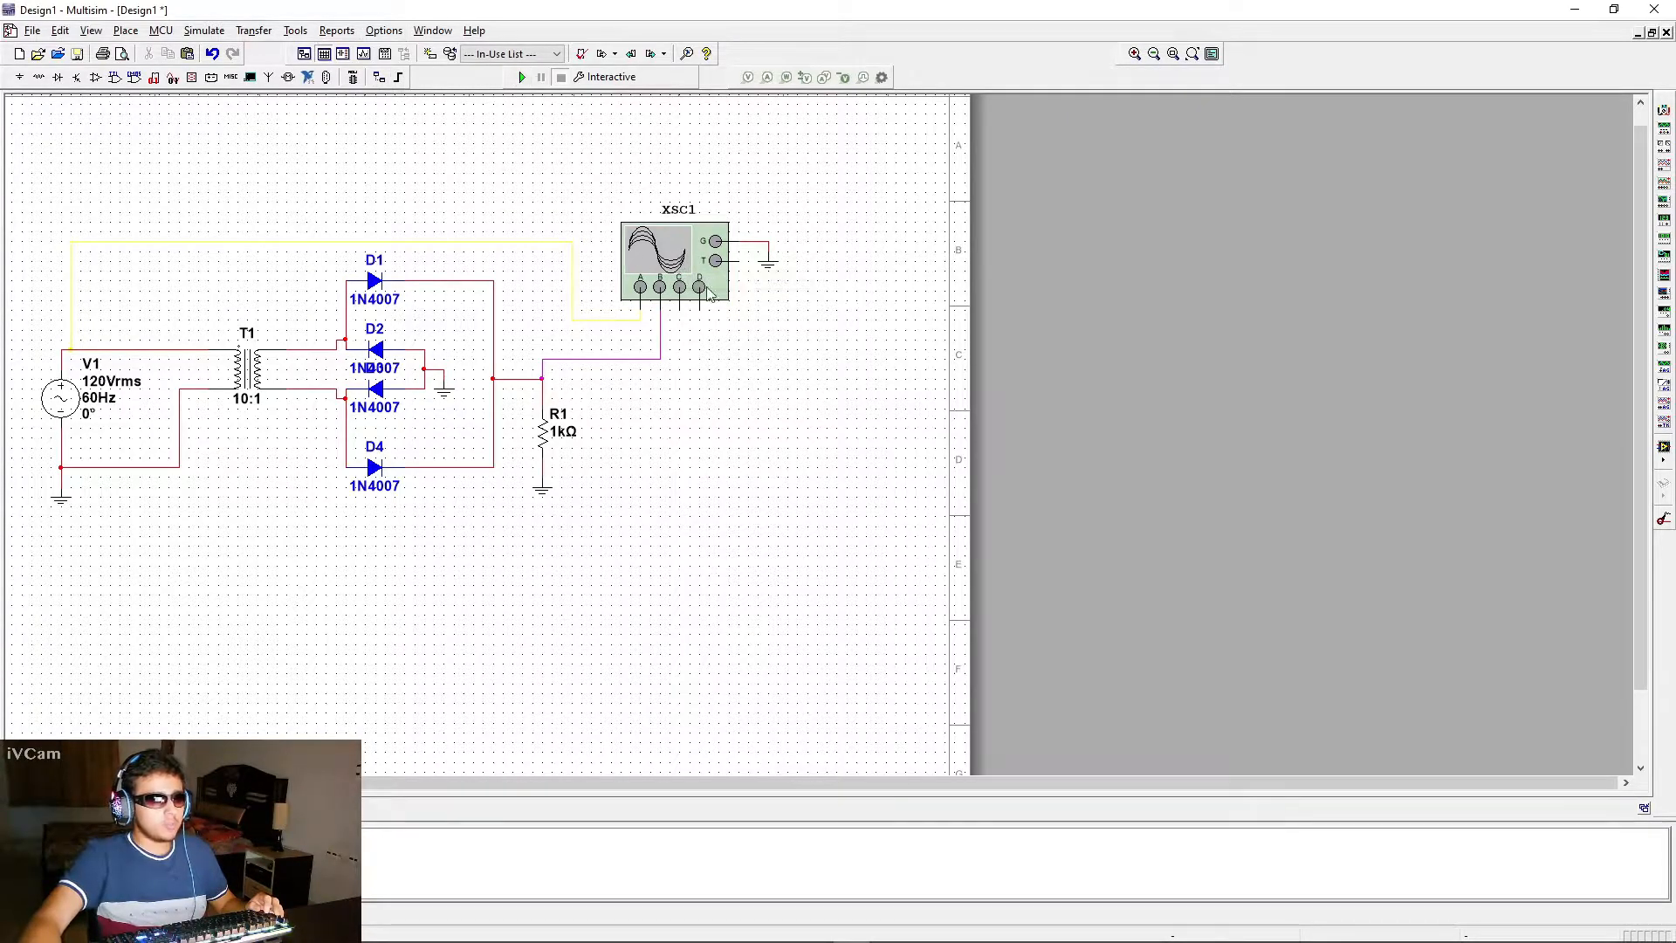
{"action": "left_click", "coordinate": [204, 31]}
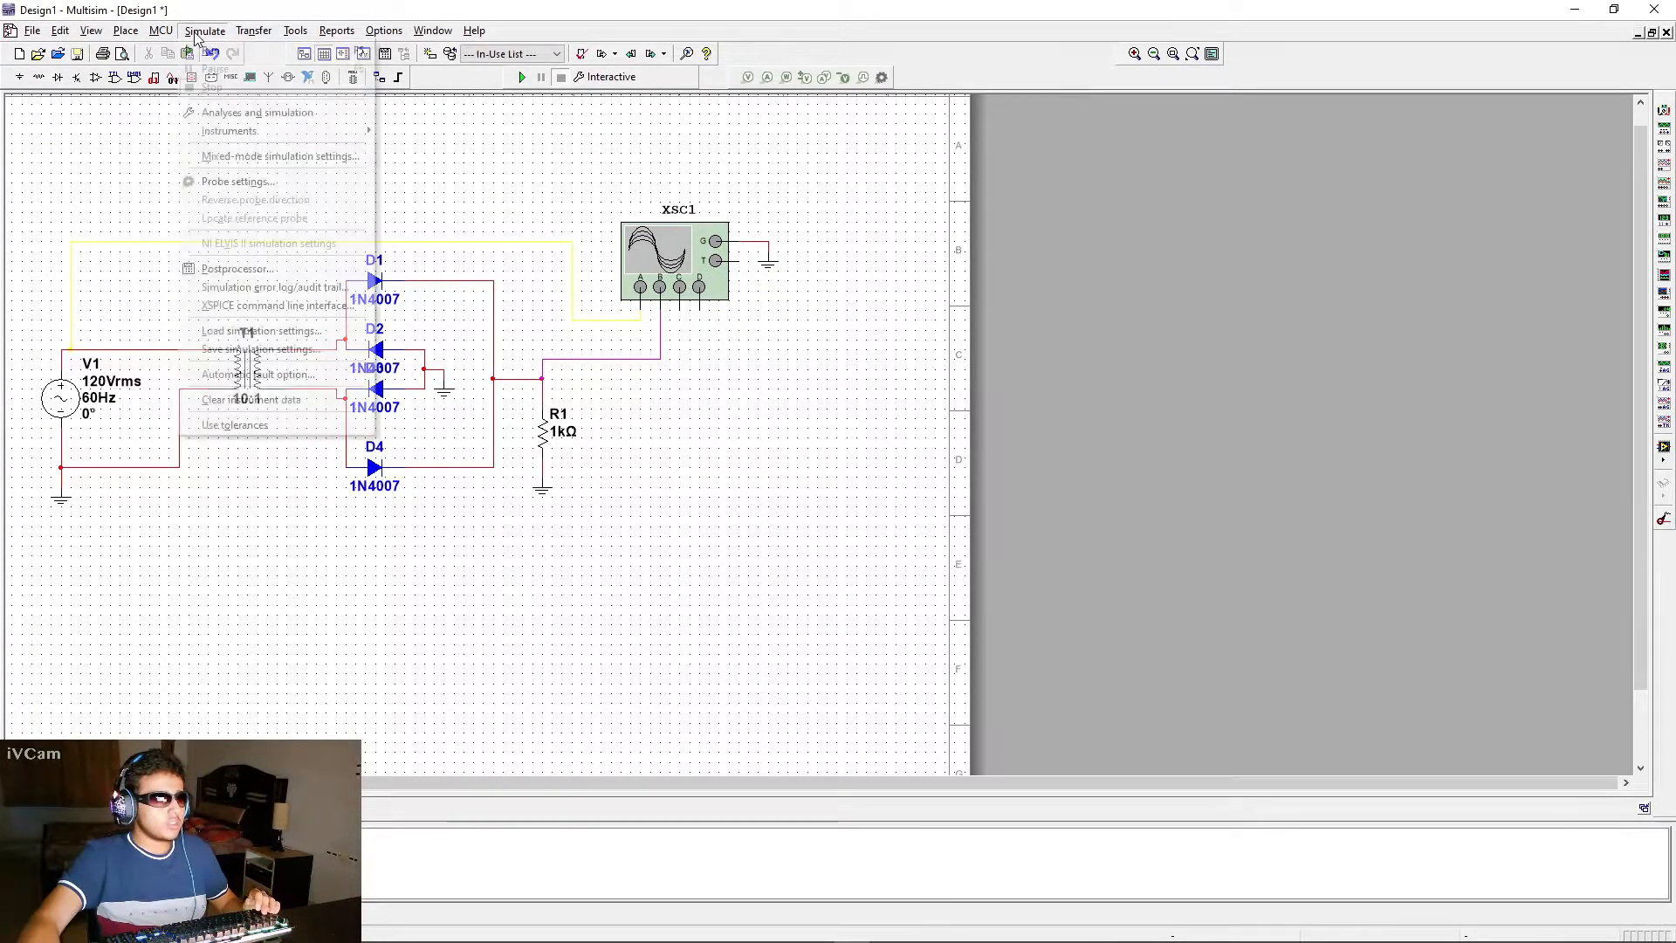
{"action": "left_click", "coordinate": [225, 116]}
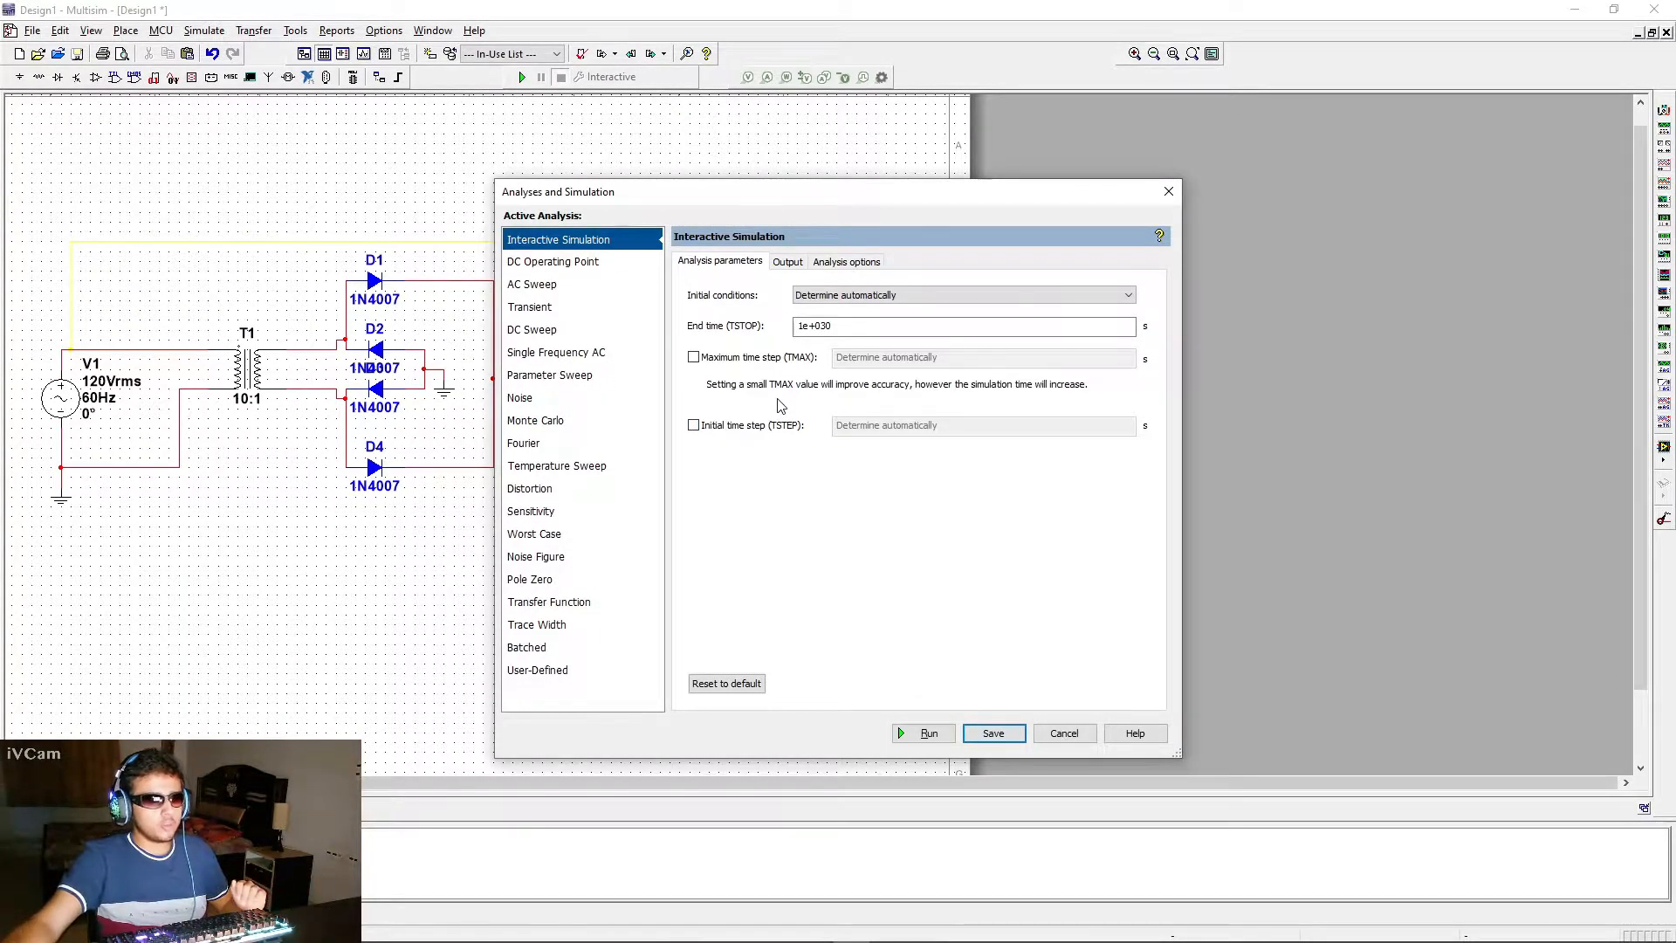
{"action": "left_click", "coordinate": [694, 357]}
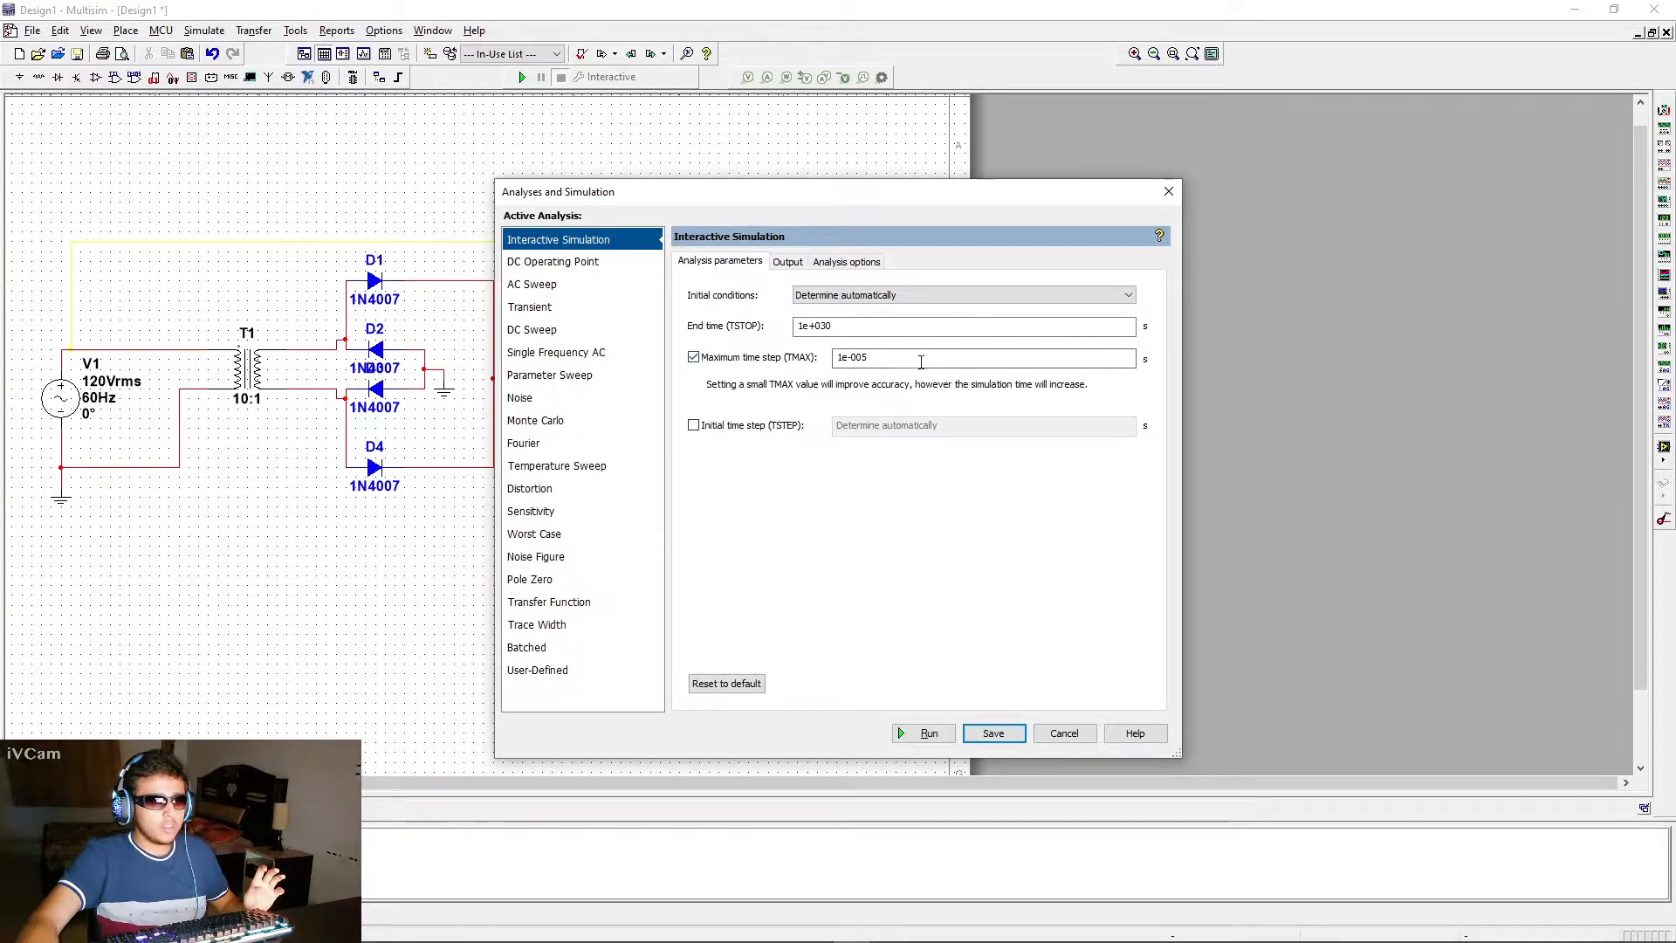
{"action": "left_click", "coordinate": [887, 359]}
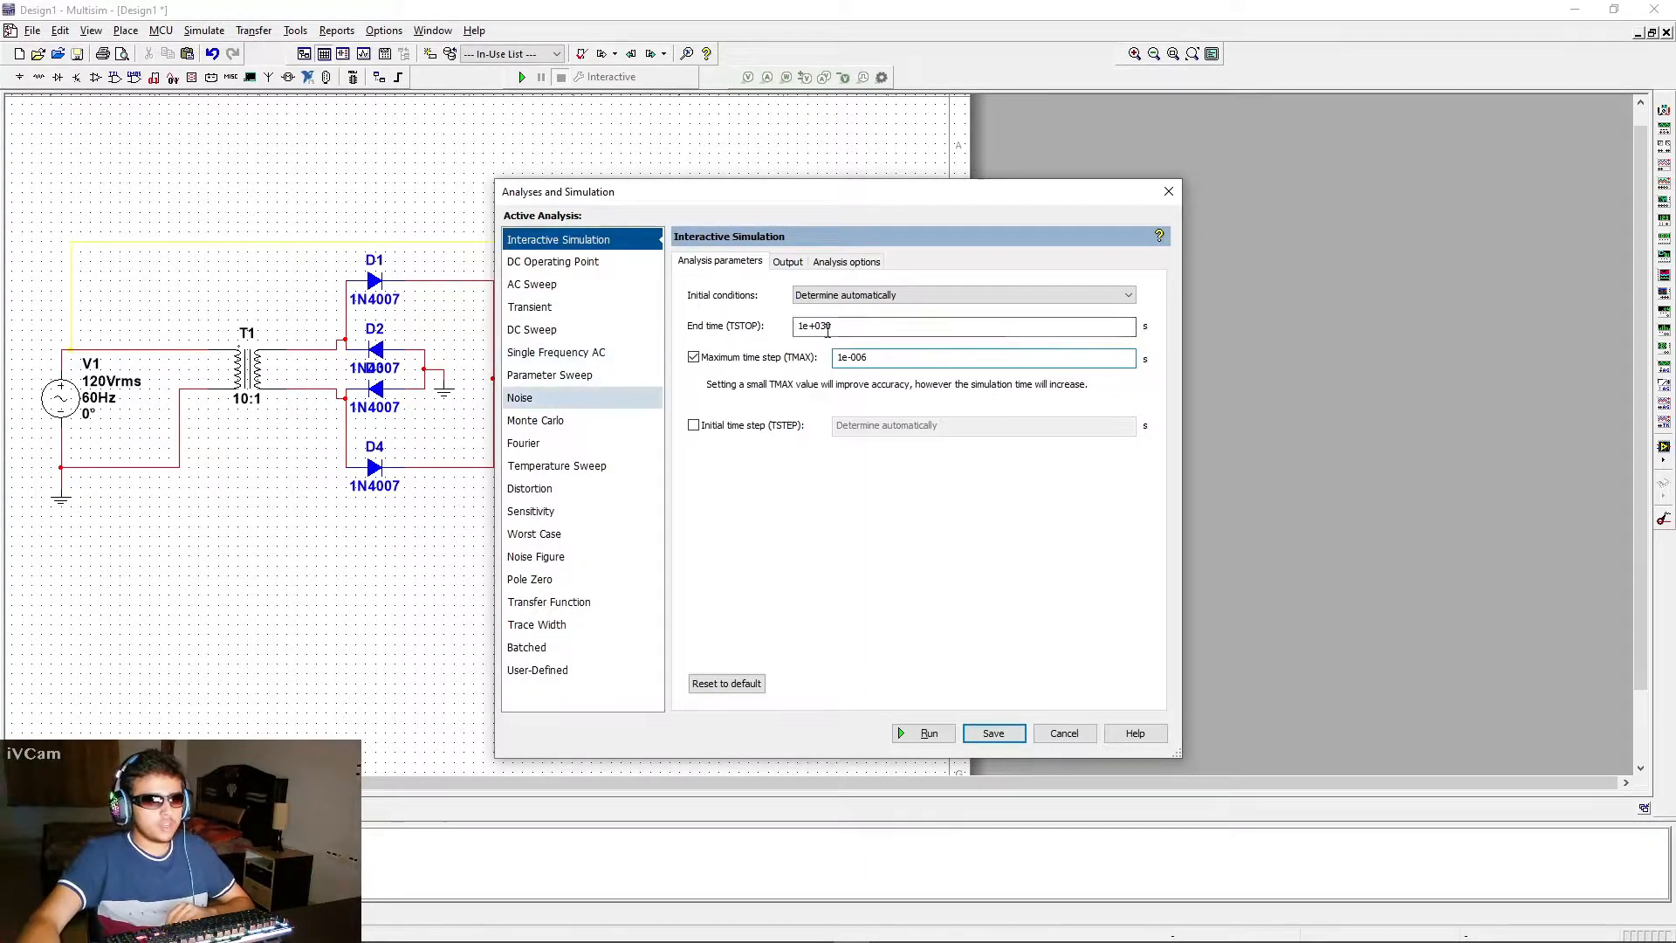
{"action": "left_click", "coordinate": [994, 733]}
Open the four channel oscilloscope's display, enlarge it beside the circuit, and run the simulation
{"action": "double_click", "coordinate": [636, 268]}
{"action": "left_click_drag", "start_coordinate": [885, 291], "coordinate": [1109, 146]}
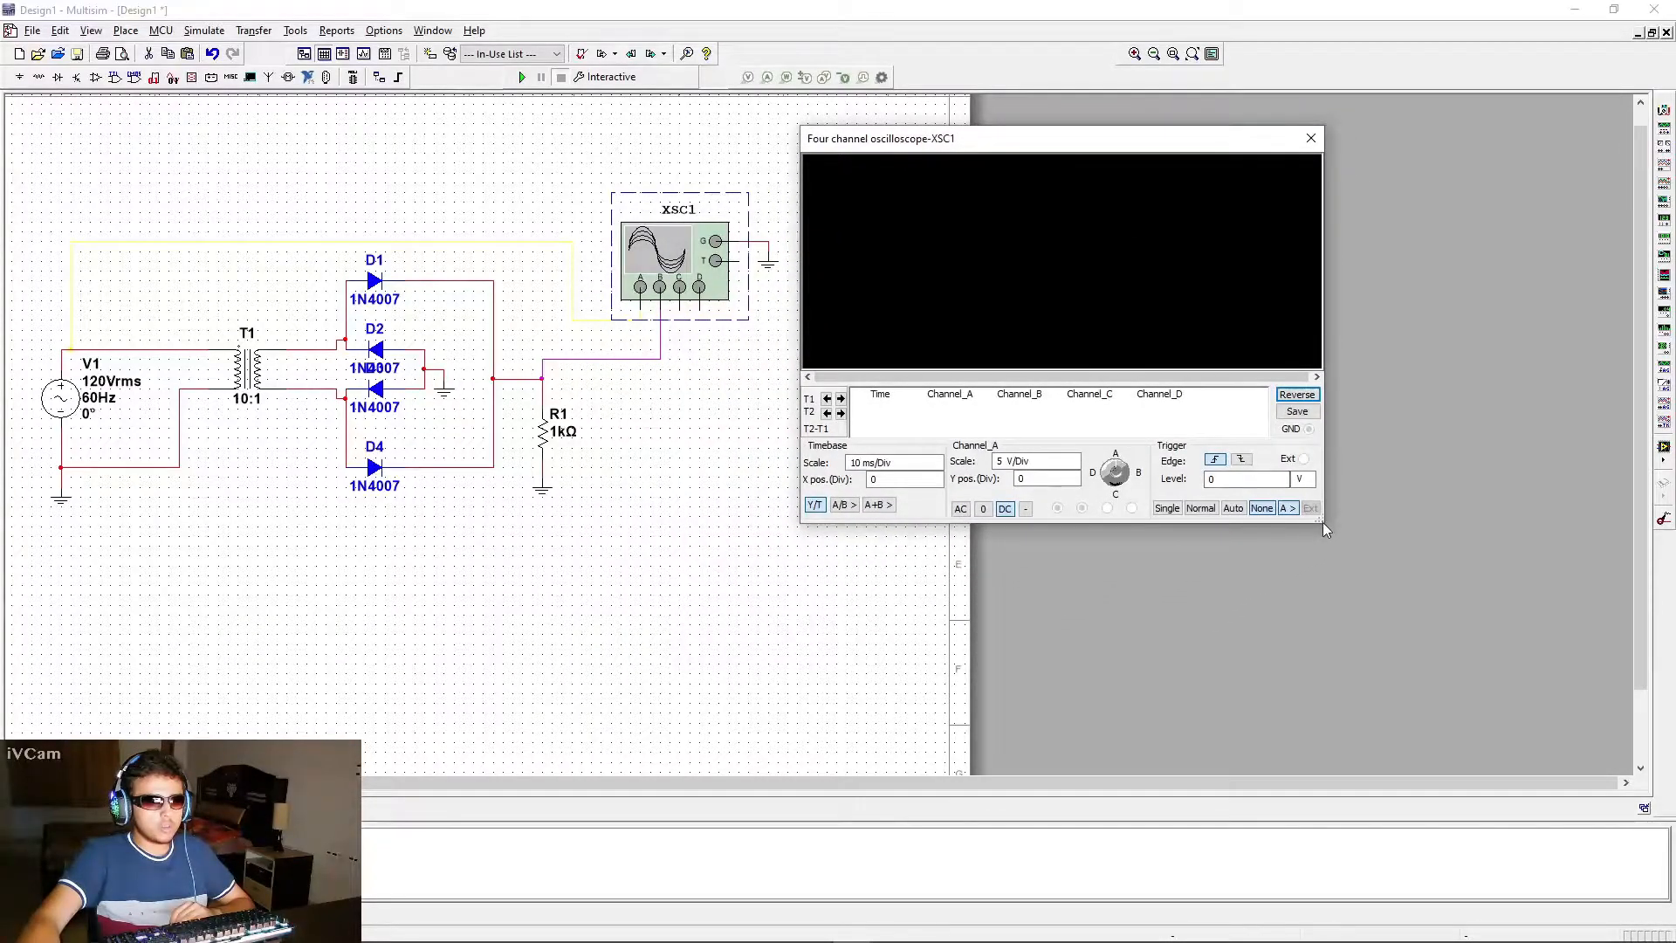
{"action": "left_click_drag", "start_coordinate": [1322, 524], "coordinate": [1665, 787]}
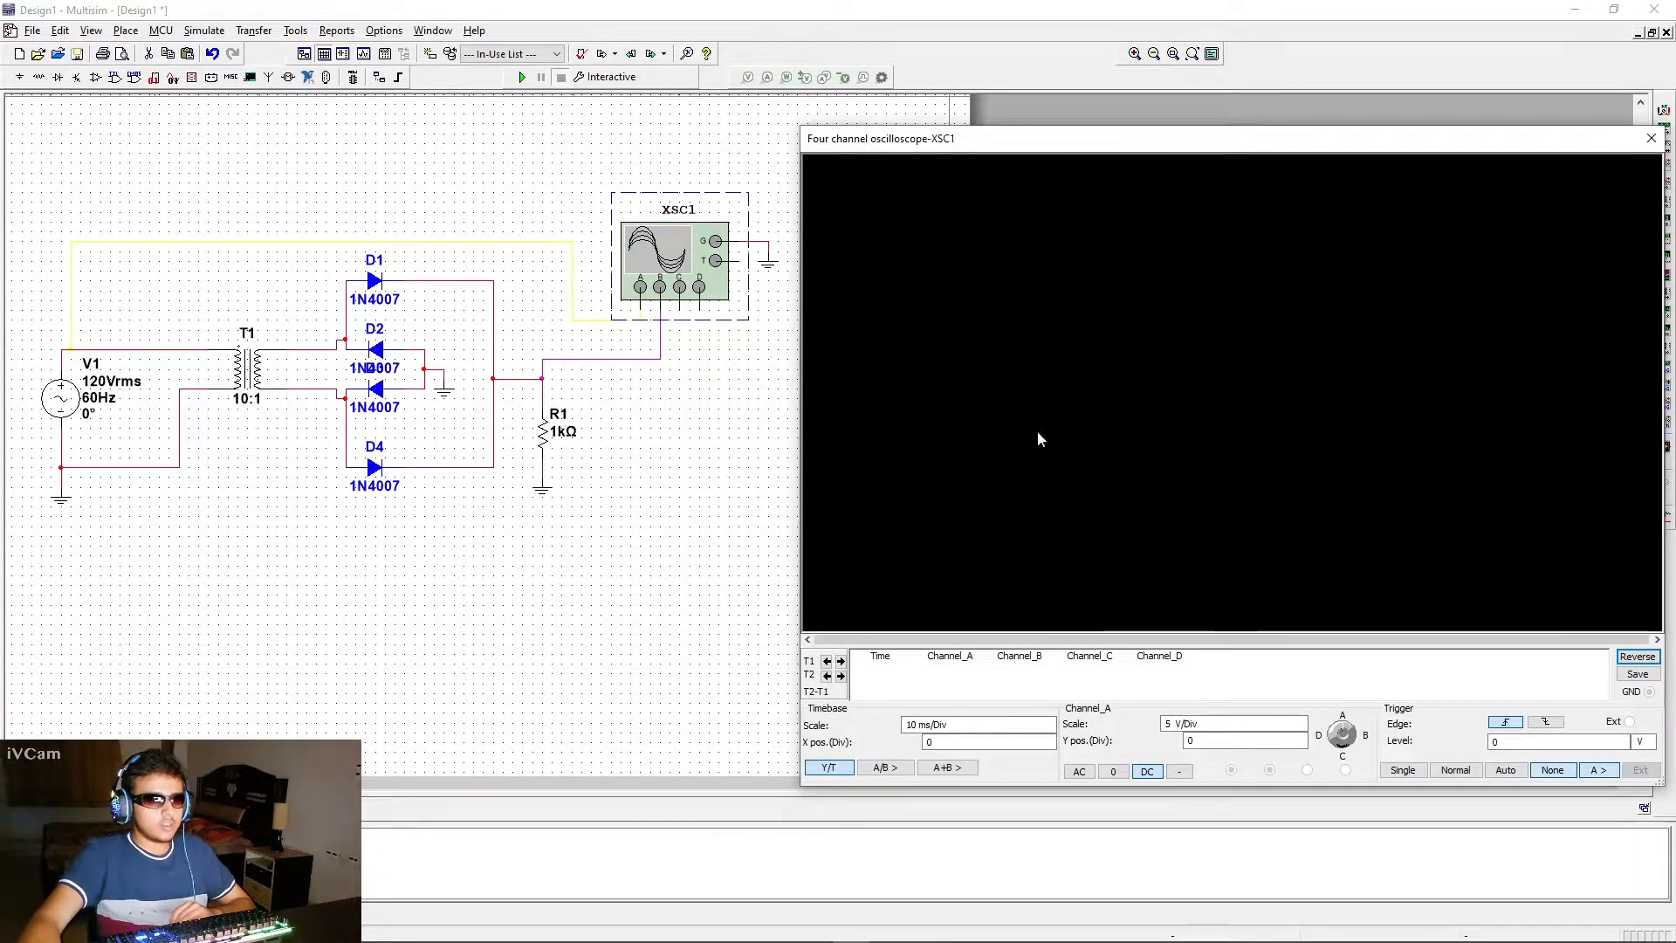
{"action": "left_click", "coordinate": [521, 77]}
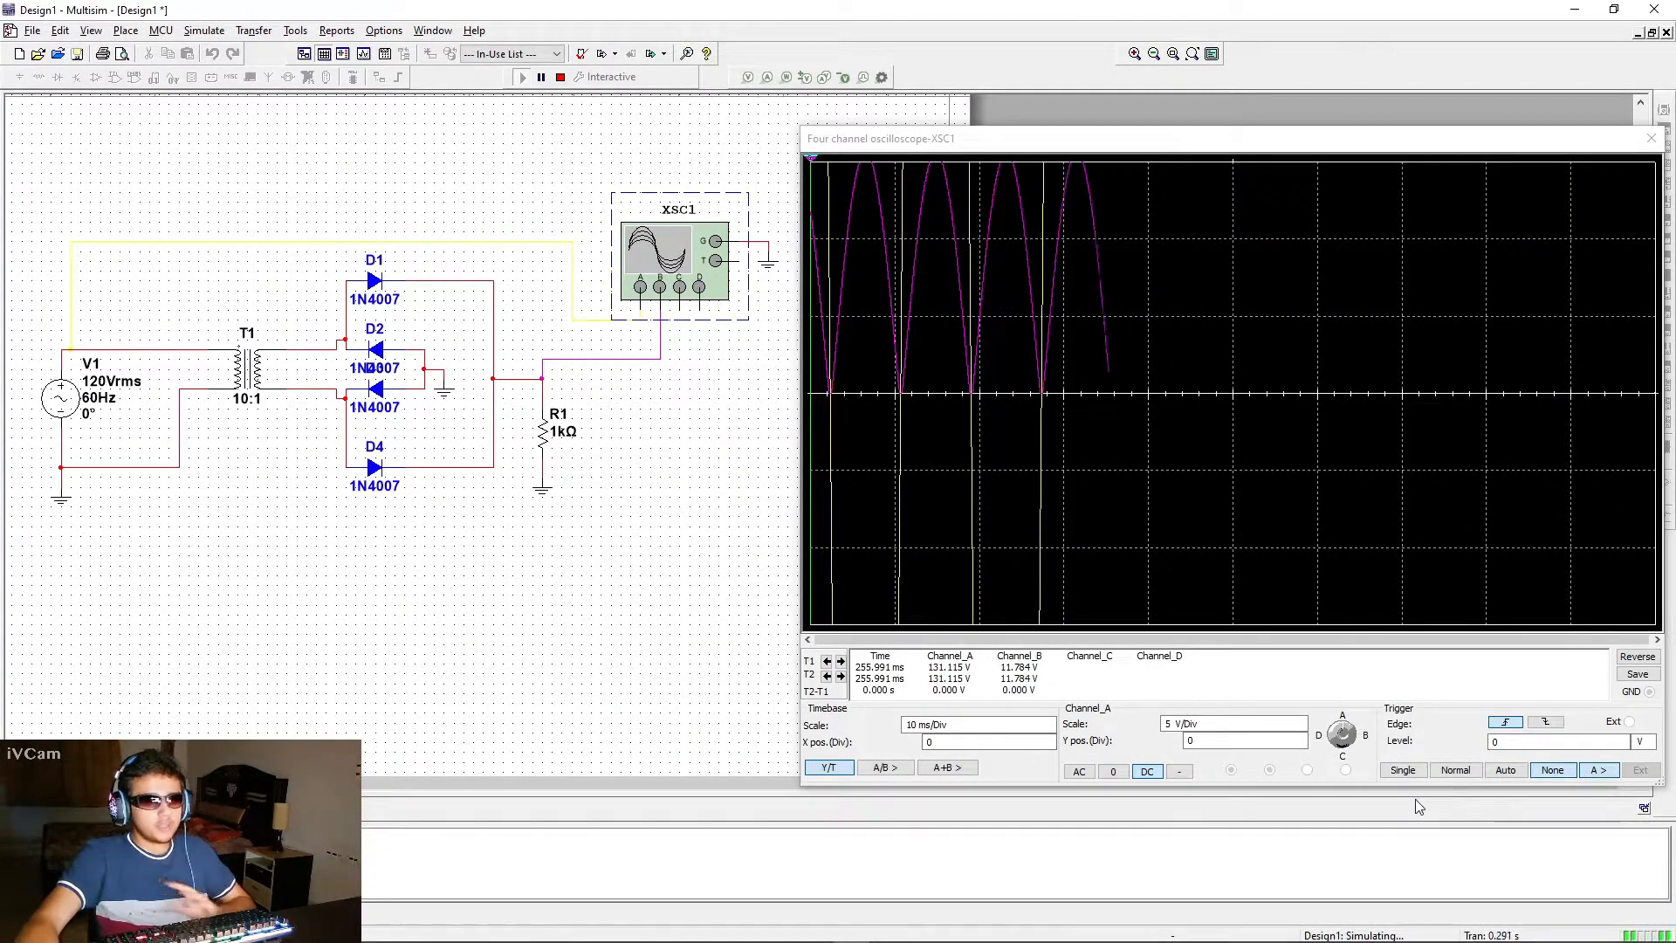
Set the oscilloscope's trigger mode to Normal and channel A's scale to 200 V/Div
{"action": "left_click", "coordinate": [1451, 772]}
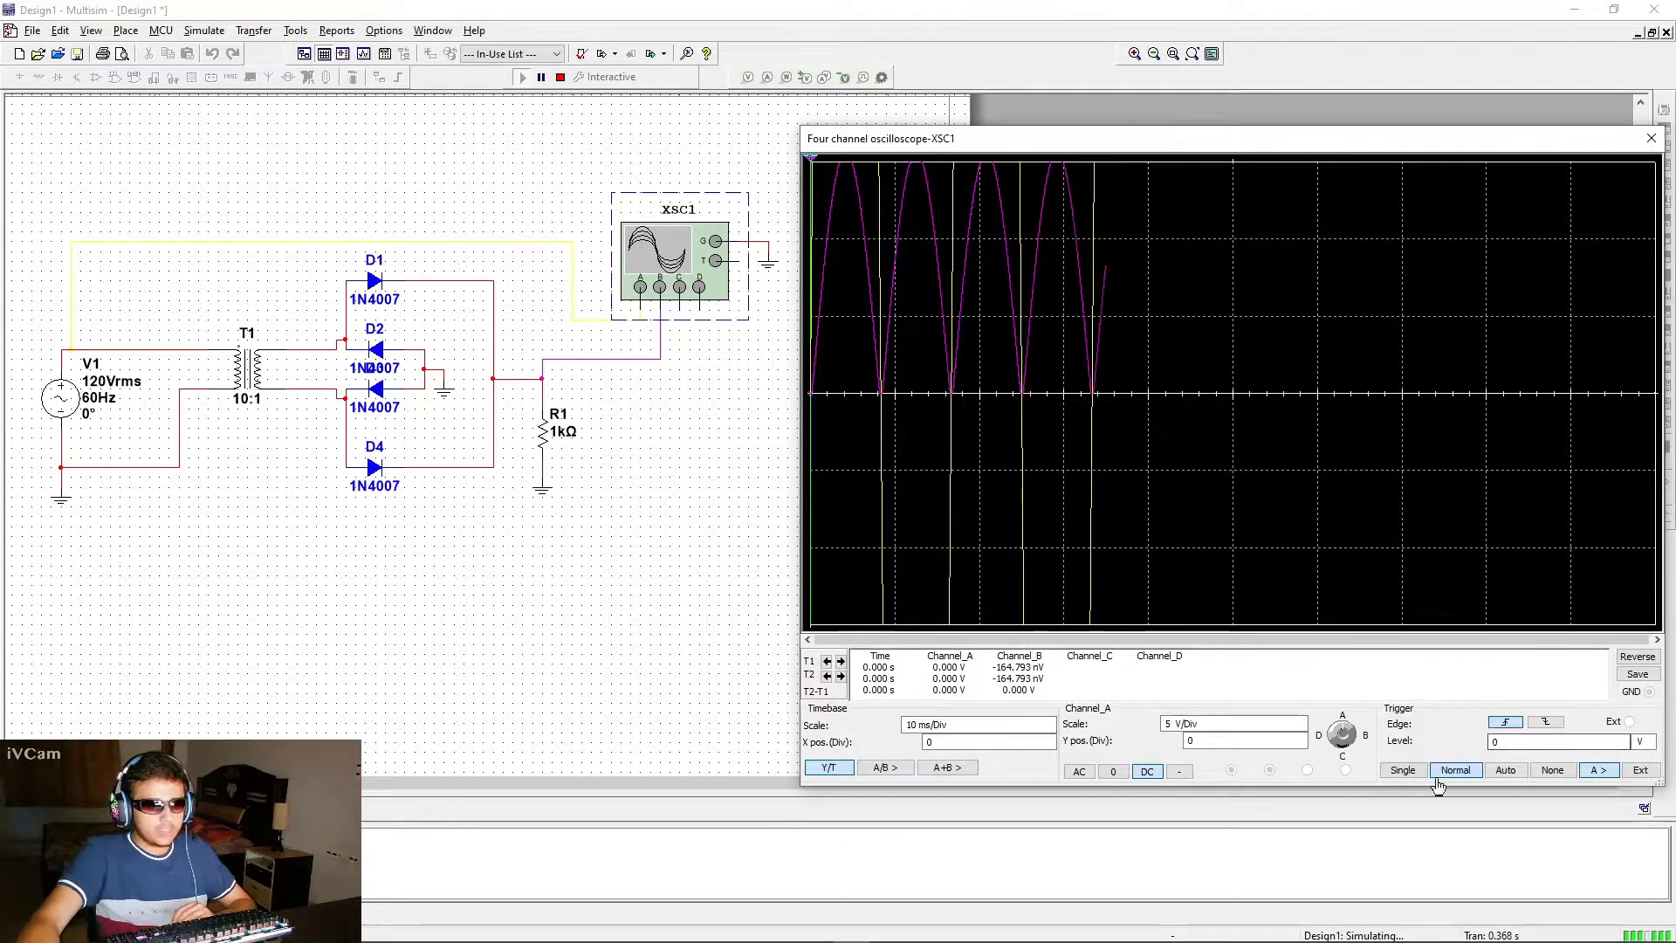
{"action": "left_click", "coordinate": [1351, 735]}
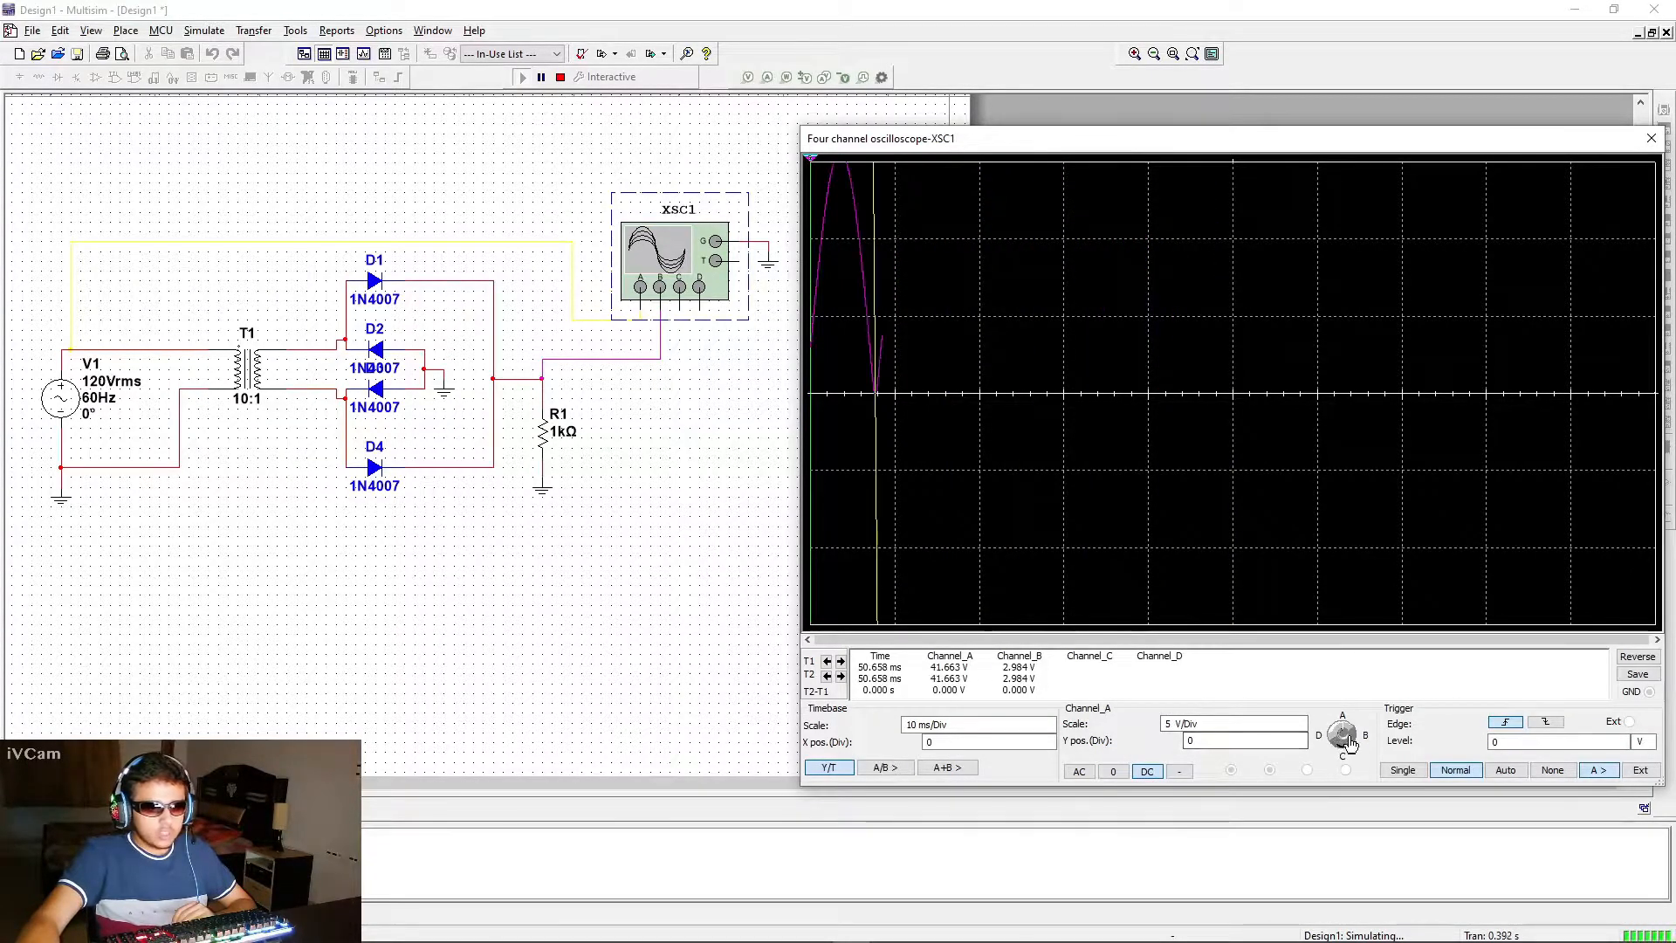
{"action": "left_click", "coordinate": [1336, 734]}
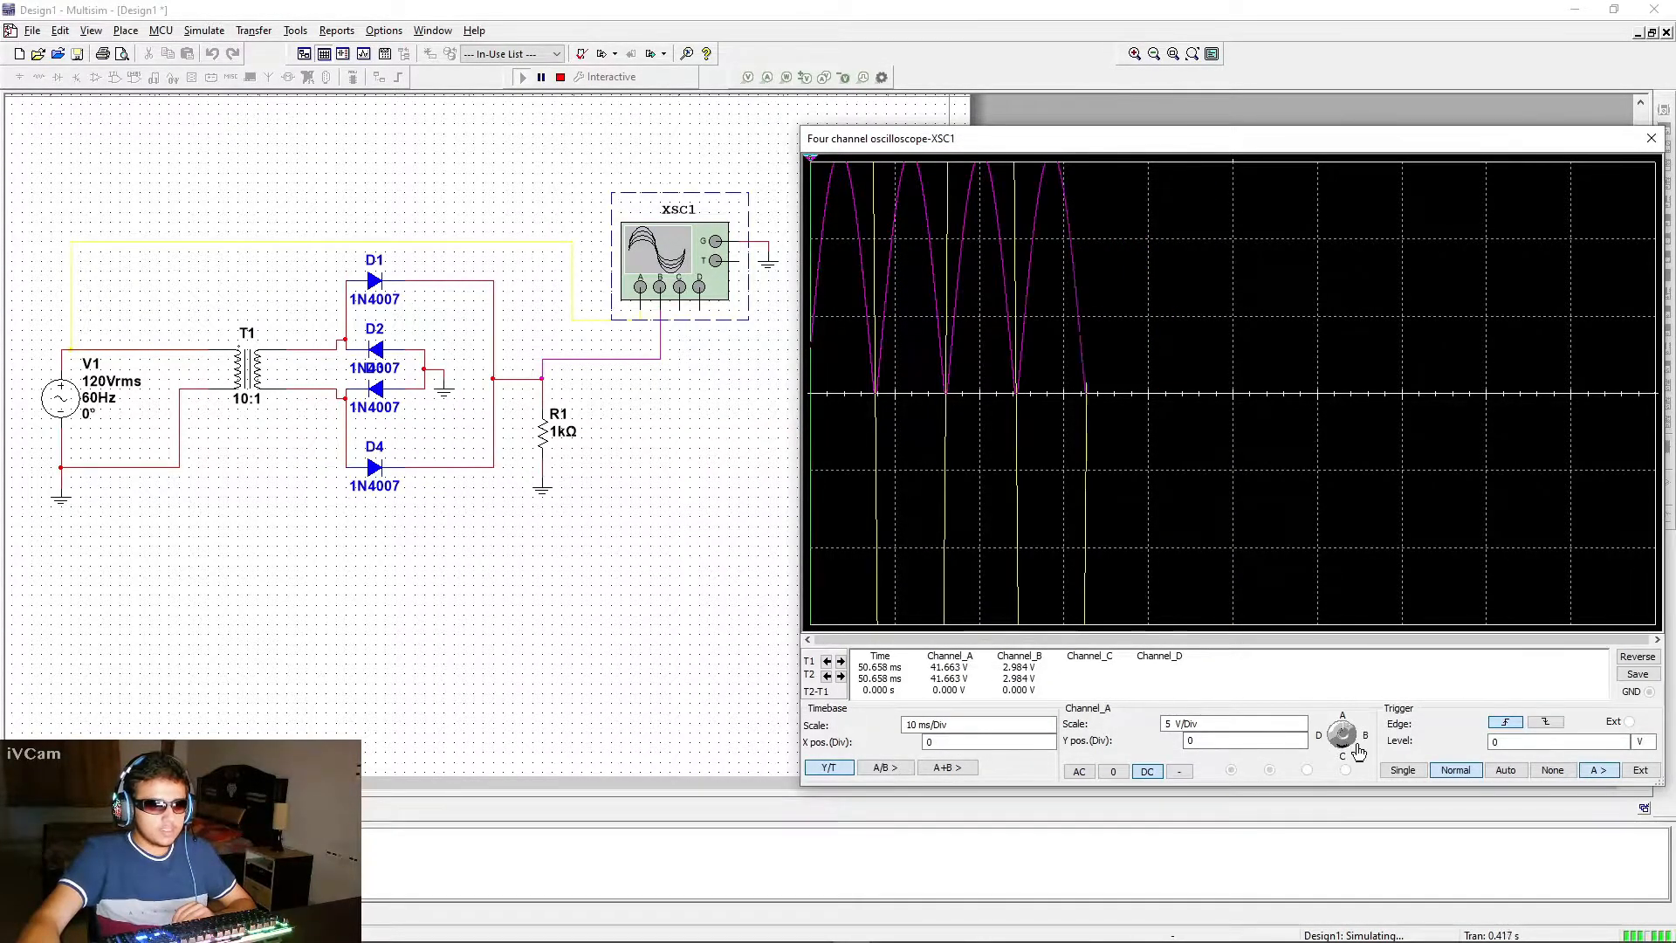
{"action": "left_click", "coordinate": [1230, 727]}
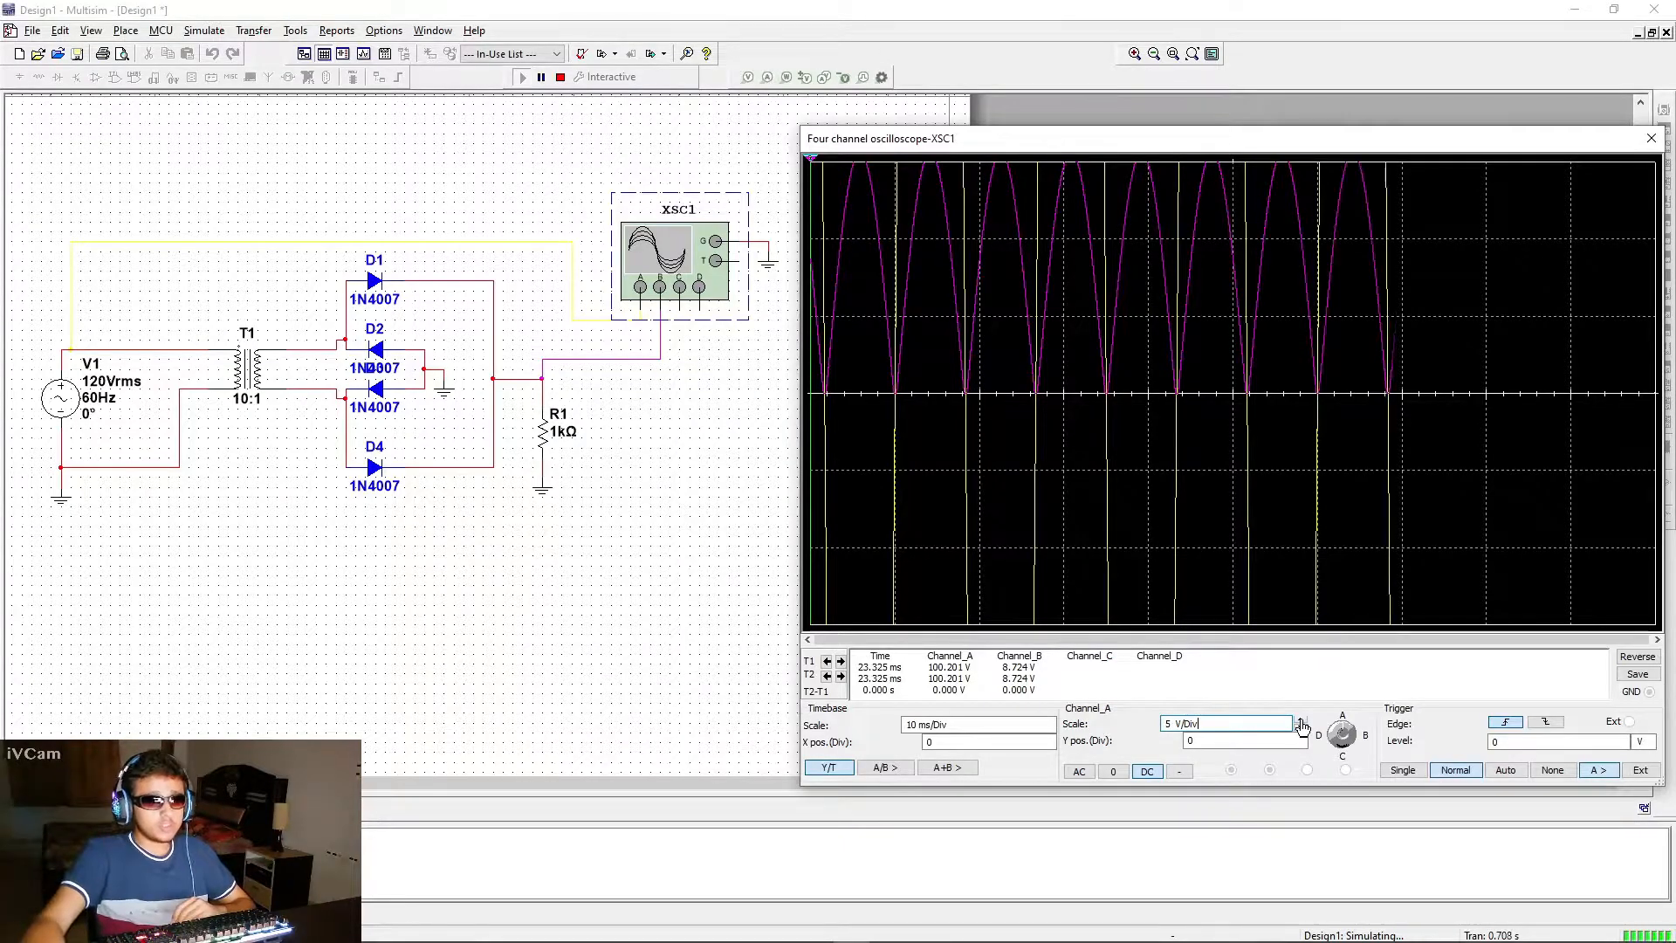
{"action": "left_click", "coordinate": [1301, 721]}
{"action": "left_click", "coordinate": [1300, 721]}
{"action": "left_click", "coordinate": [1301, 722]}
{"action": "left_click", "coordinate": [1301, 721]}
{"action": "left_click", "coordinate": [1301, 721]}
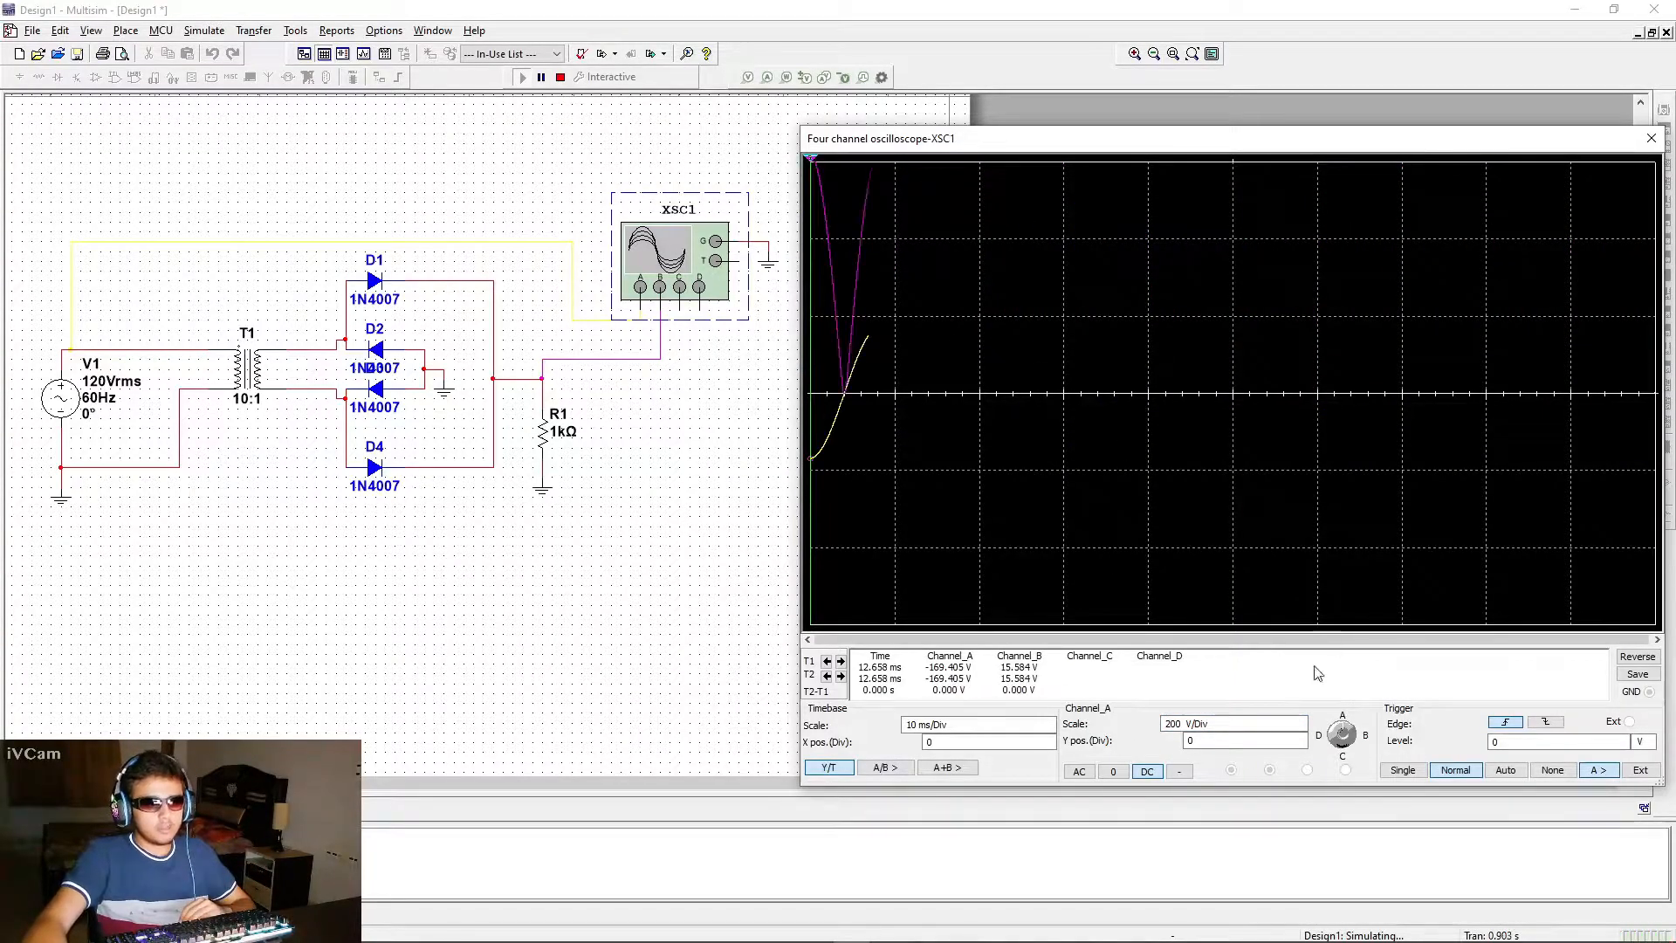
Shift channel A's trace down by setting its Y position to -1 division
{"action": "left_click", "coordinate": [1237, 742]}
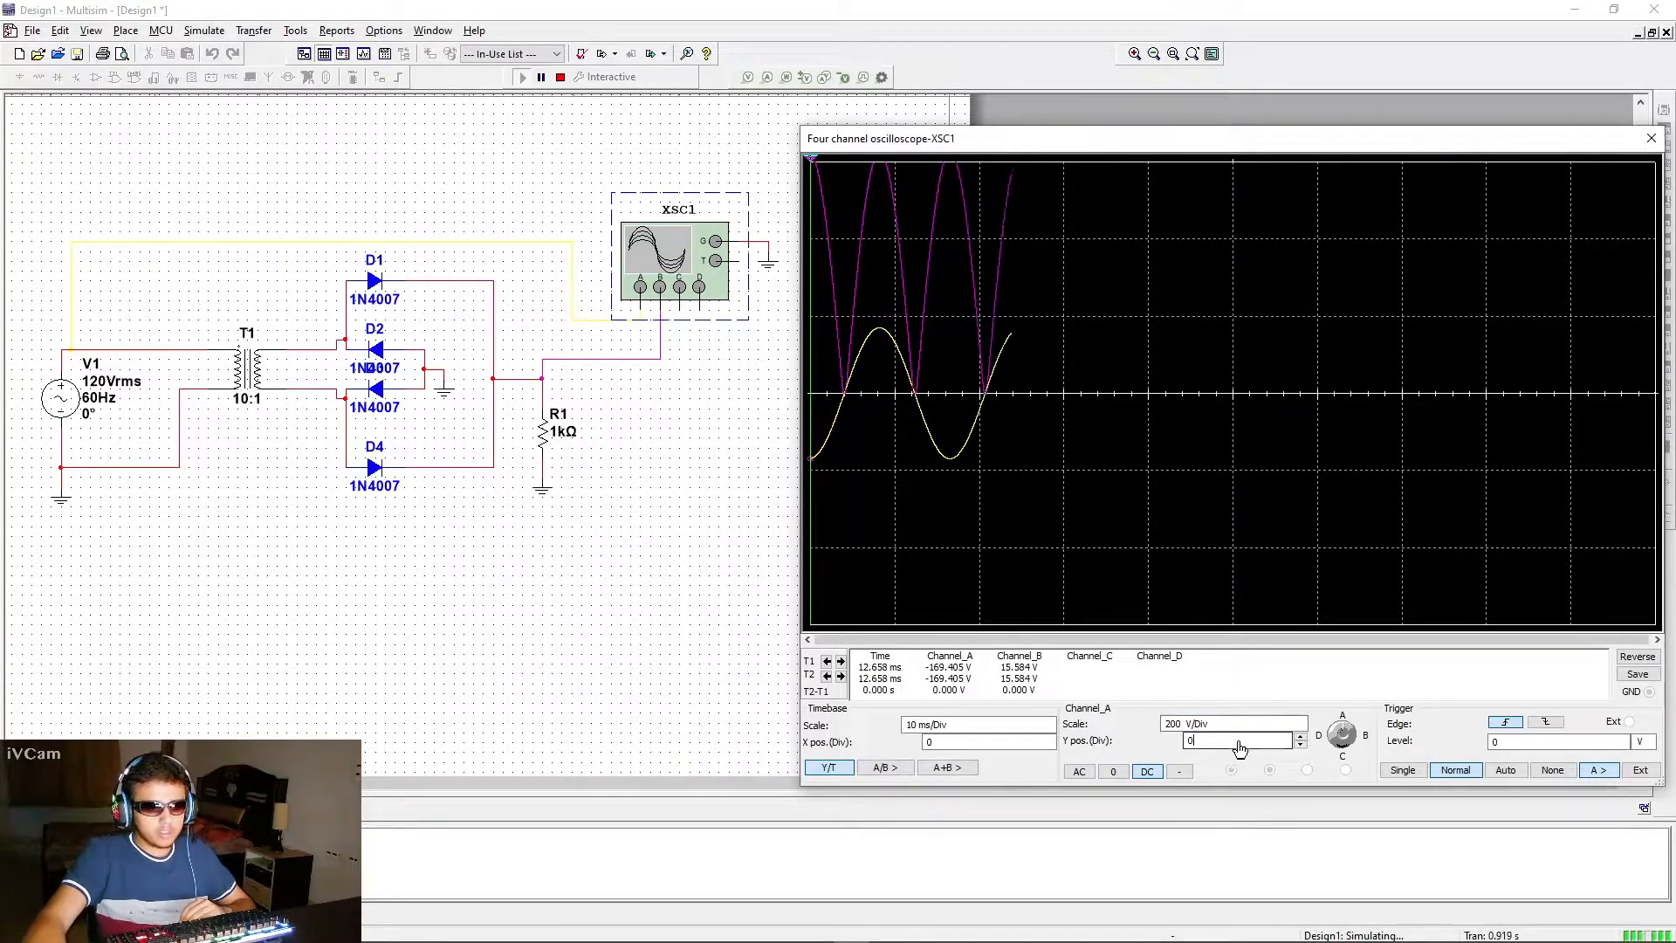
{"action": "left_click", "coordinate": [1301, 747]}
{"action": "left_click", "coordinate": [1301, 746]}
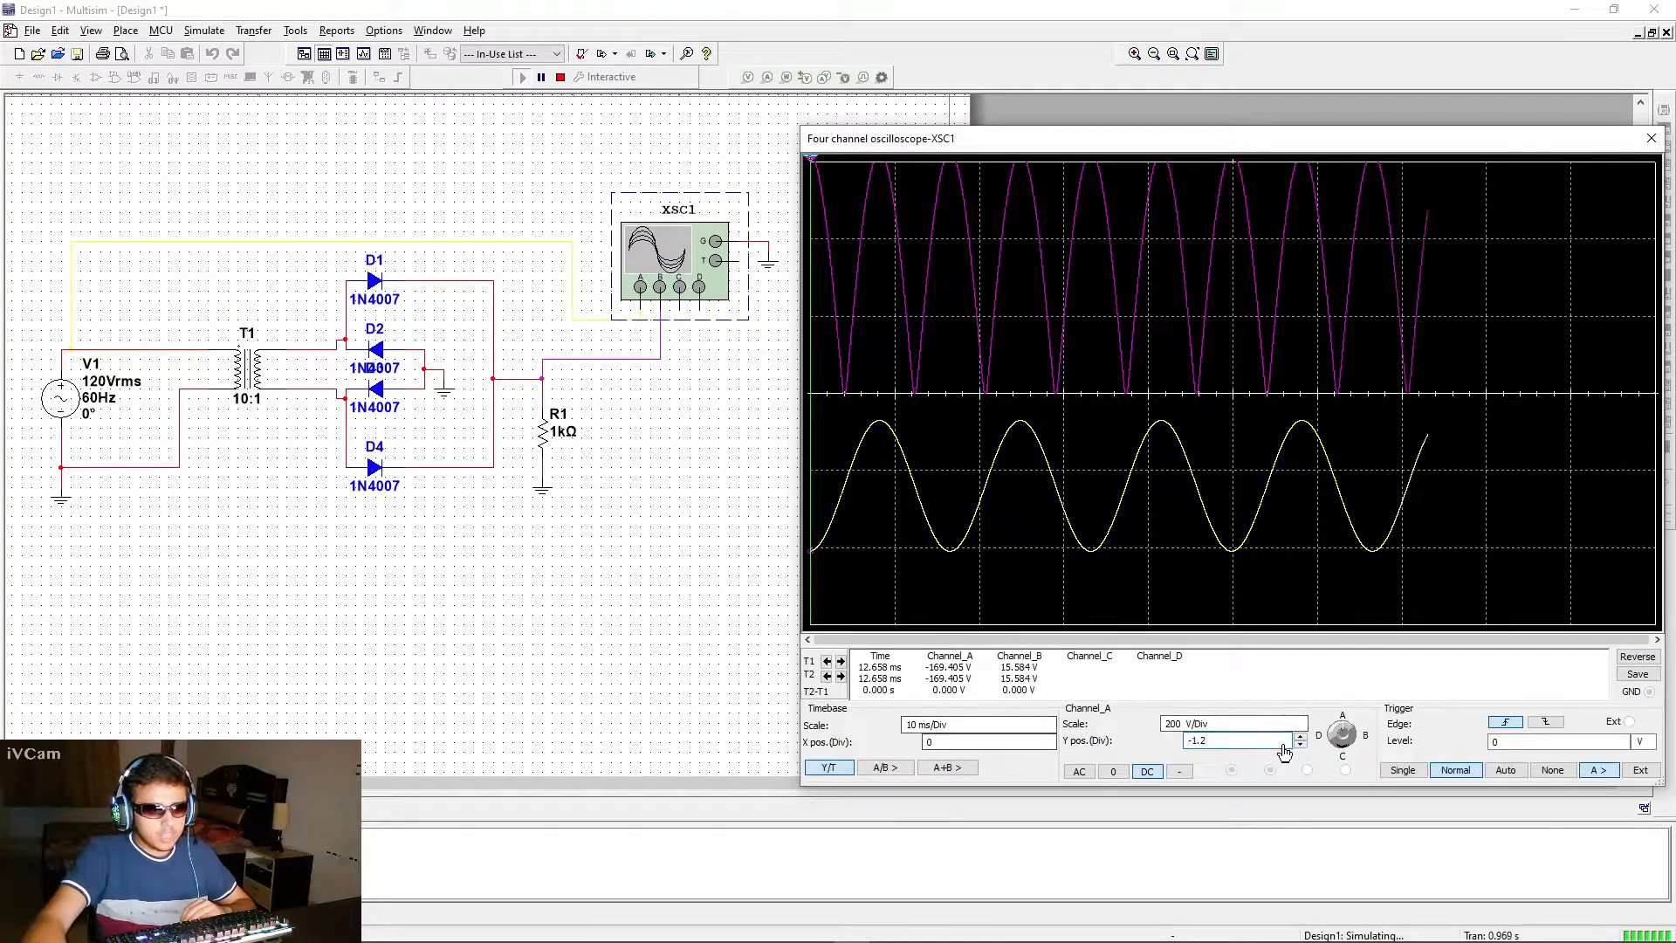
{"action": "left_click", "coordinate": [1301, 738]}
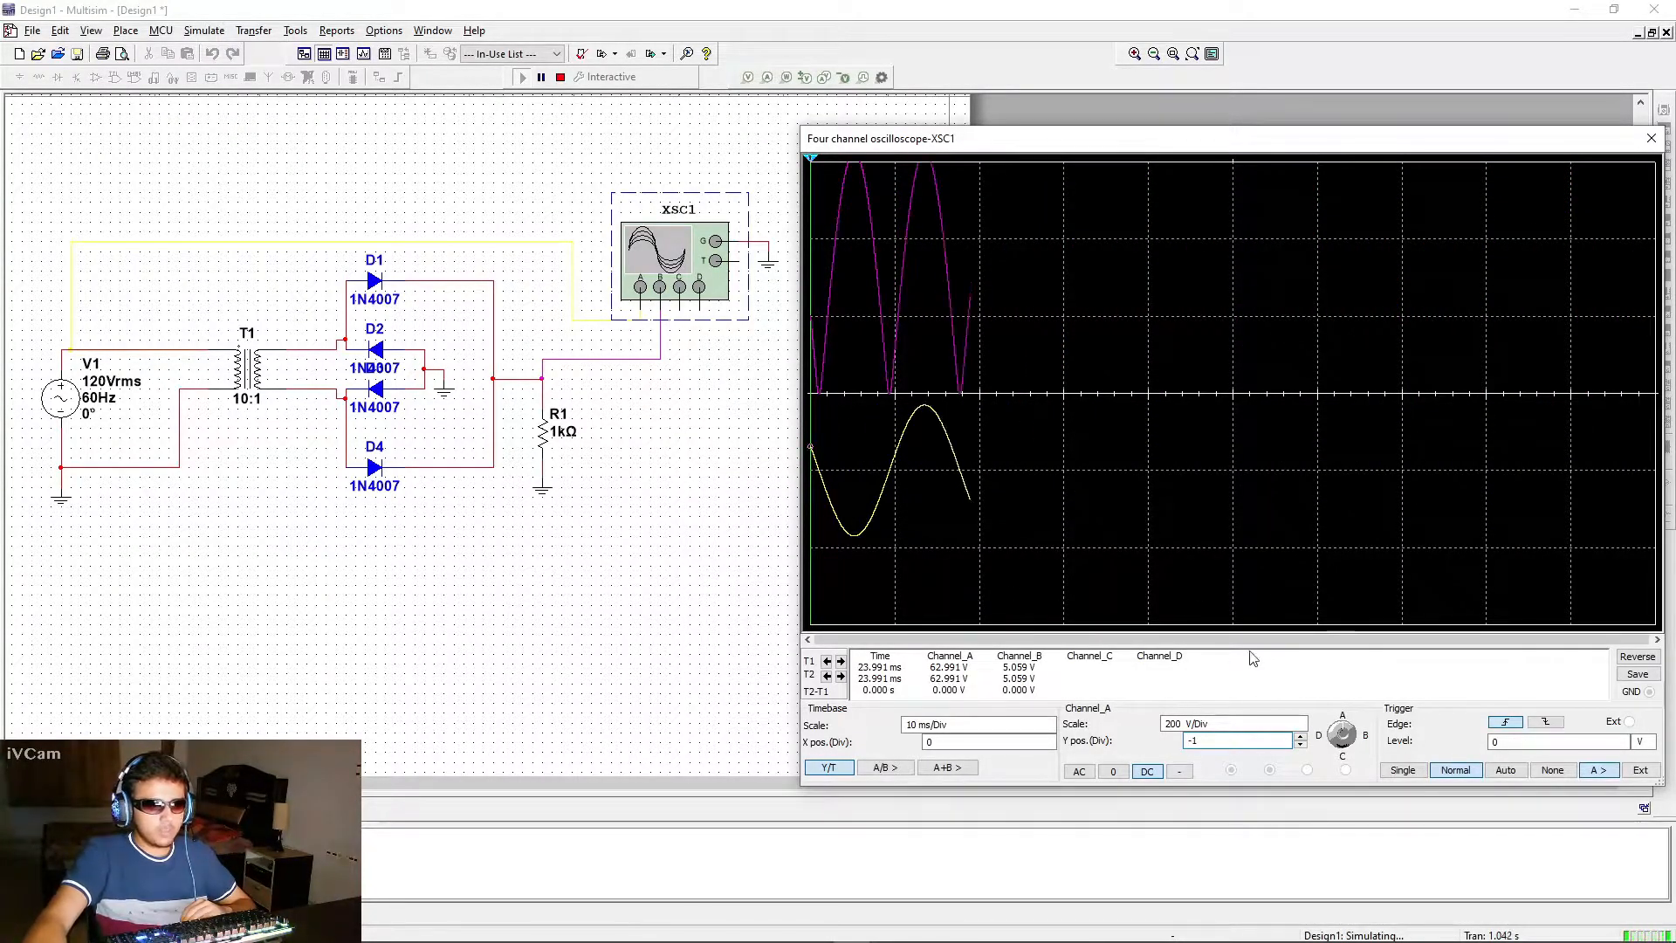
Switch the oscilloscope controls to channel B and set its scale to 10 V/Div
{"action": "left_click", "coordinate": [1358, 736]}
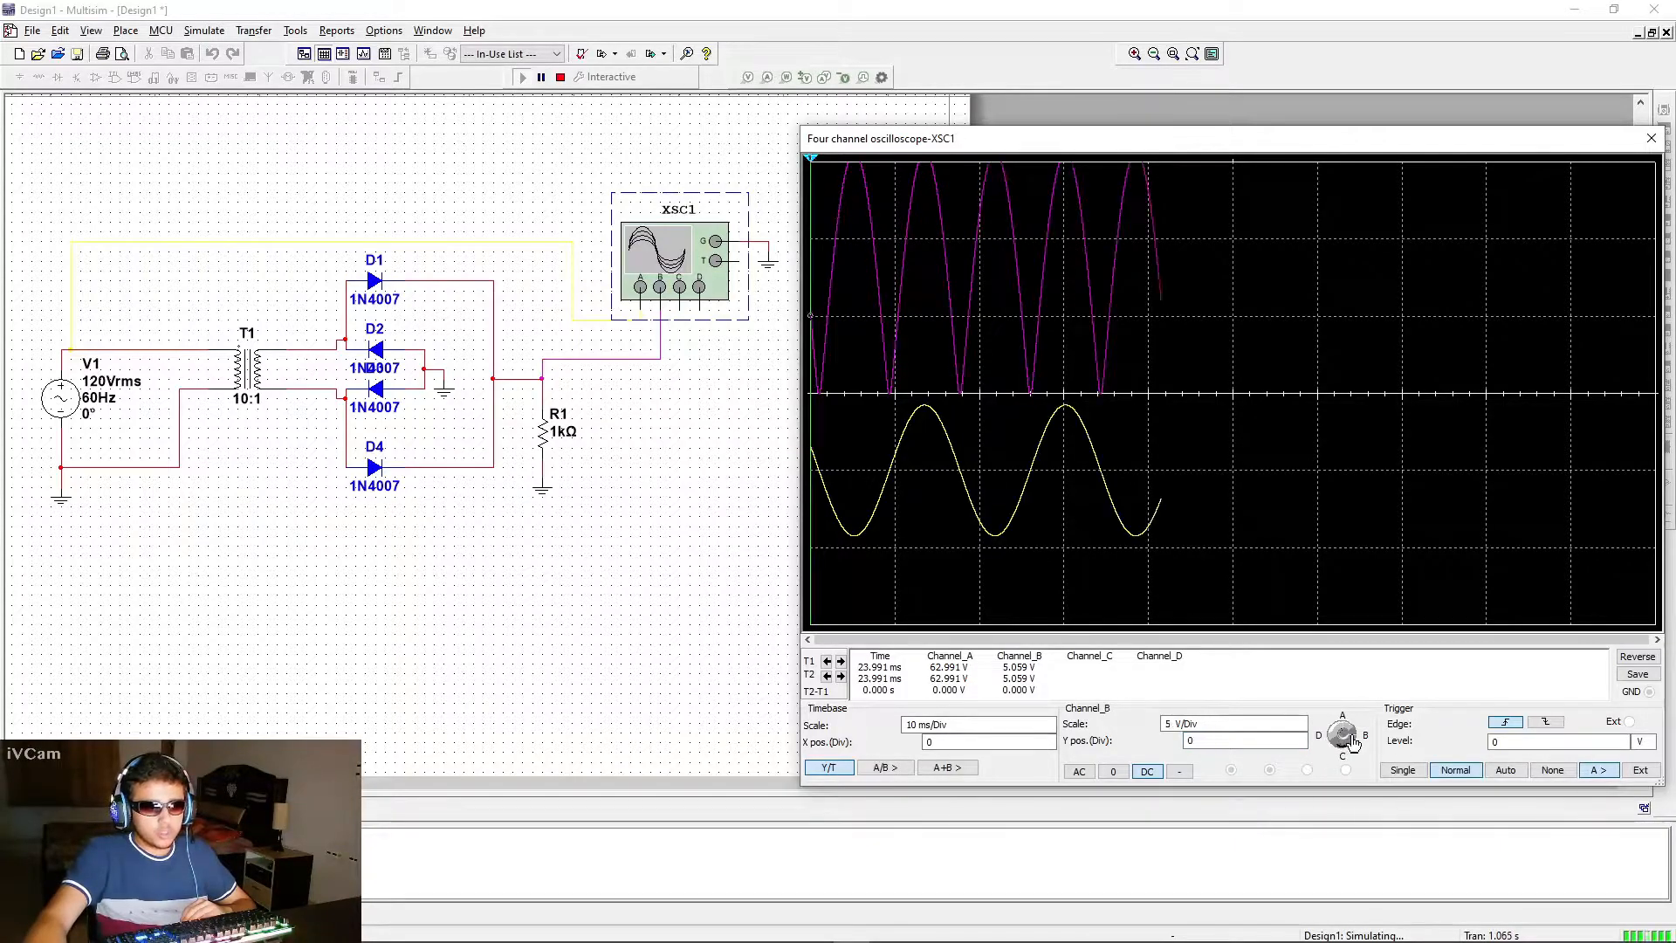
{"action": "left_click", "coordinate": [1196, 727]}
{"action": "left_click", "coordinate": [1301, 728]}
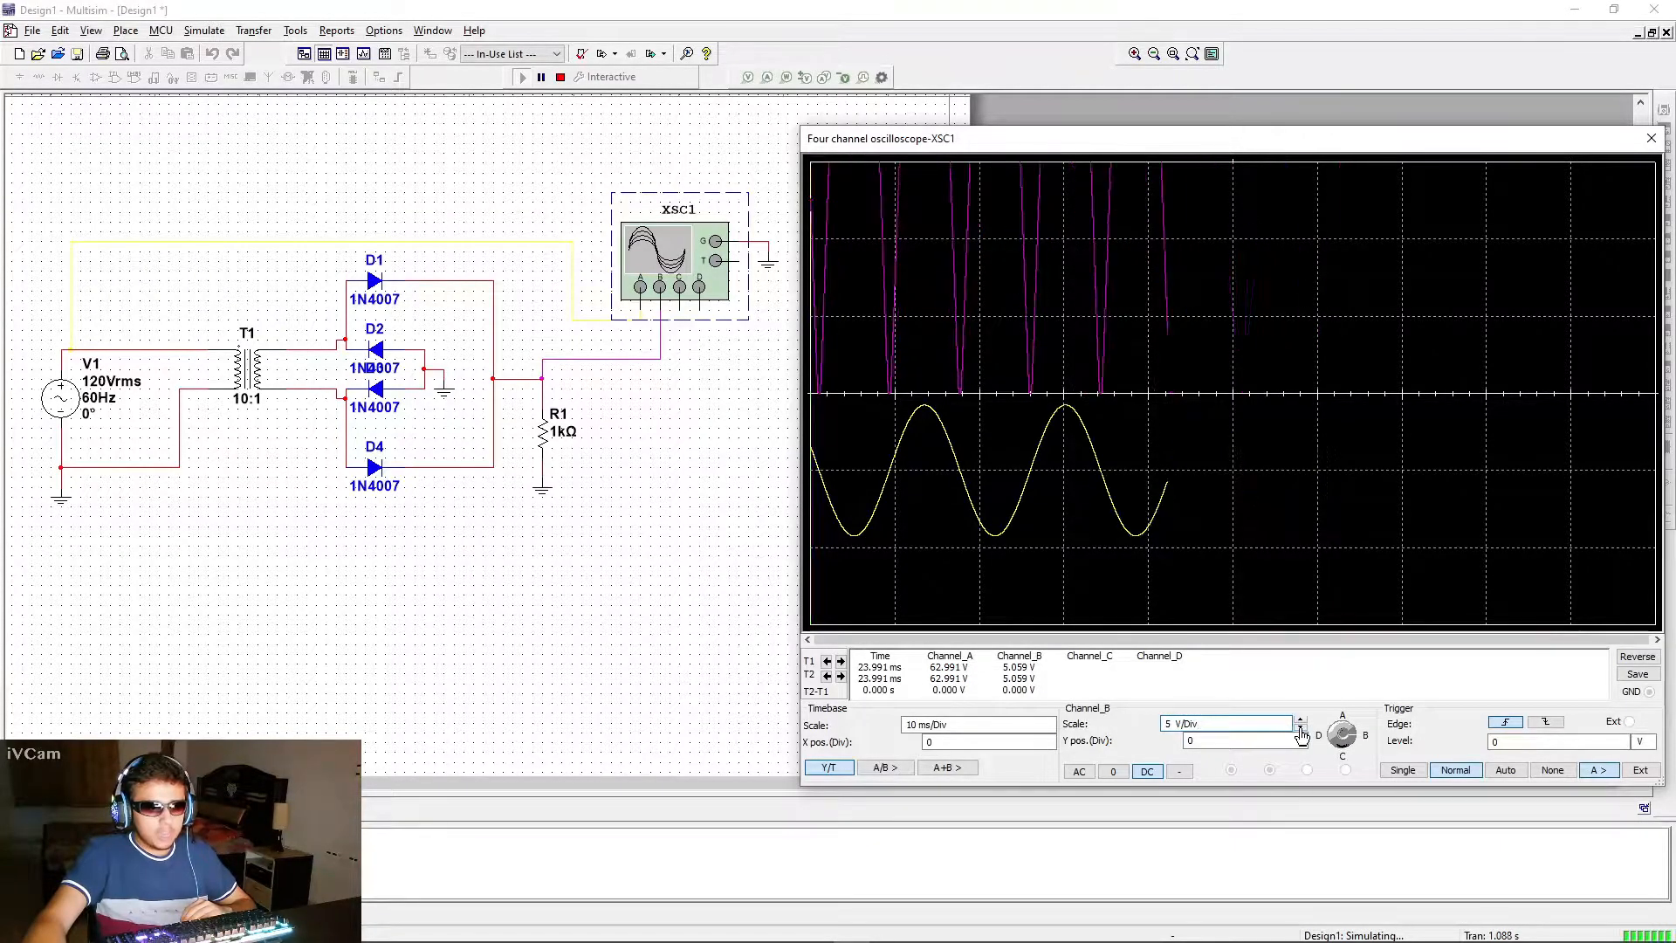
{"action": "left_click", "coordinate": [1300, 720]}
{"action": "left_click", "coordinate": [1300, 720]}
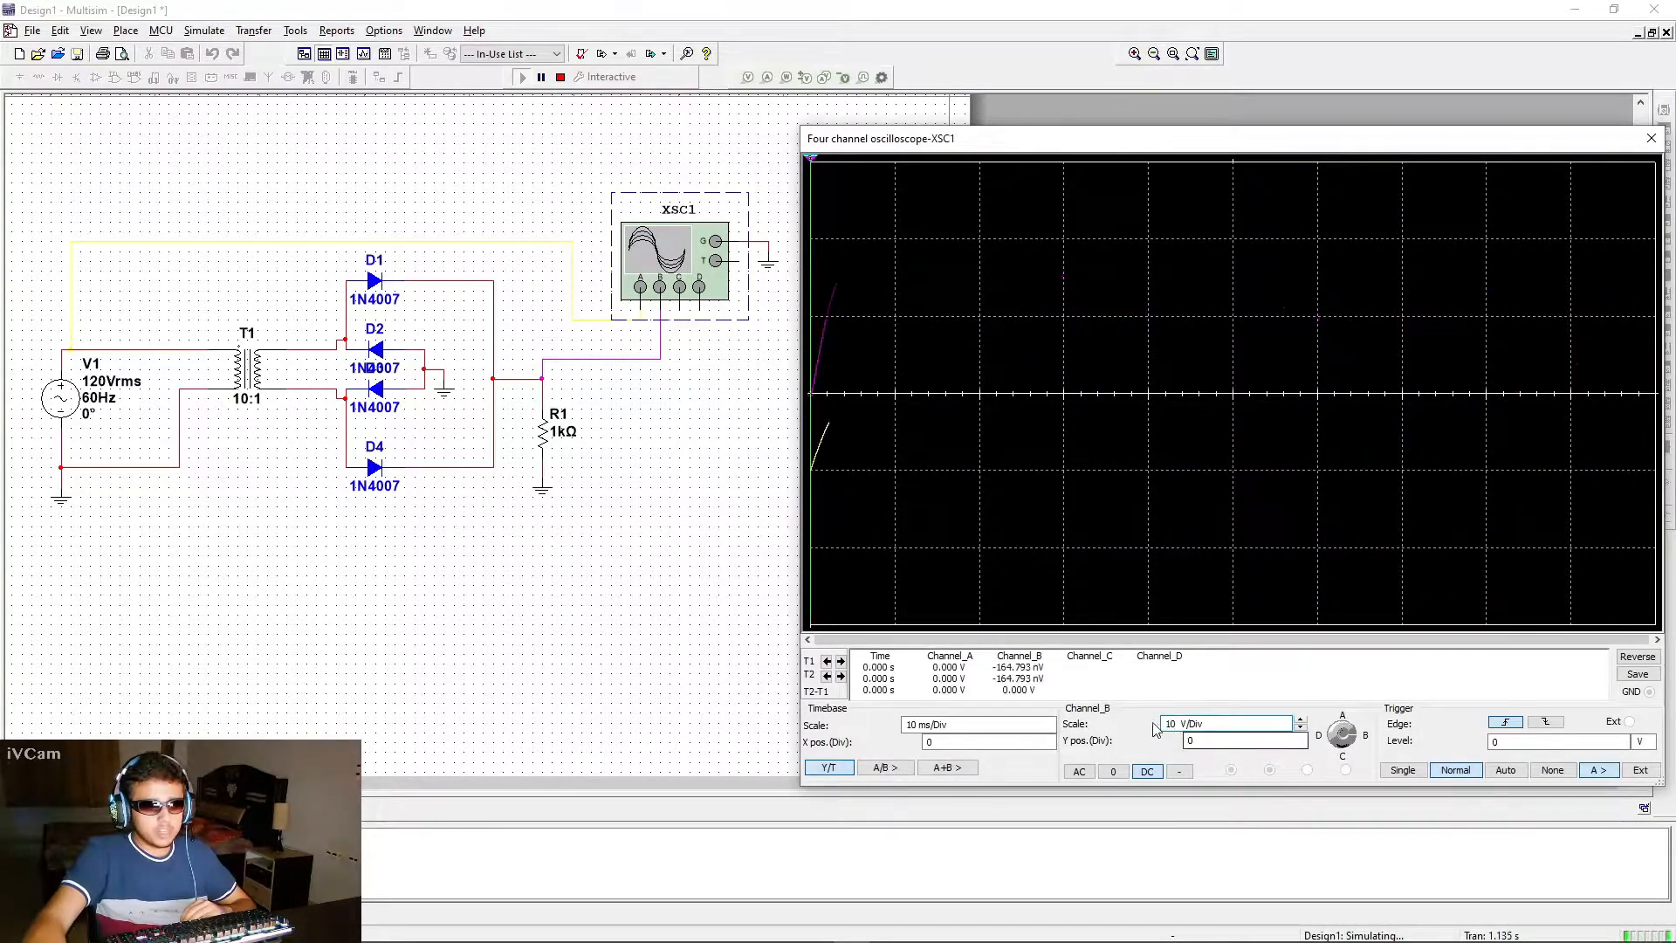
Set the oscilloscope's timebase scale to 5 ms/Div and its trigger mode to Single
{"action": "left_click", "coordinate": [1020, 721]}
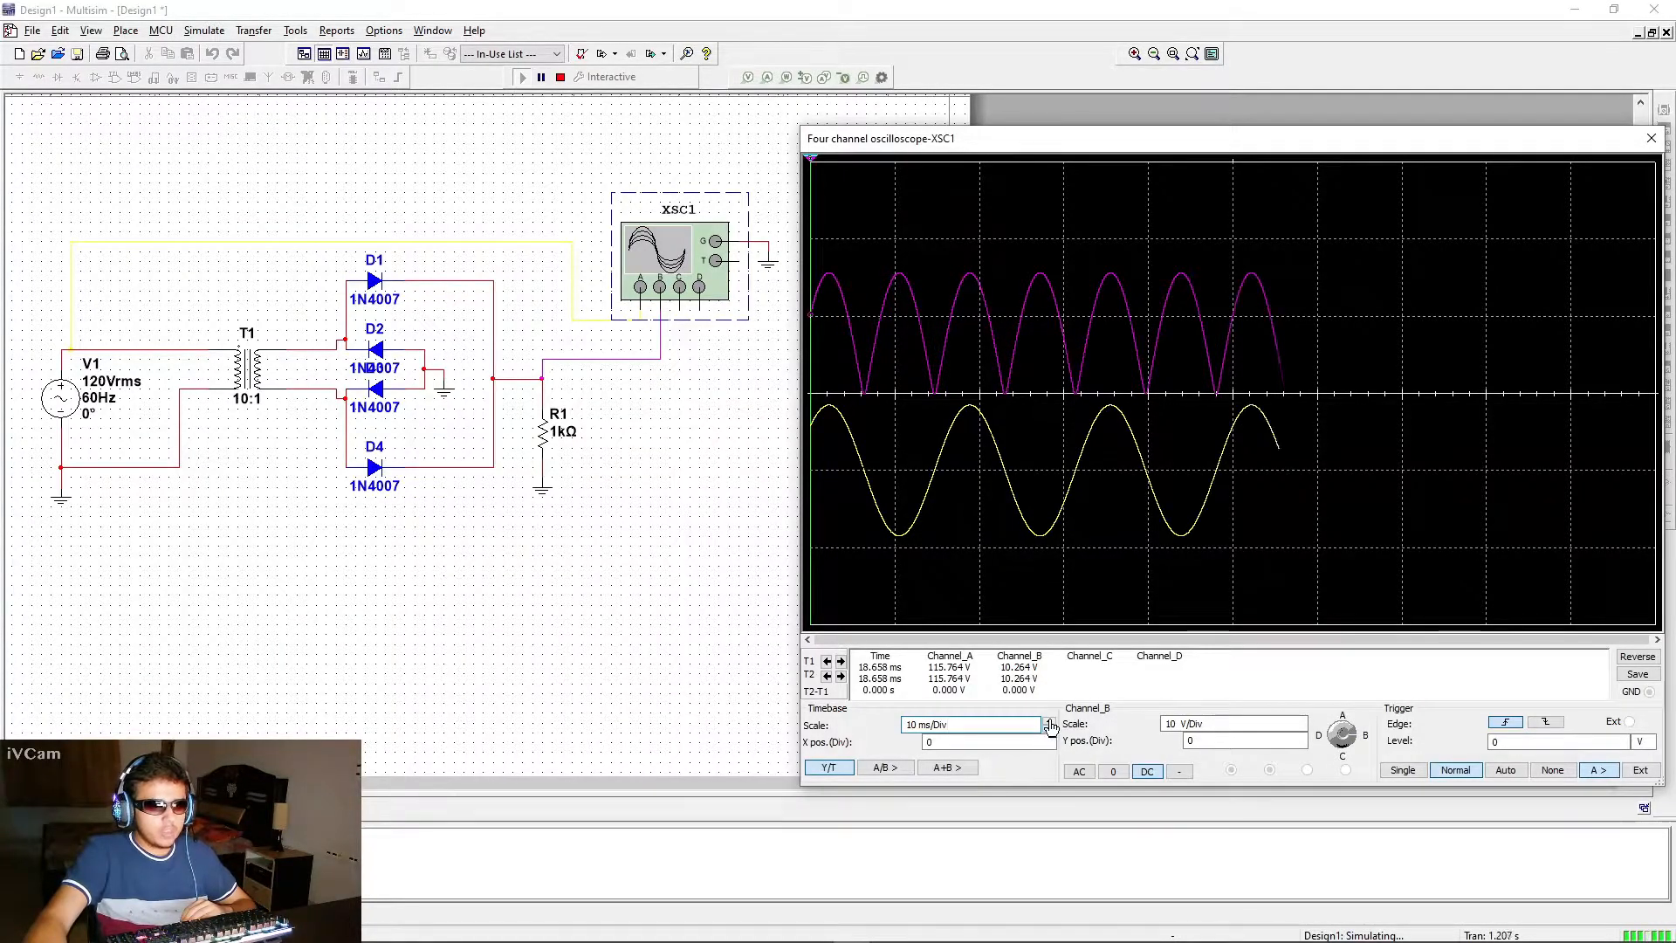
{"action": "left_click", "coordinate": [1049, 721]}
{"action": "left_click", "coordinate": [1052, 742]}
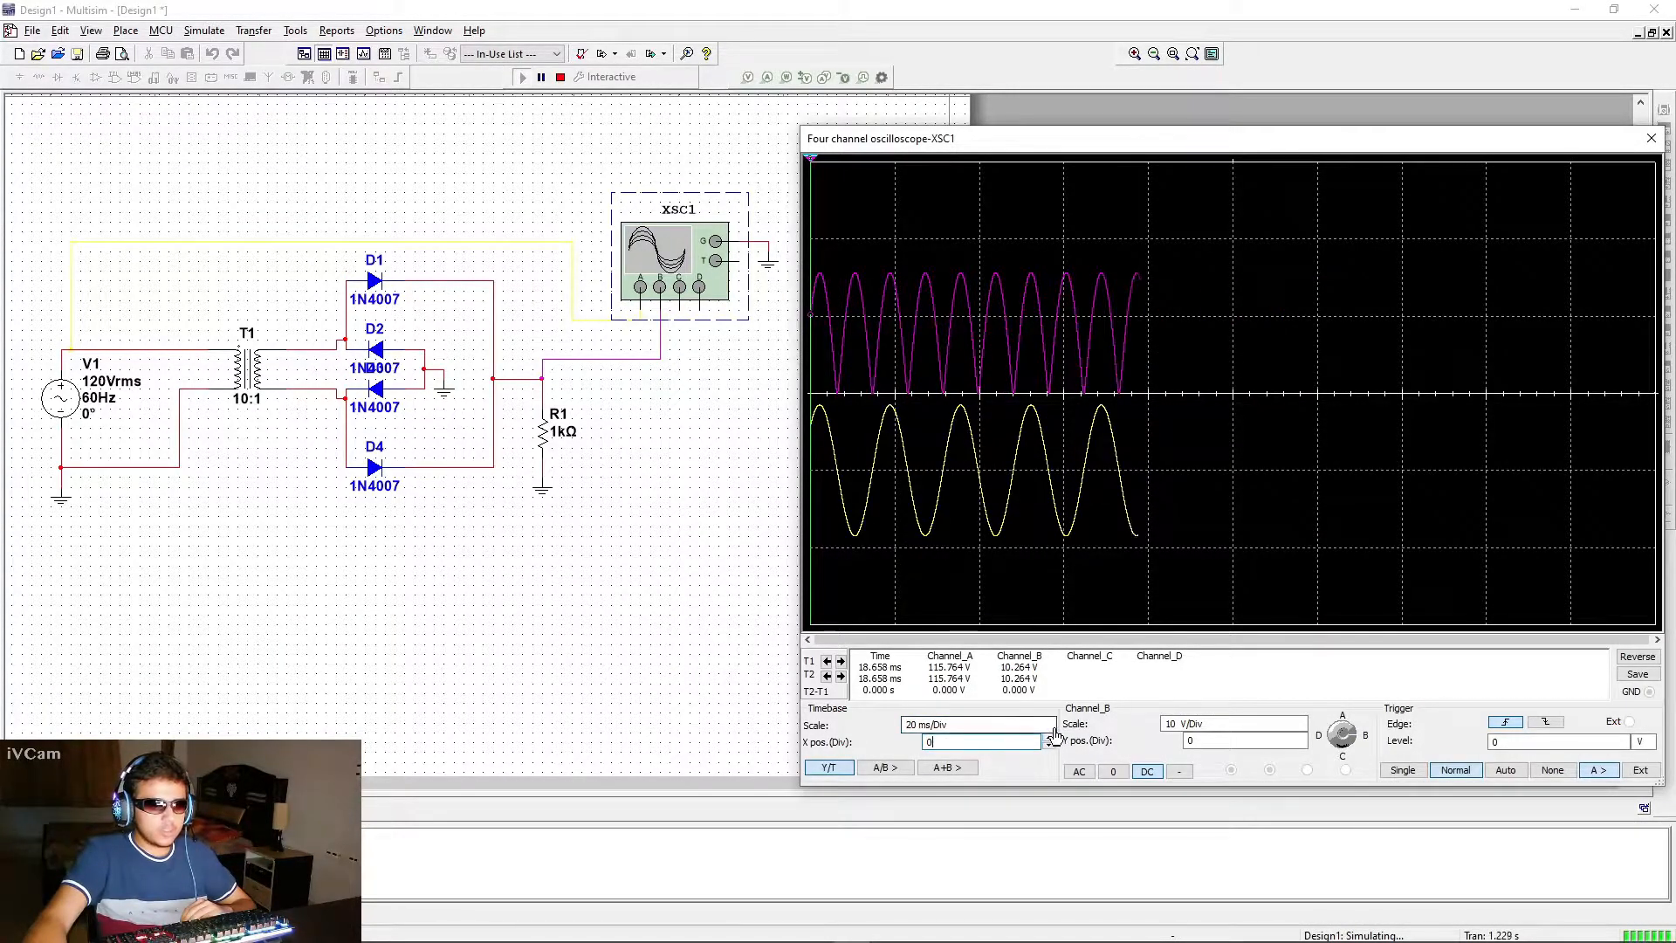
{"action": "left_click", "coordinate": [1050, 731]}
{"action": "left_click", "coordinate": [1050, 731]}
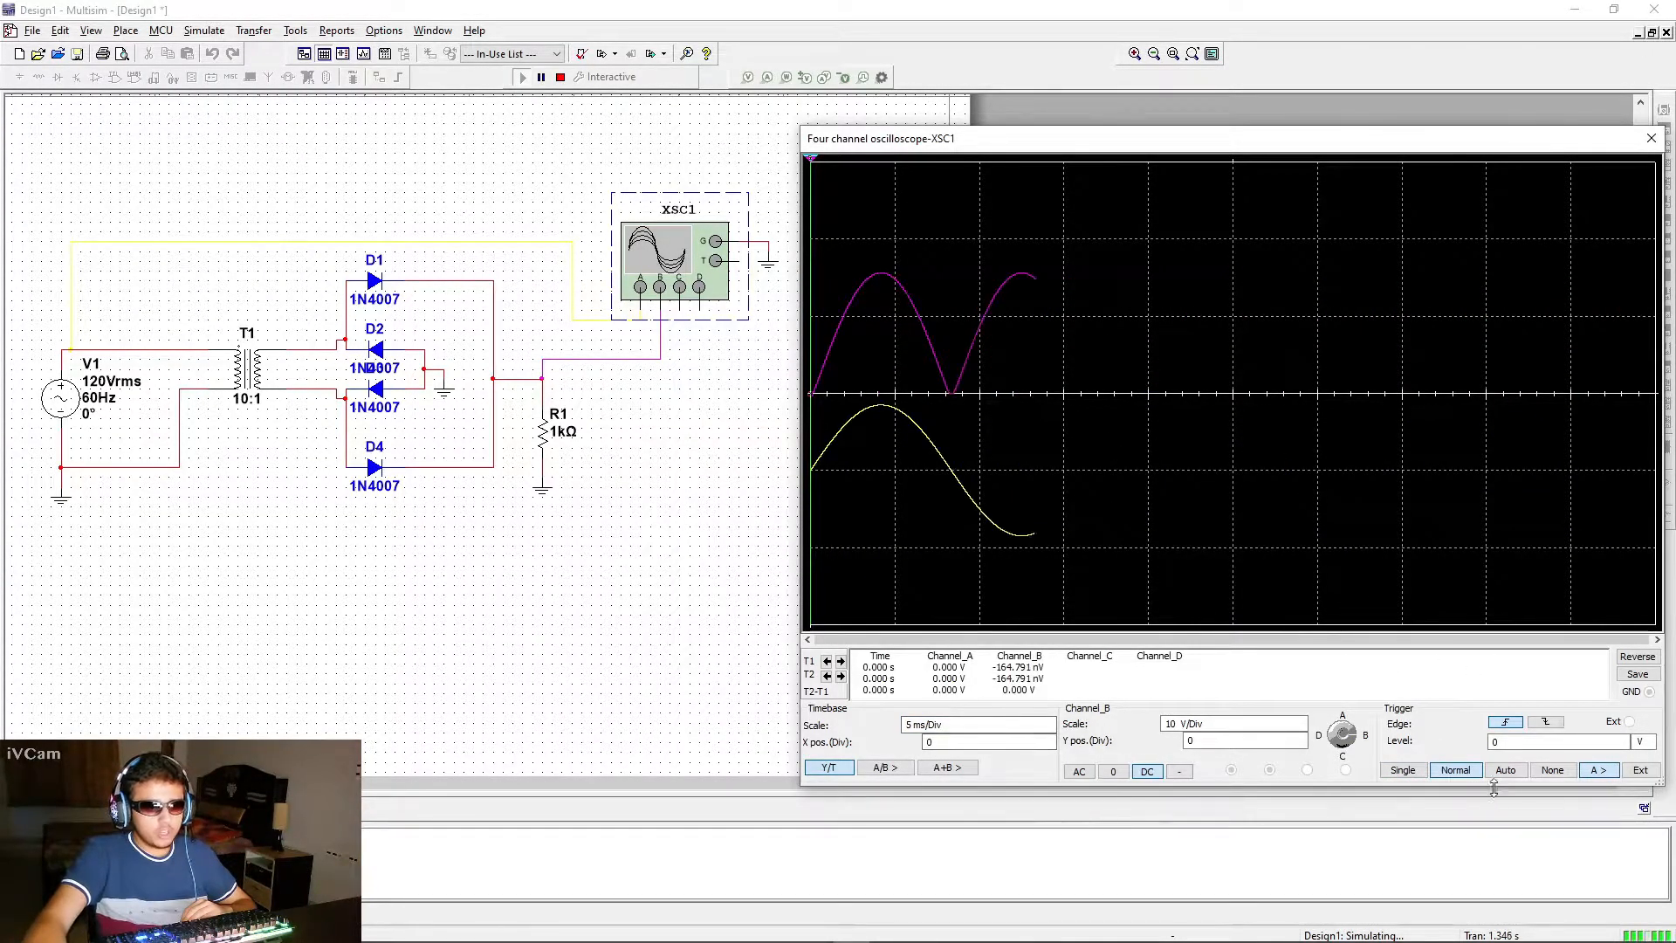
{"action": "left_click", "coordinate": [1403, 770]}
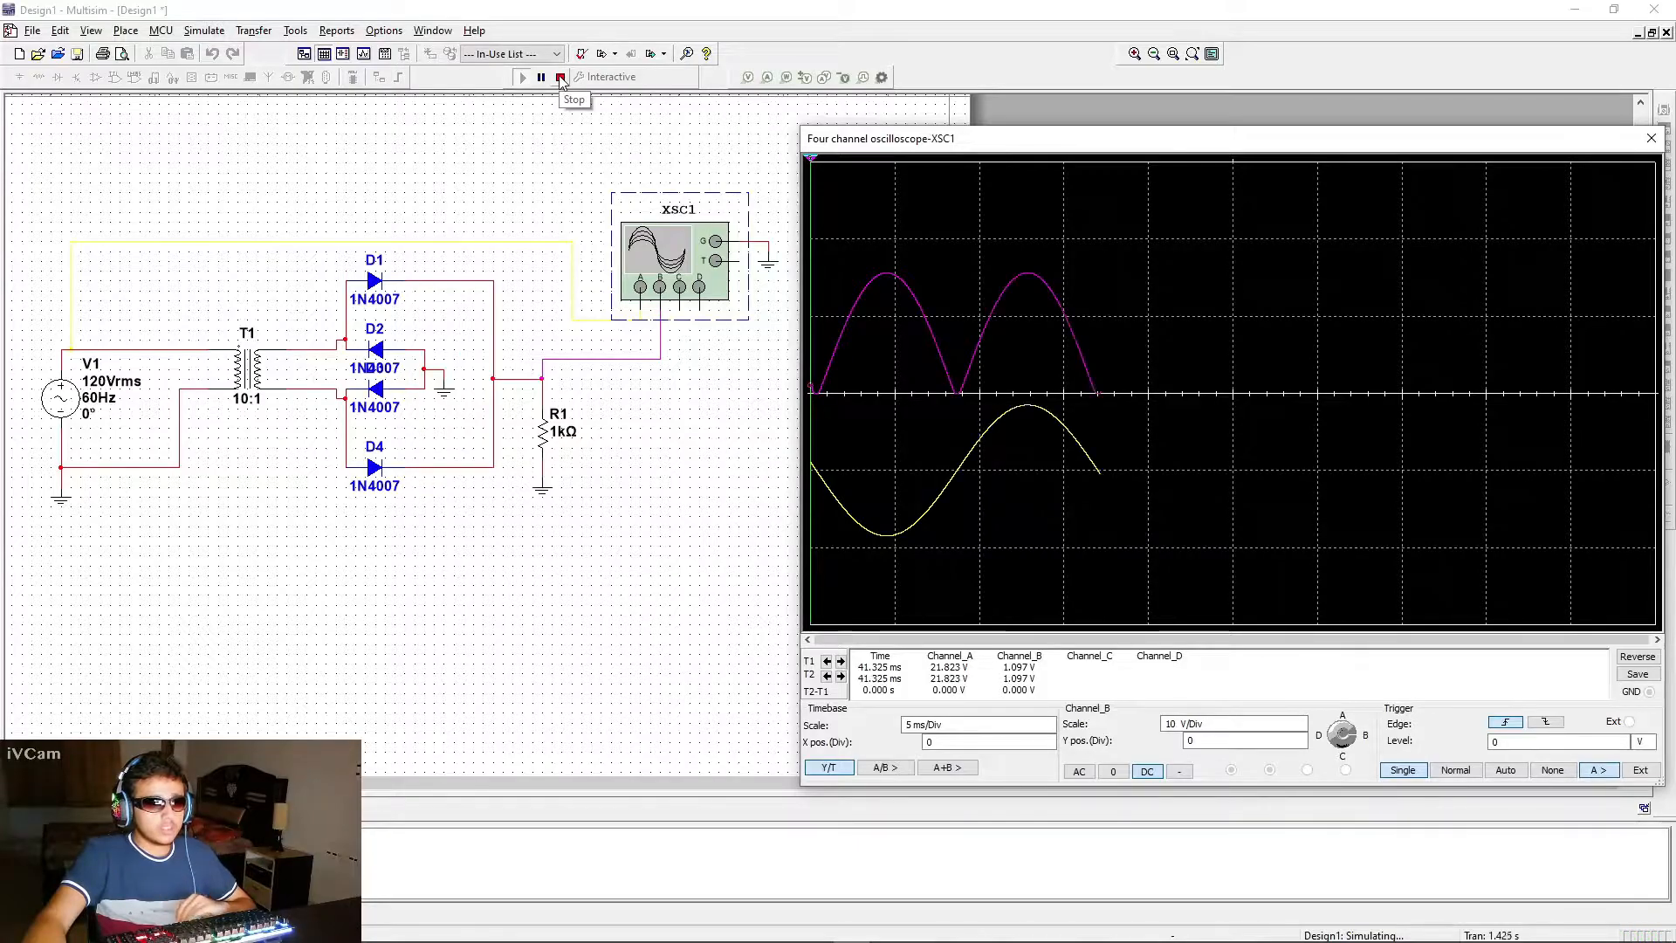
Stop the simulation and place the two measurement cursors on the first and second peaks of the rectified output
{"action": "left_click", "coordinate": [560, 79]}
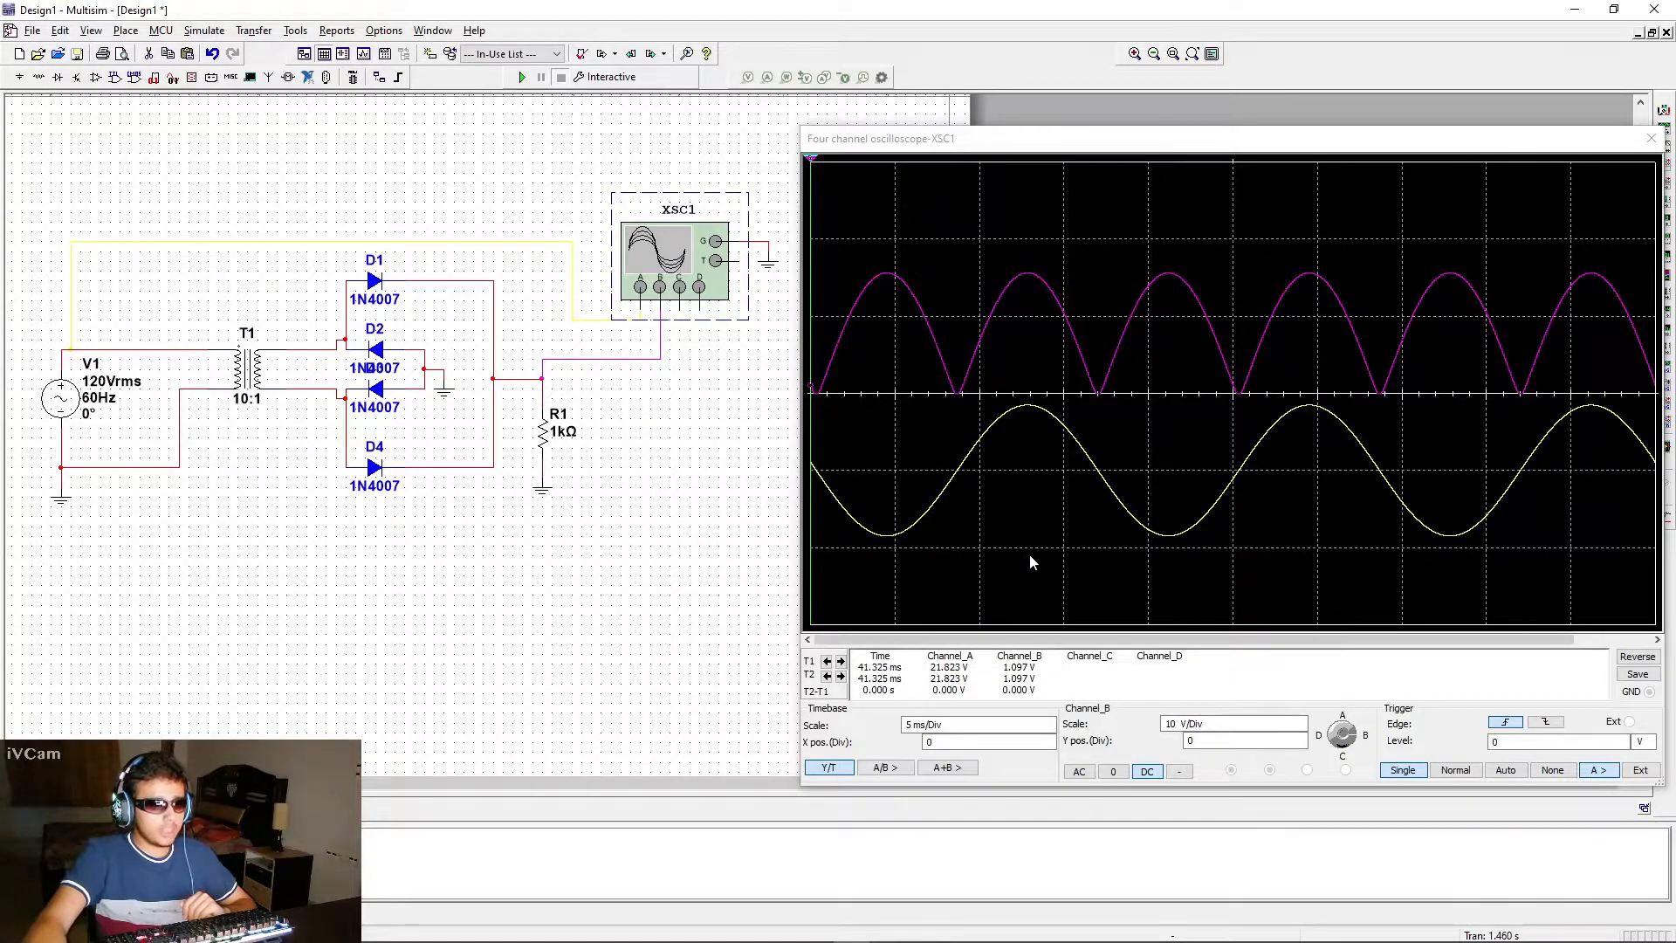
{"action": "left_click", "coordinate": [829, 166]}
{"action": "left_click_drag", "start_coordinate": [813, 166], "coordinate": [985, 164]}
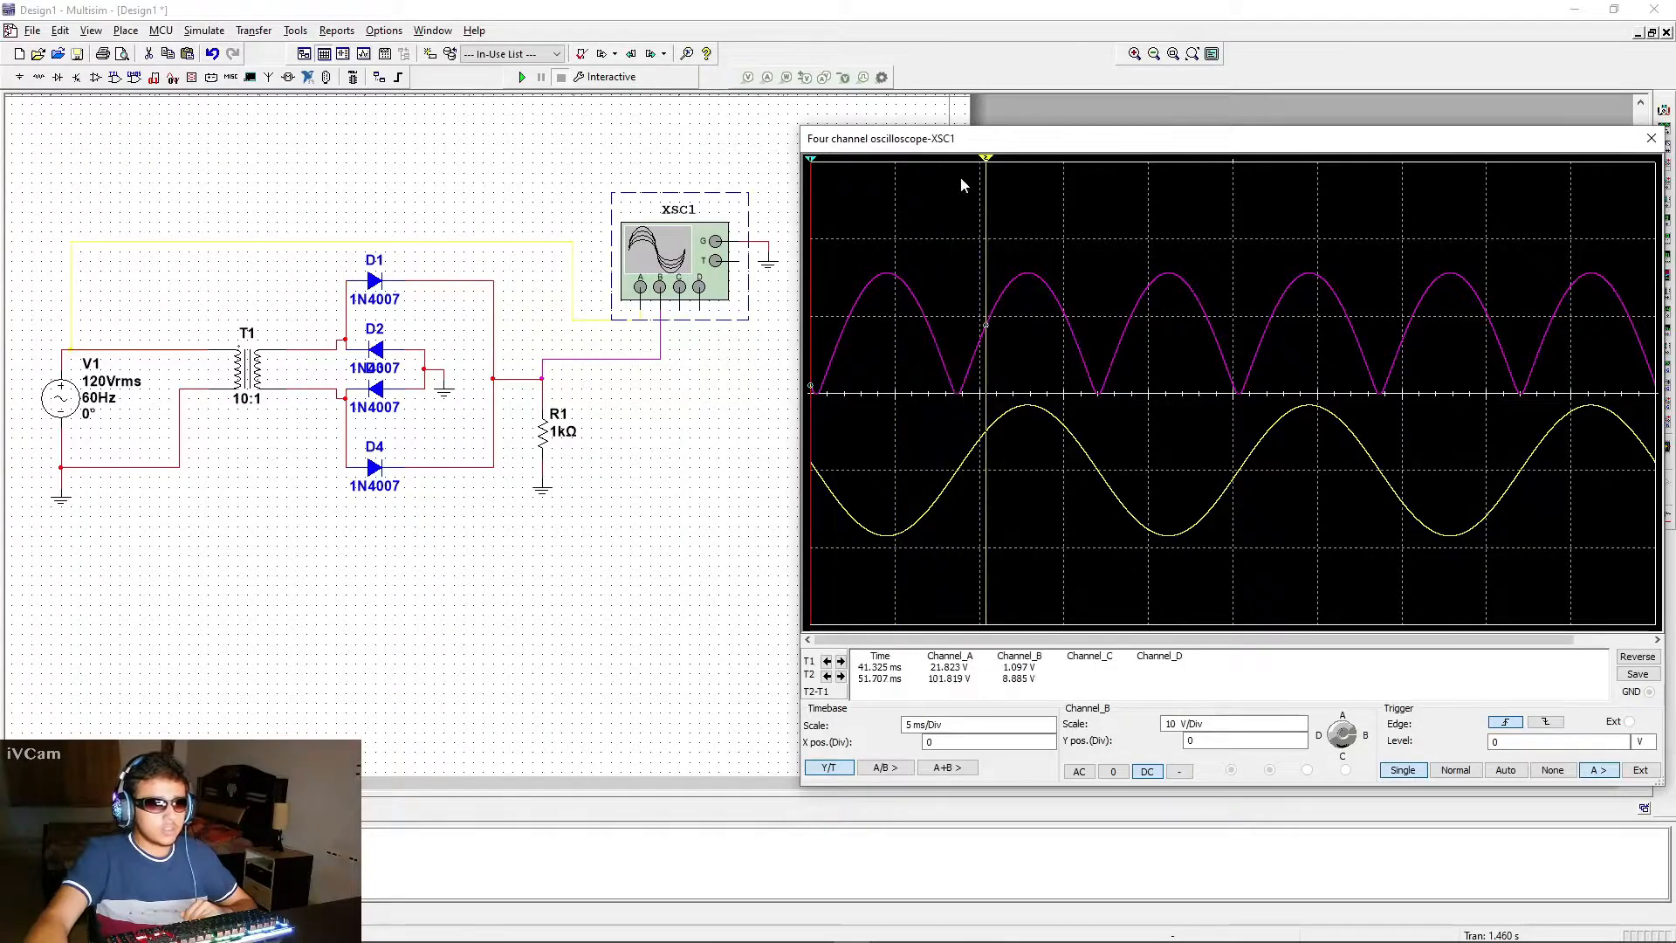
{"action": "left_click_drag", "start_coordinate": [812, 164], "coordinate": [886, 170]}
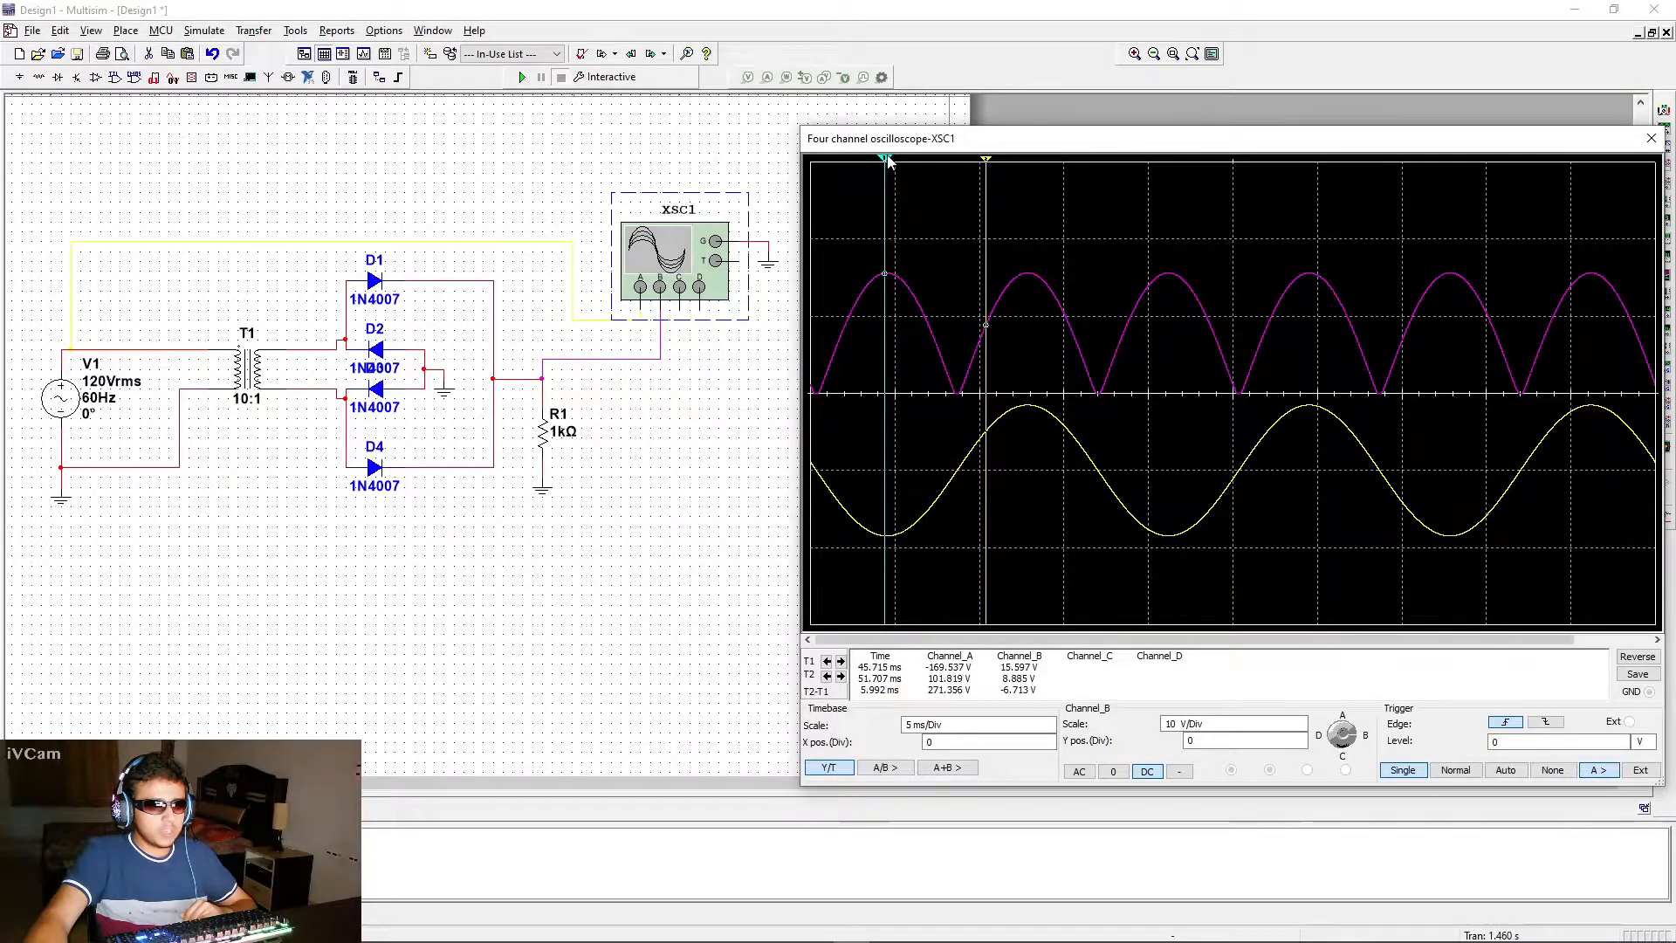
{"action": "left_click_drag", "start_coordinate": [887, 168], "coordinate": [1030, 191]}
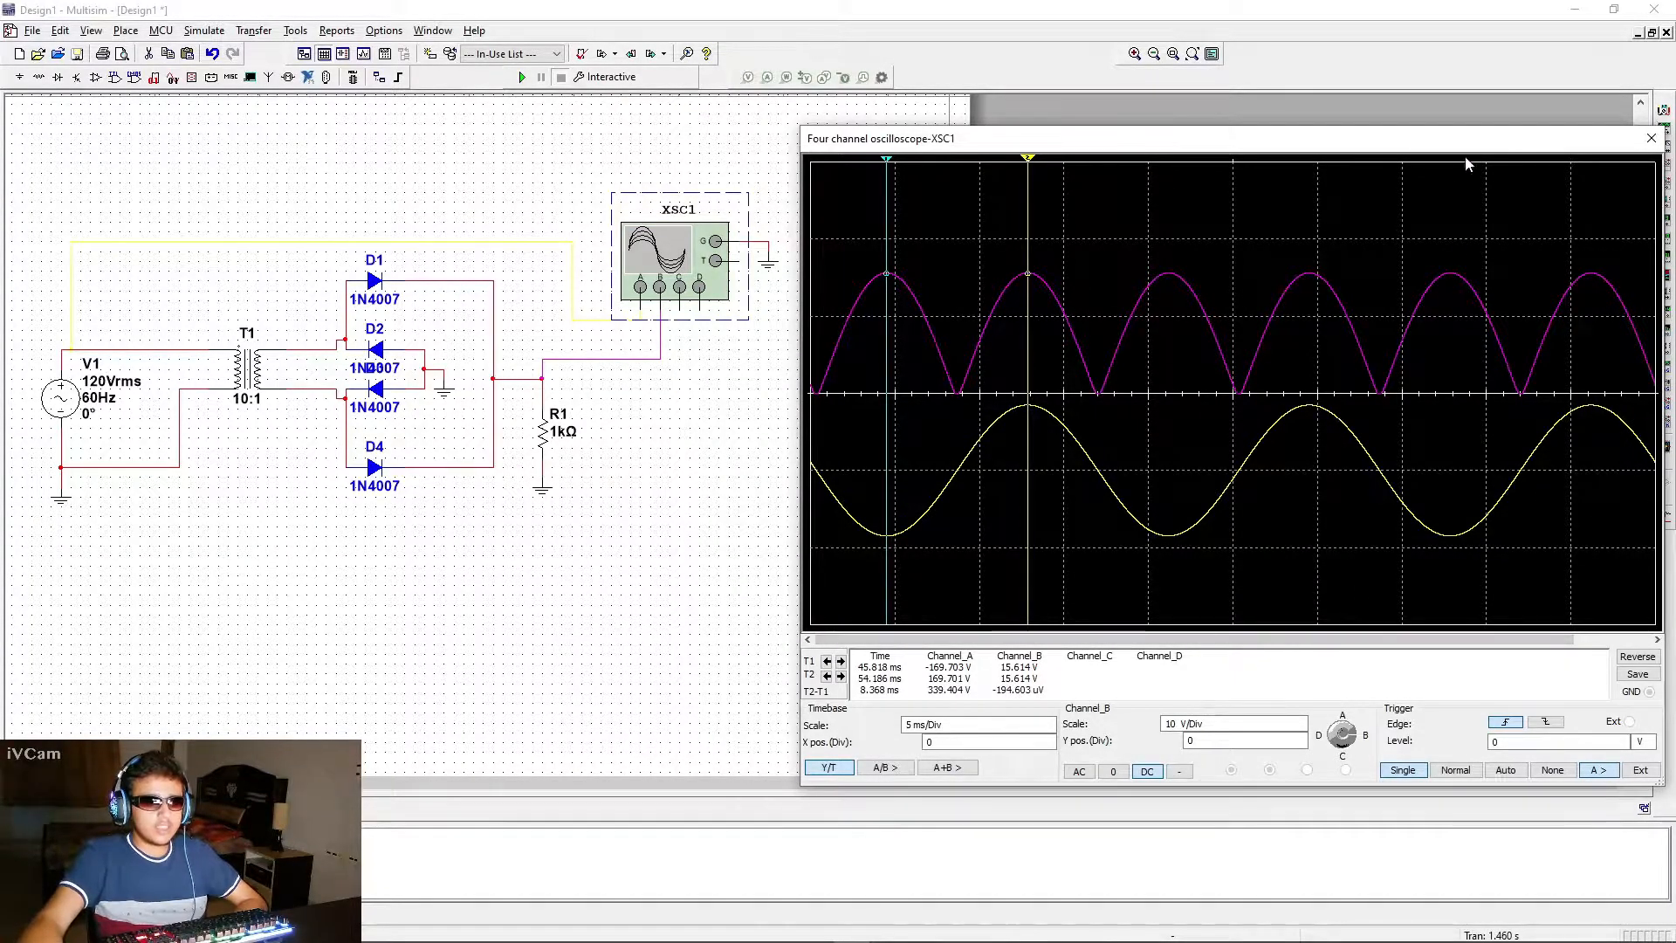
Disable the maximum time step in the interactive simulation settings, save them, and rerun the simulation to compare the waveforms
{"action": "left_click", "coordinate": [192, 35]}
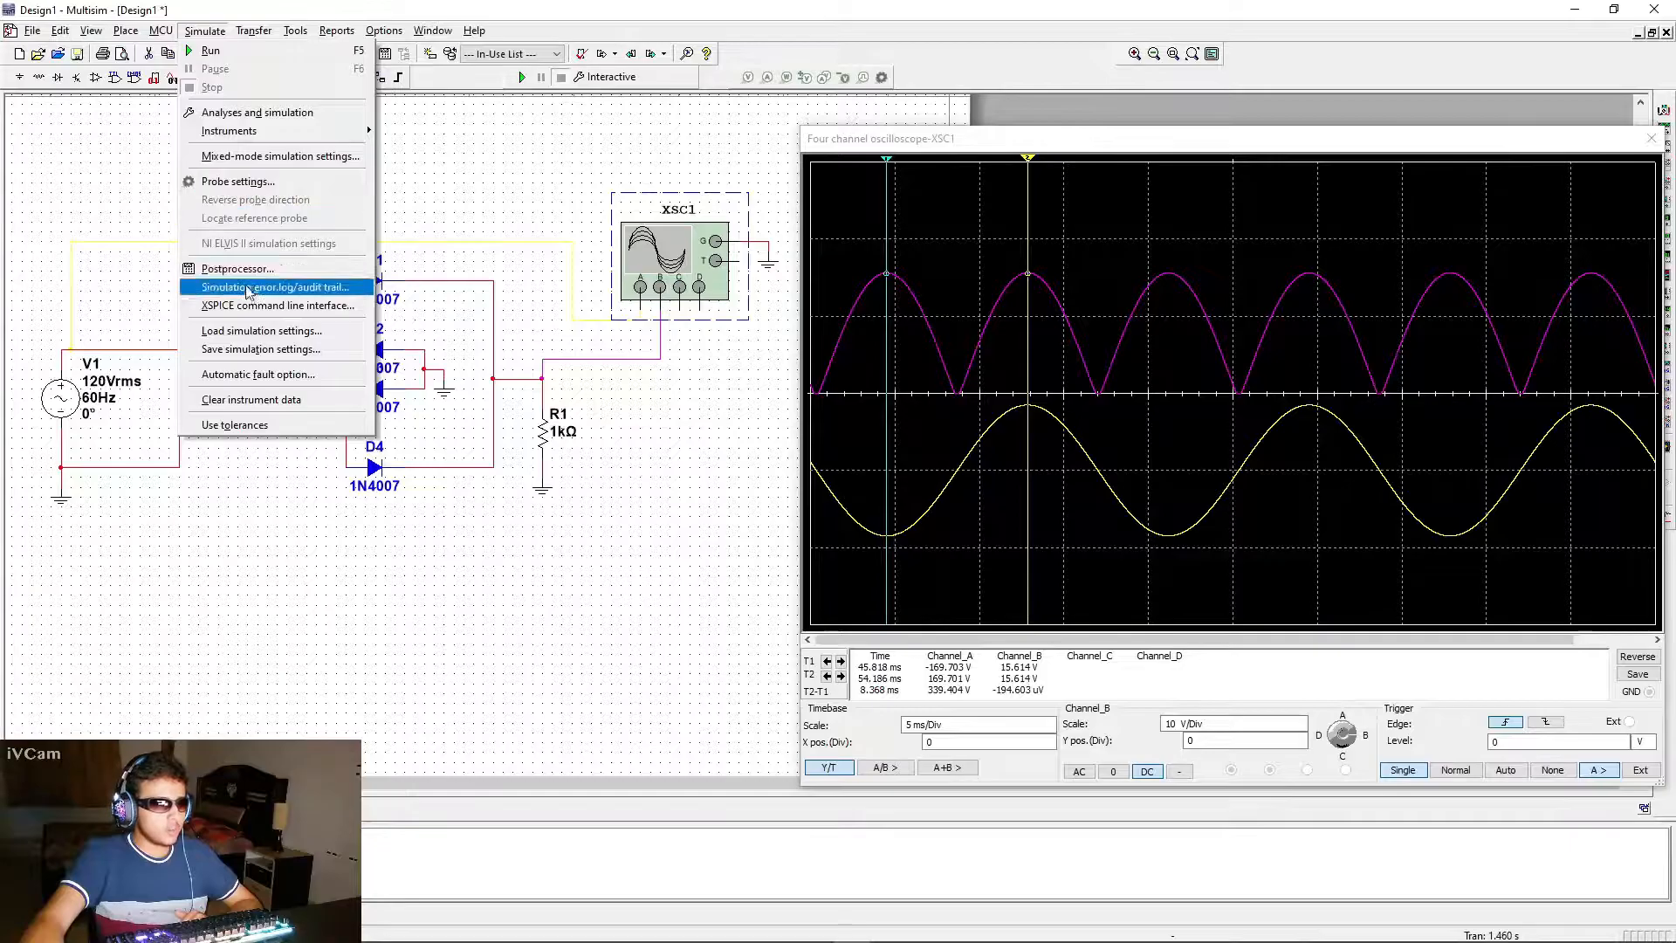
{"action": "left_click", "coordinate": [247, 120]}
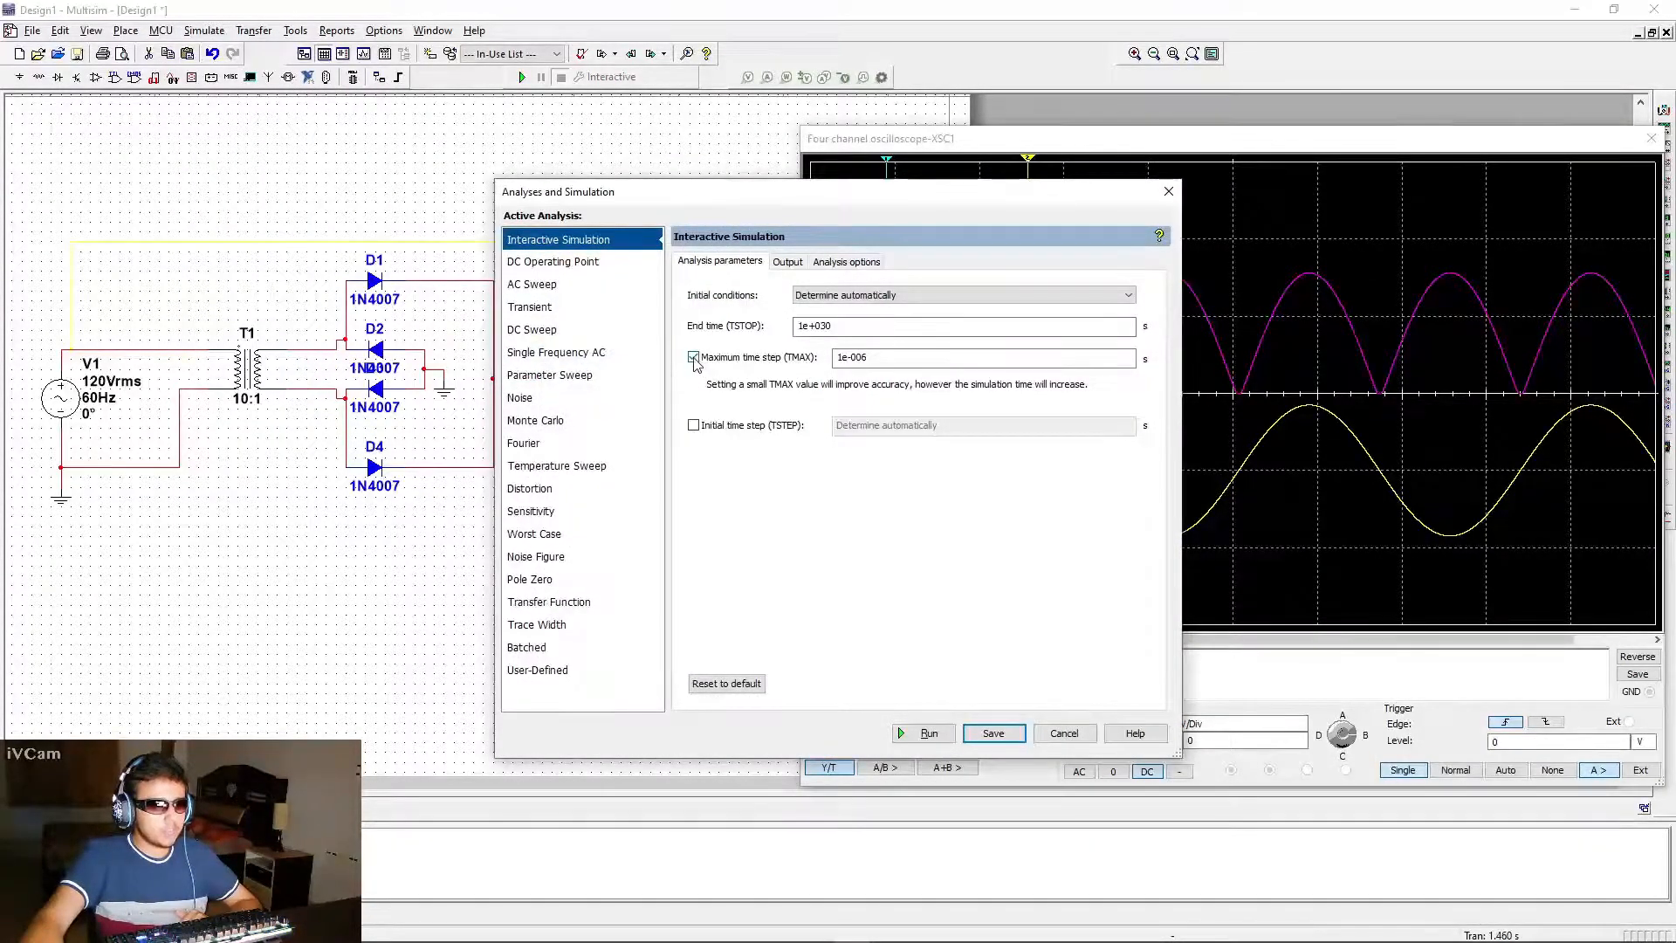
{"action": "left_click", "coordinate": [694, 357]}
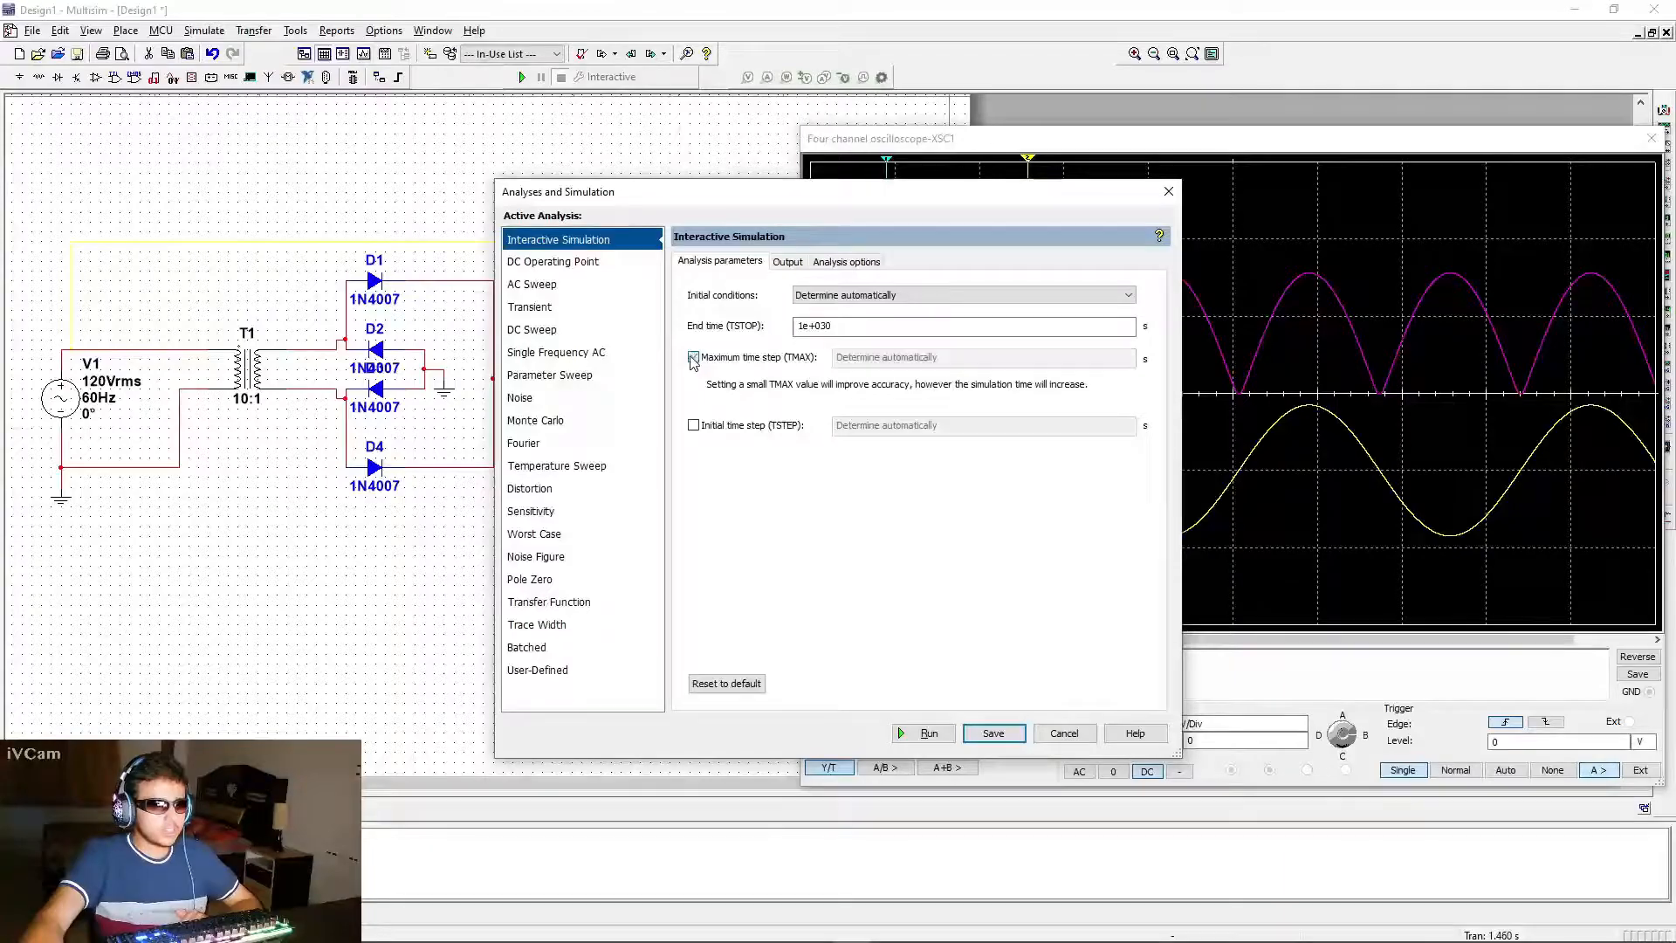
{"action": "left_click", "coordinate": [994, 733]}
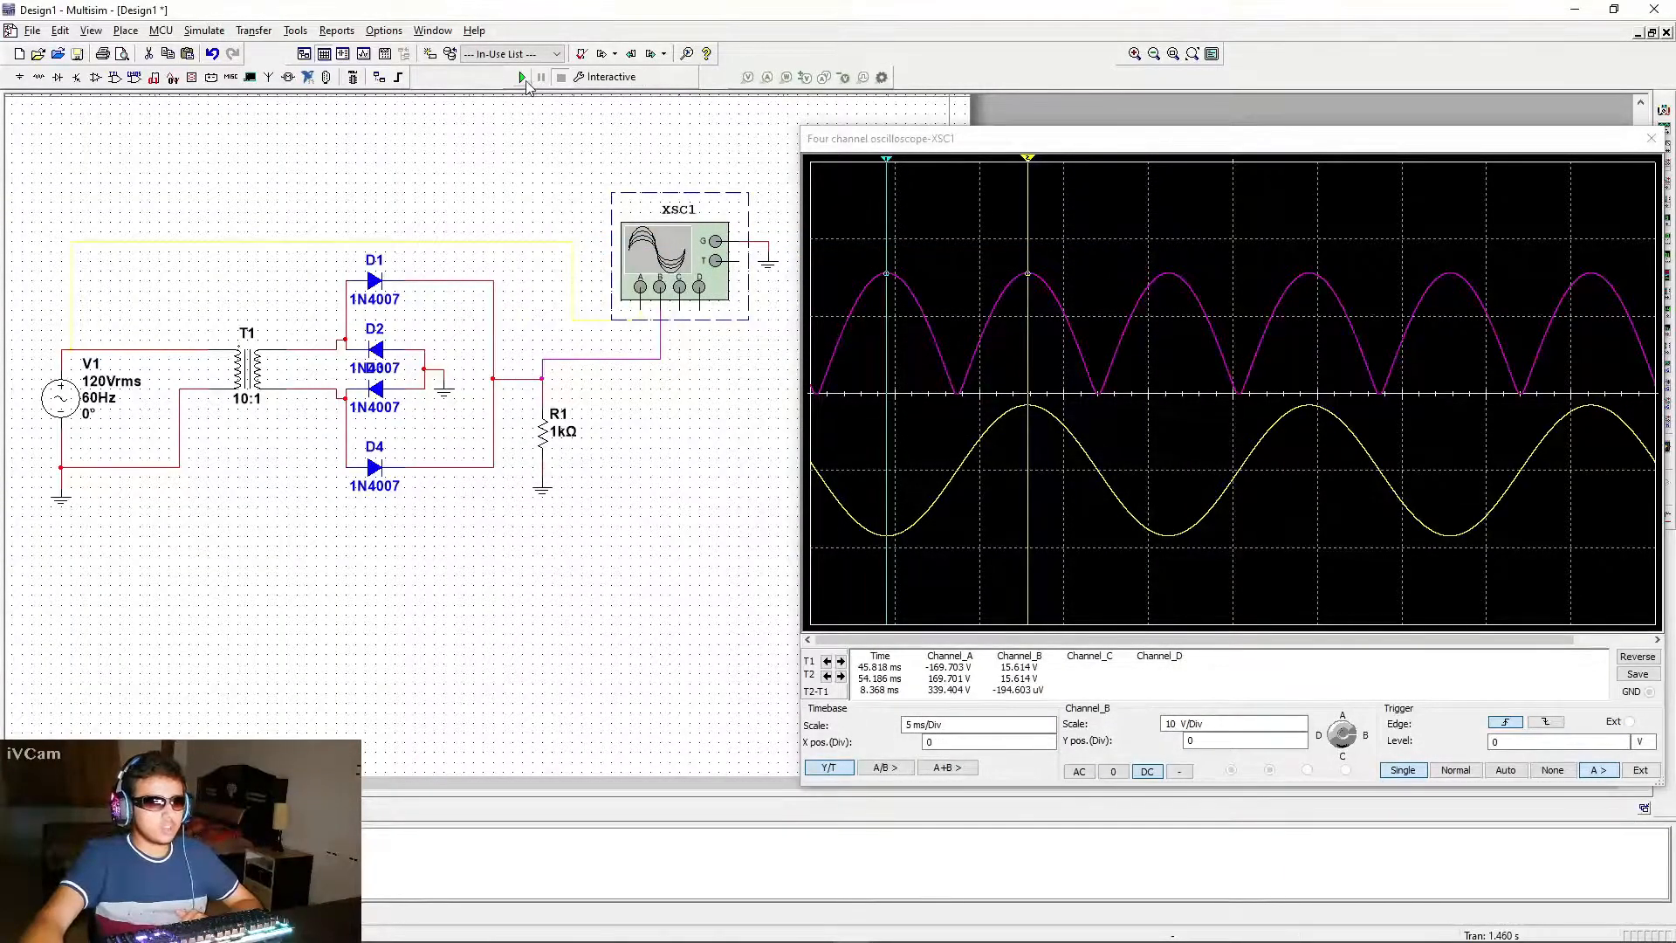
{"action": "left_click", "coordinate": [524, 78]}
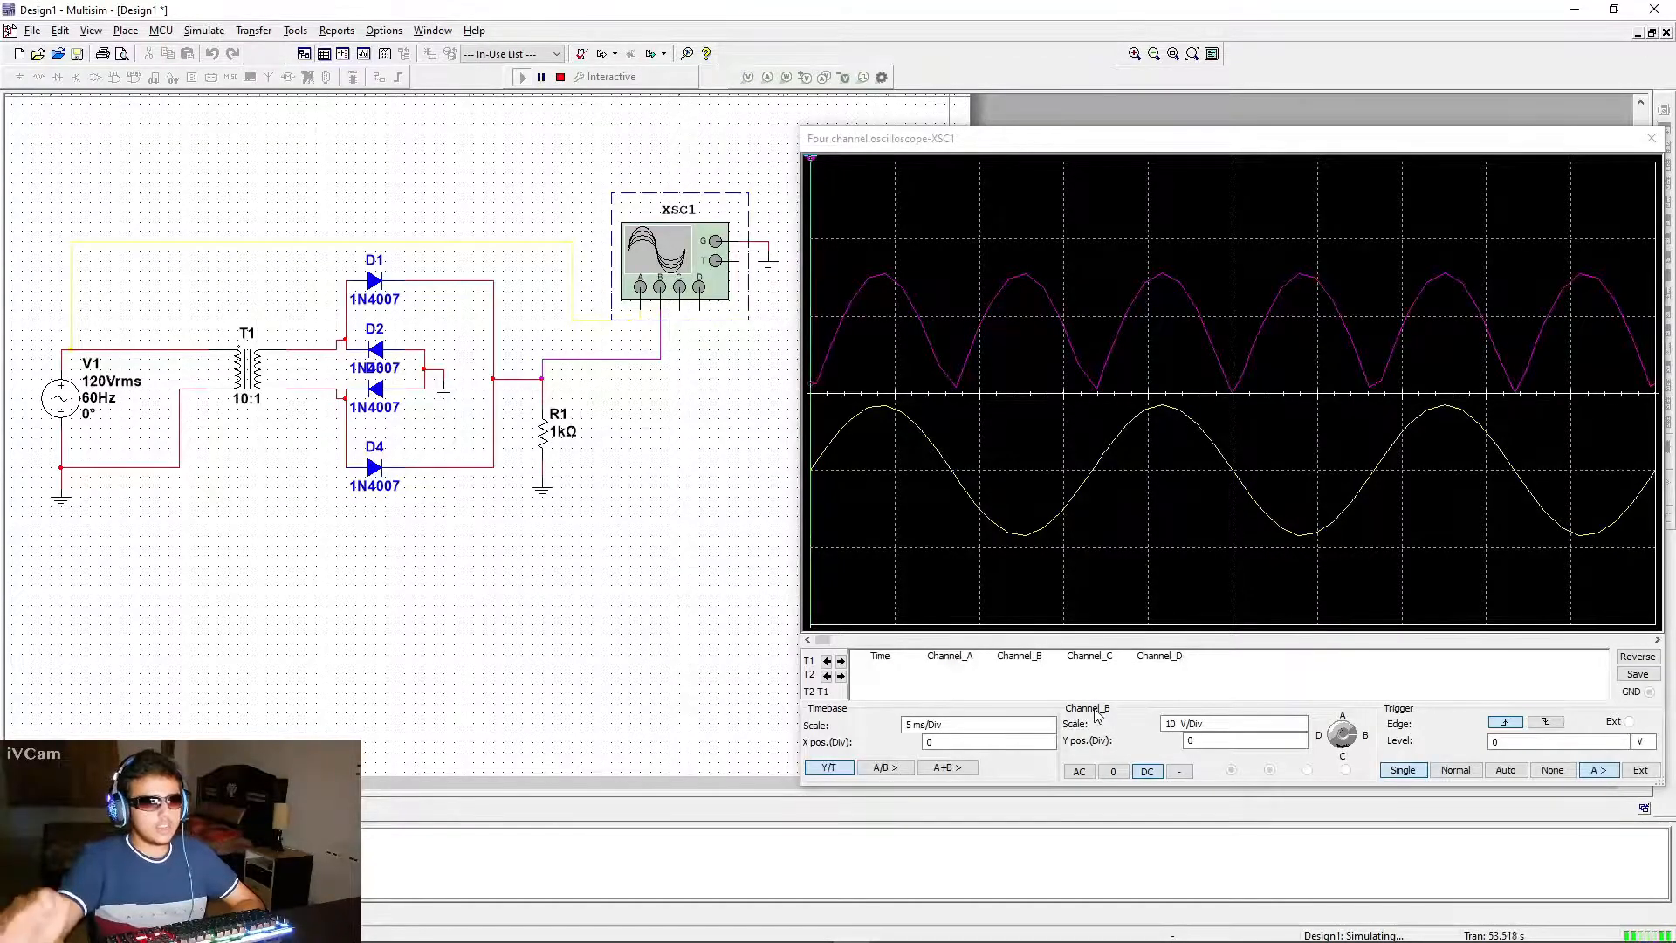
{"action": "mouse_move", "coordinate": [815, 941]}
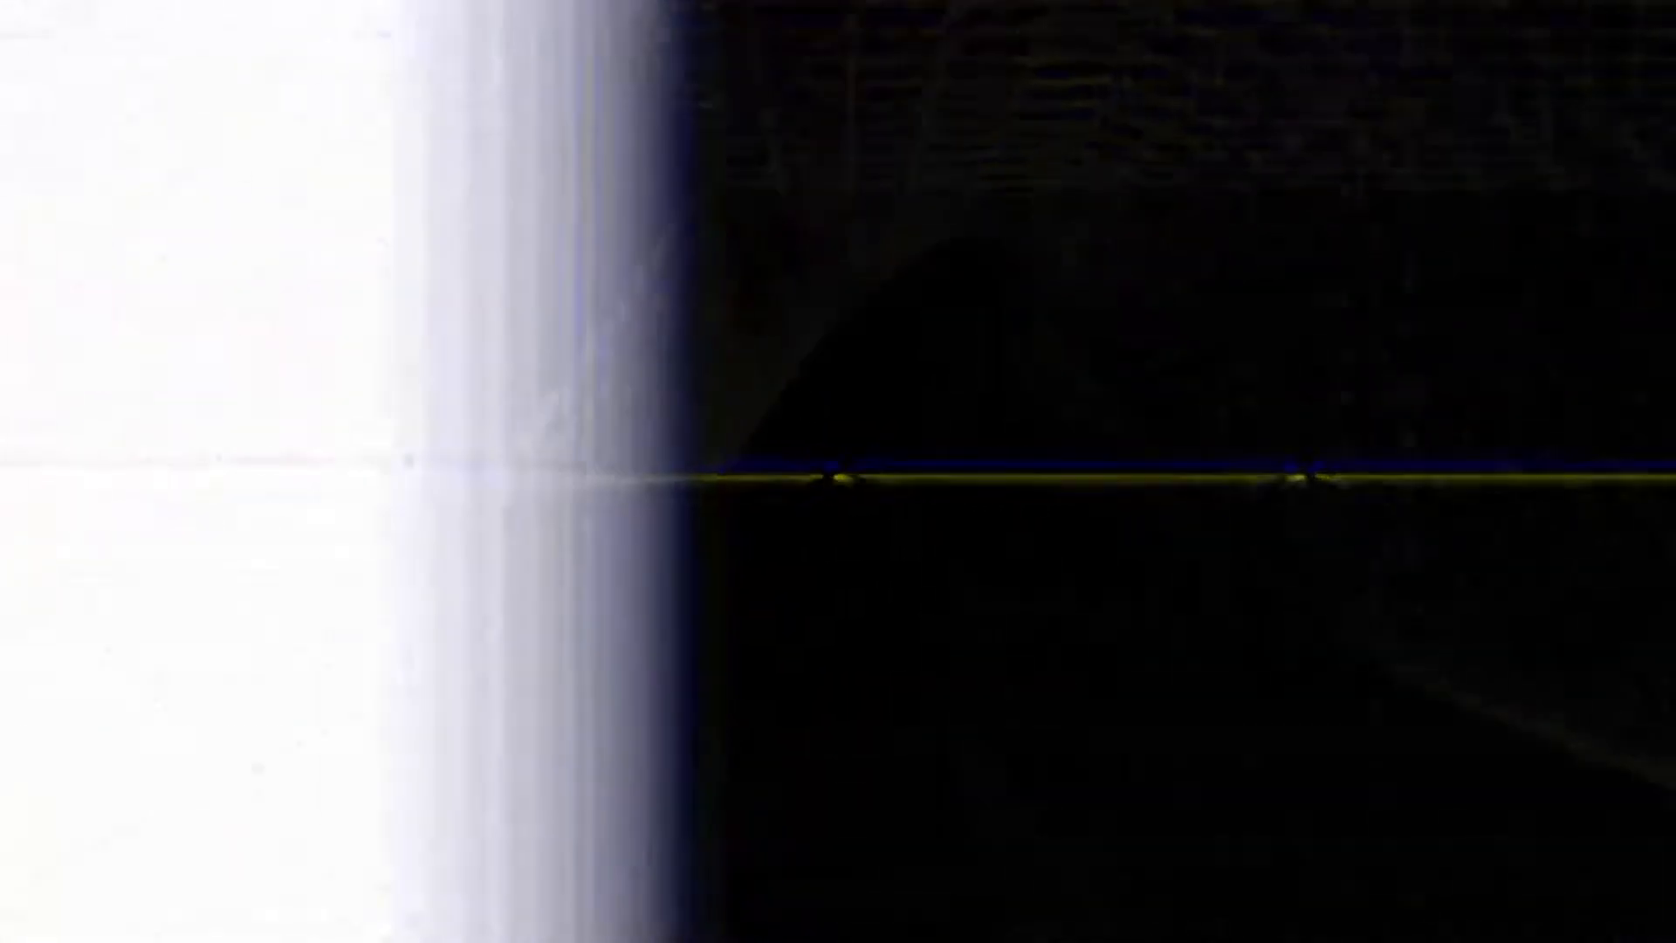